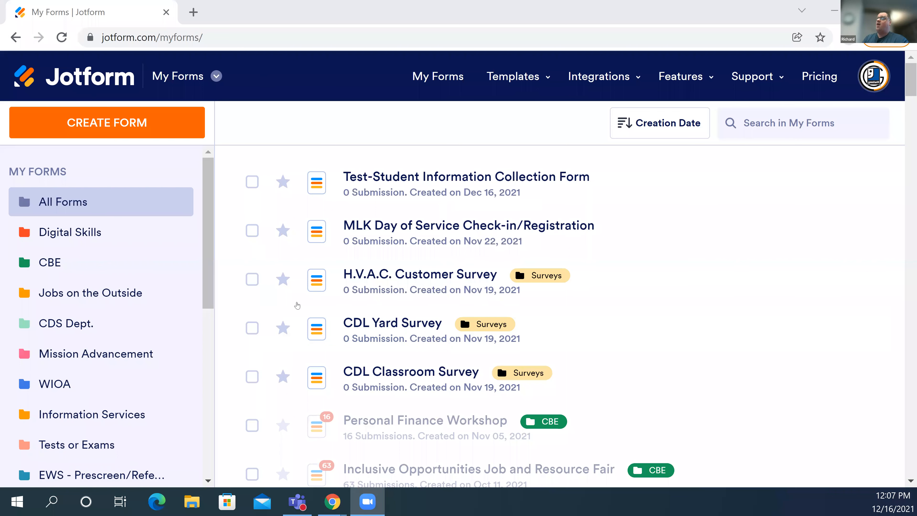
# - Open the Surveys folder showing H.V.A.C. Customer Survey, CDL Yard Survey and CDL Classroom Survey
pyautogui.moveTo(297, 306)
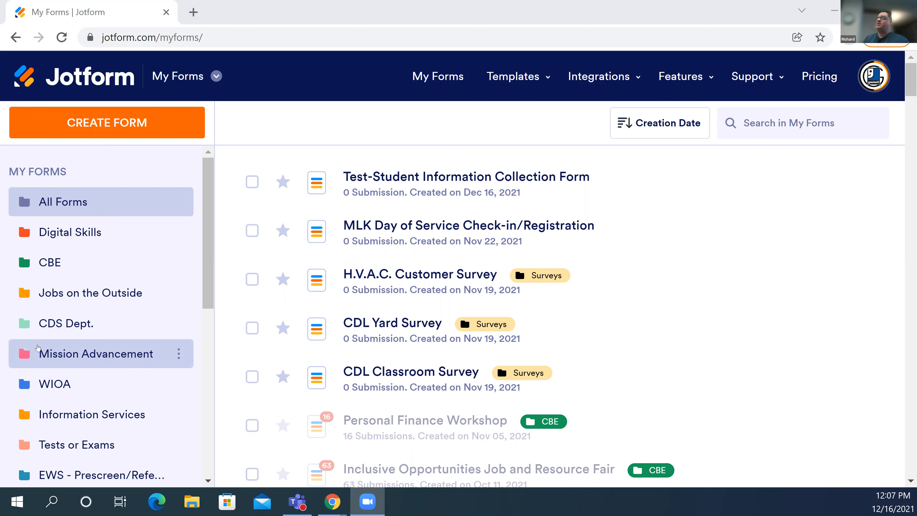
pyautogui.moveTo(322, 321)
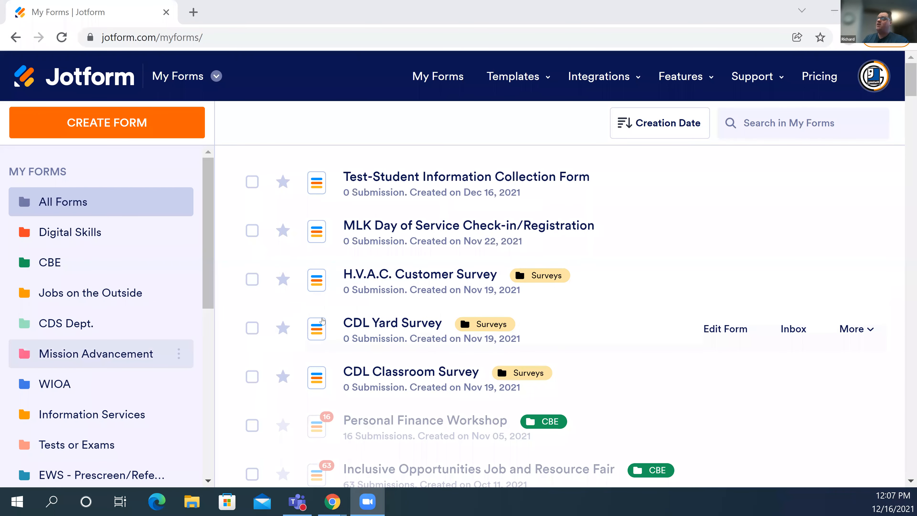
pyautogui.scroll(-10, 323, 320)
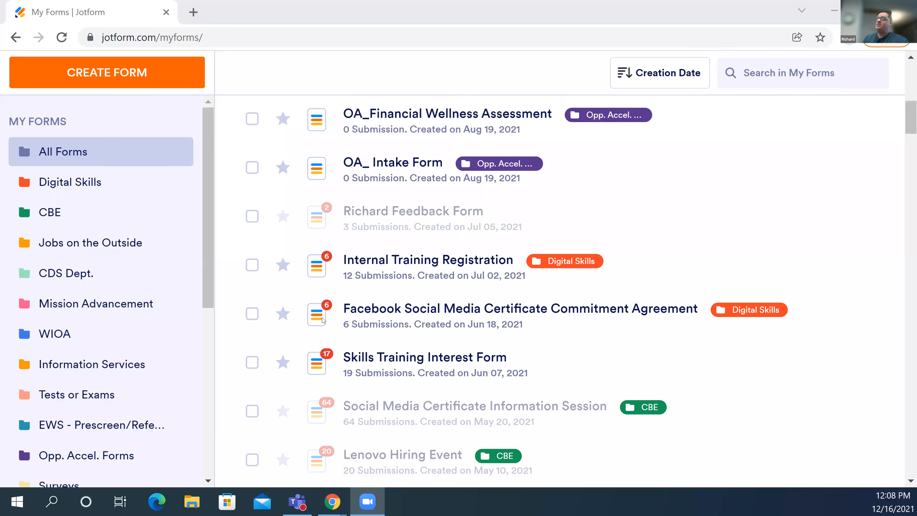
pyautogui.scroll(-10, 322, 320)
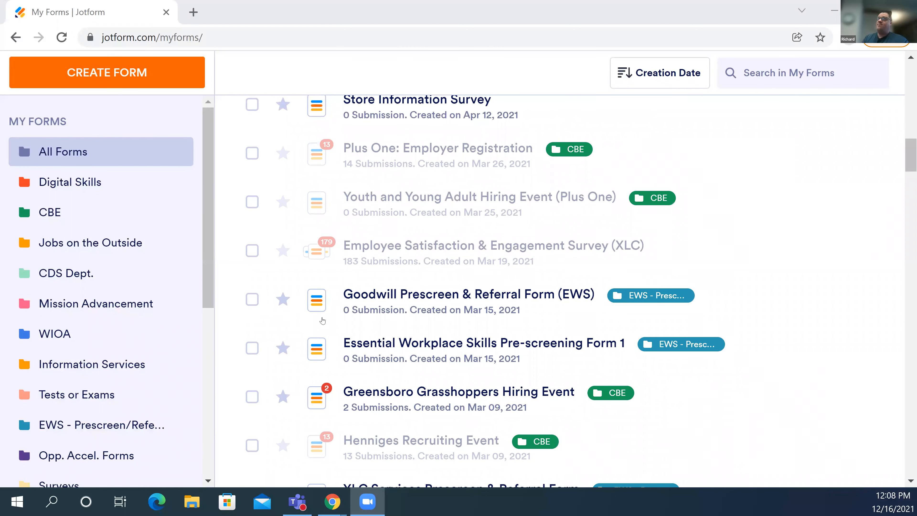
pyautogui.scroll(5, 323, 321)
pyautogui.scroll(2, 323, 321)
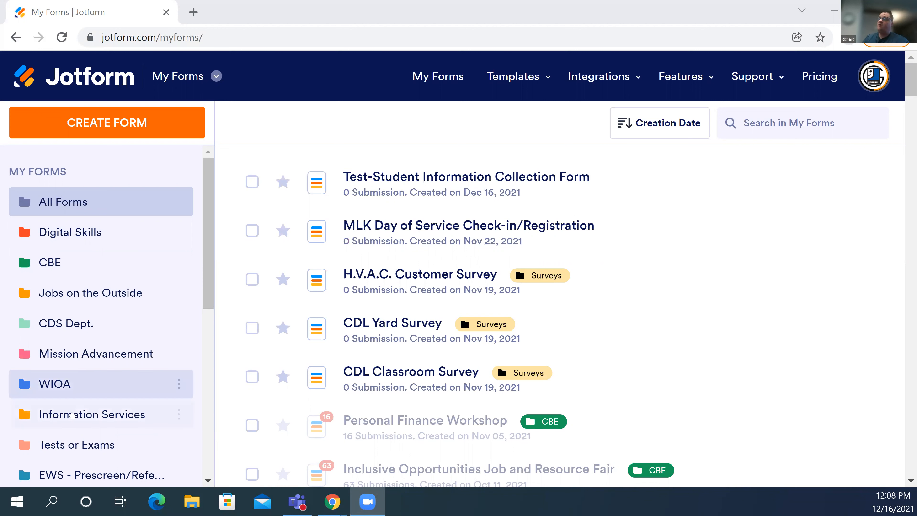
pyautogui.scroll(-5, 63, 397)
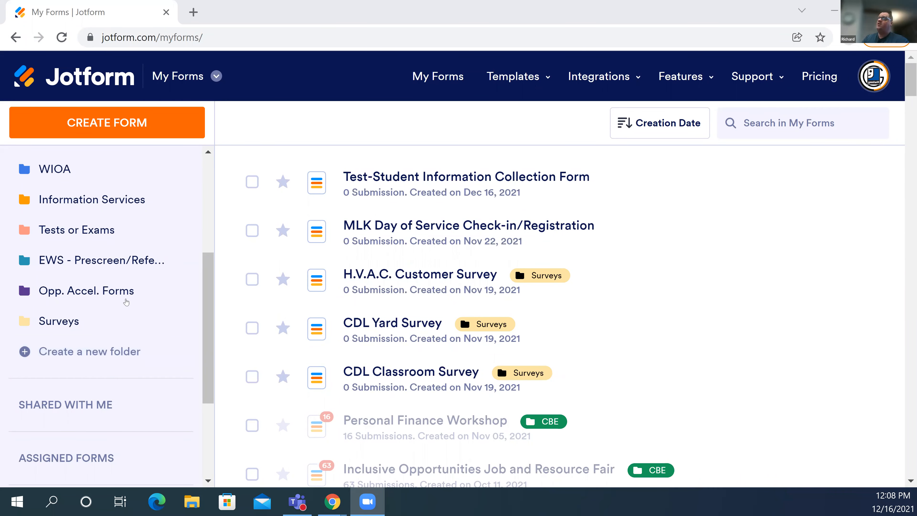
pyautogui.scroll(5, 144, 253)
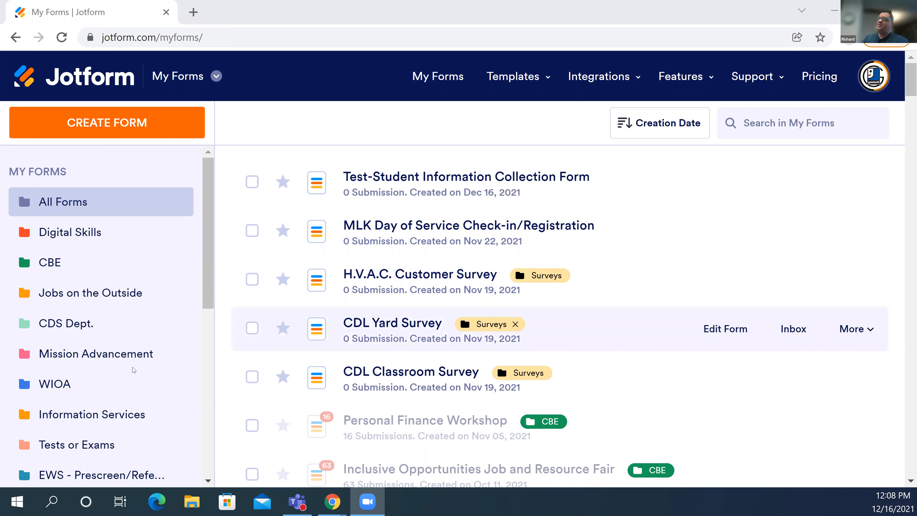
pyautogui.scroll(-5, 72, 321)
pyautogui.click(73, 323)
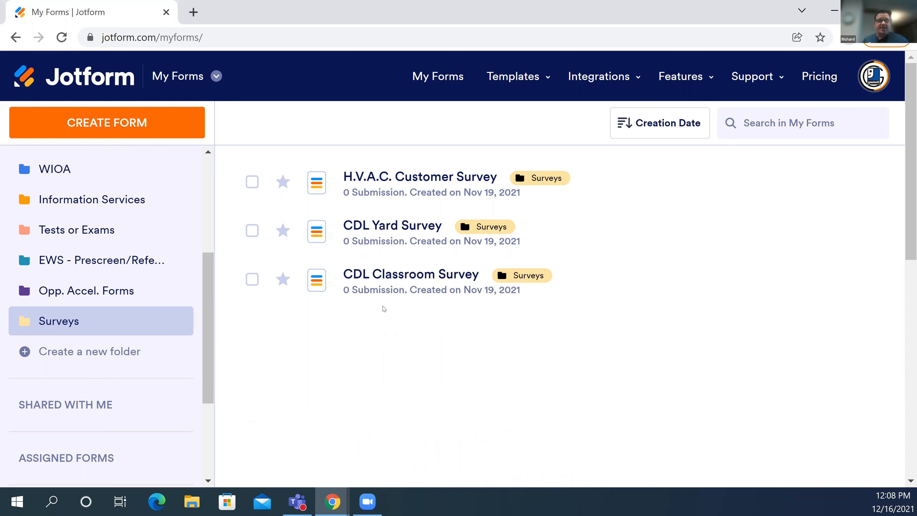
# - Return to the All Forms list in the sidebar
pyautogui.scroll(1, 96, 274)
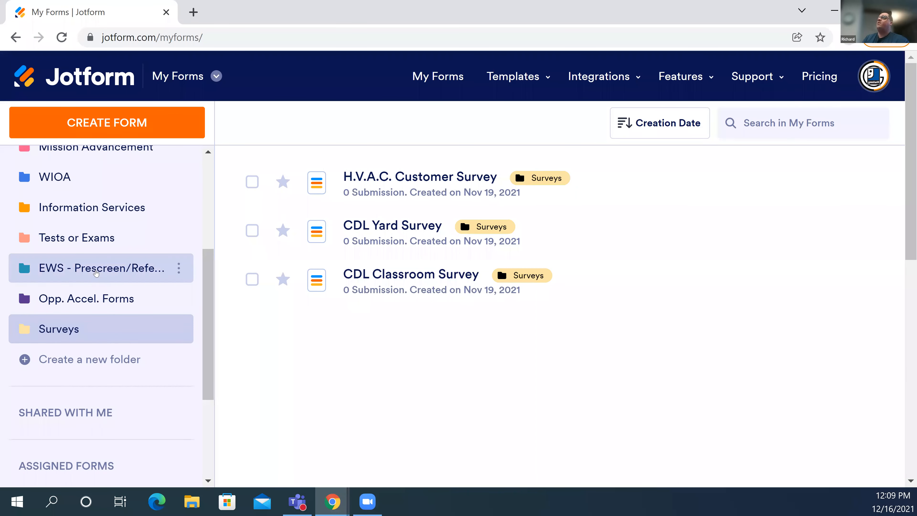
pyautogui.scroll(5, 68, 231)
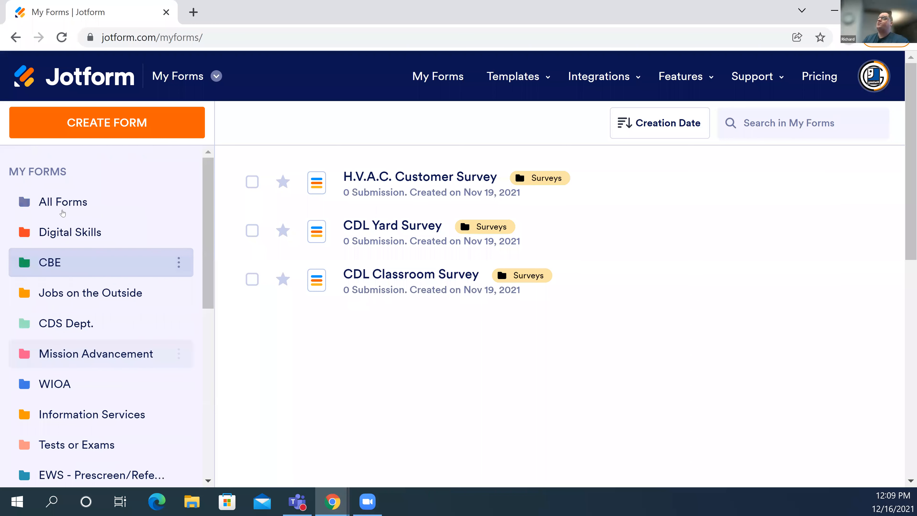
pyautogui.click(62, 212)
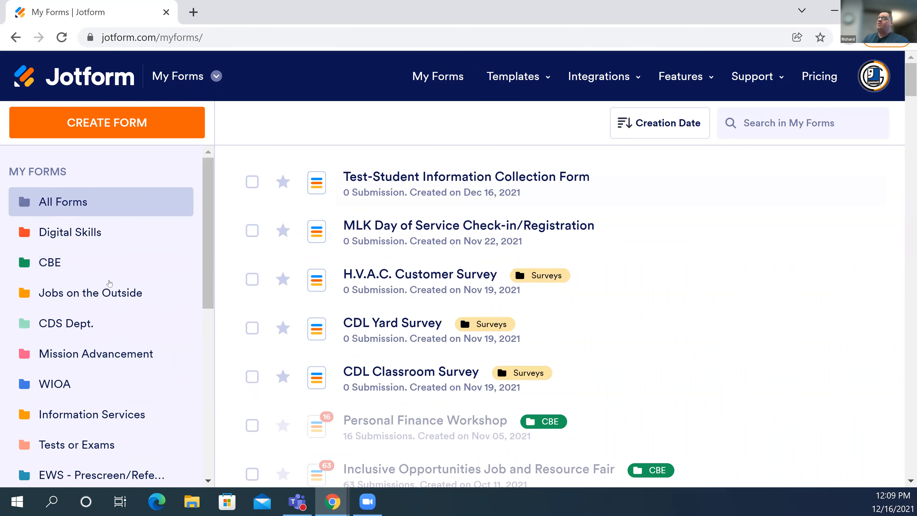
pyautogui.scroll(-10, 104, 314)
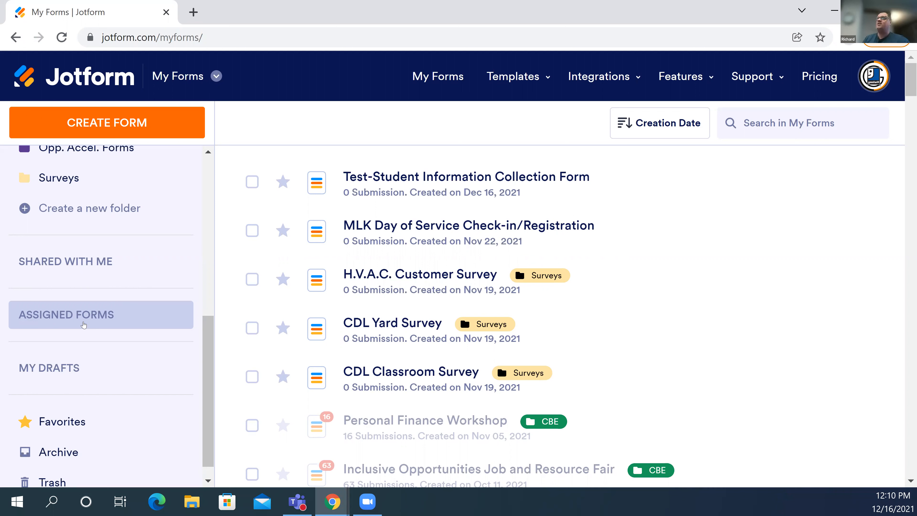
pyautogui.scroll(-1, 83, 325)
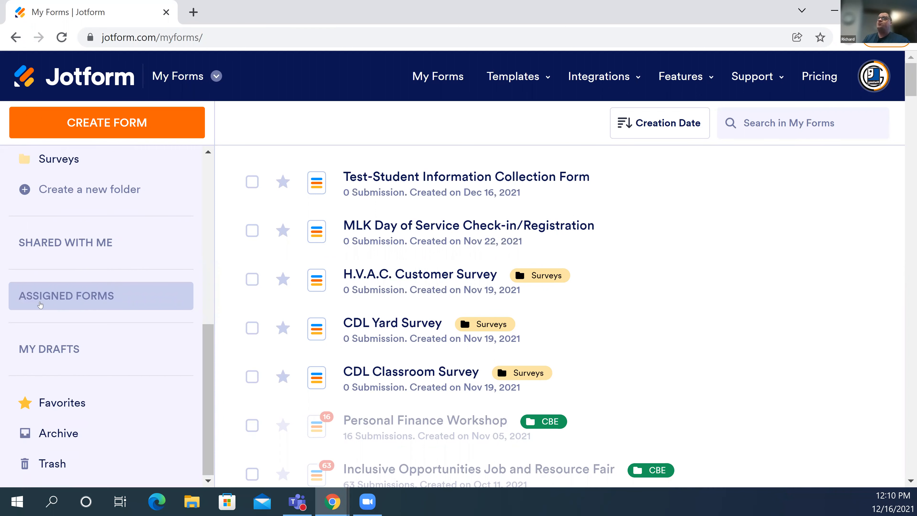
pyautogui.scroll(-2, 47, 349)
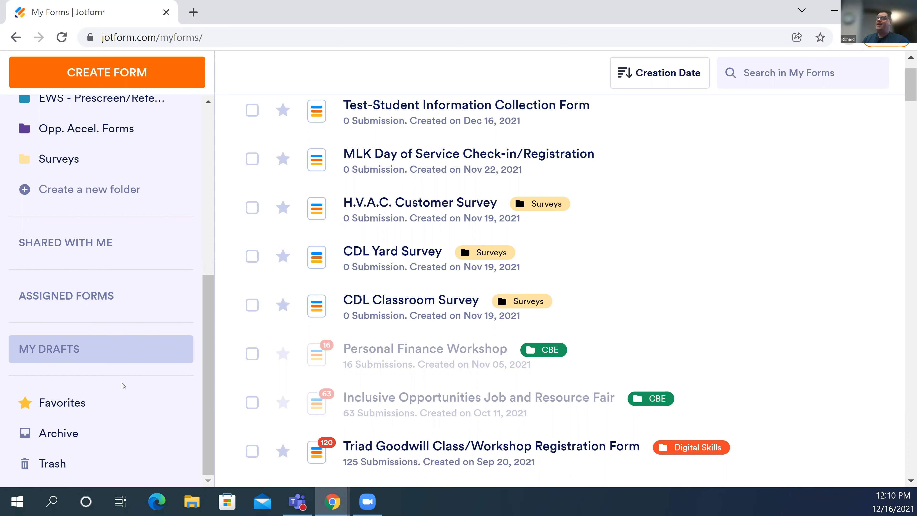
pyautogui.scroll(-3, 104, 390)
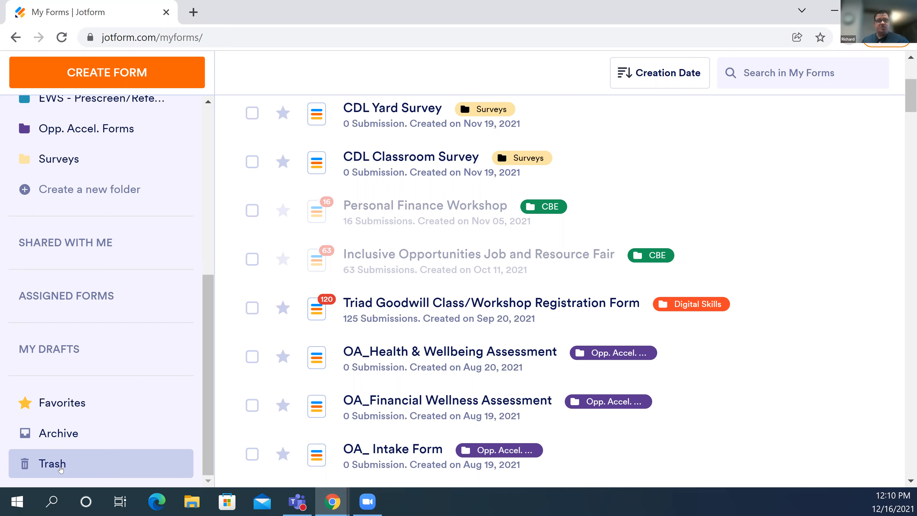
pyautogui.scroll(10, 60, 469)
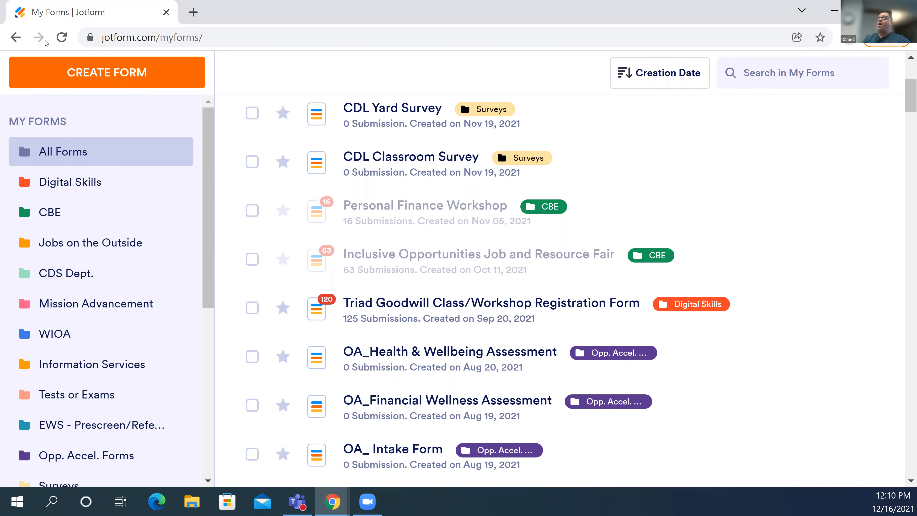
pyautogui.scroll(5, 326, 90)
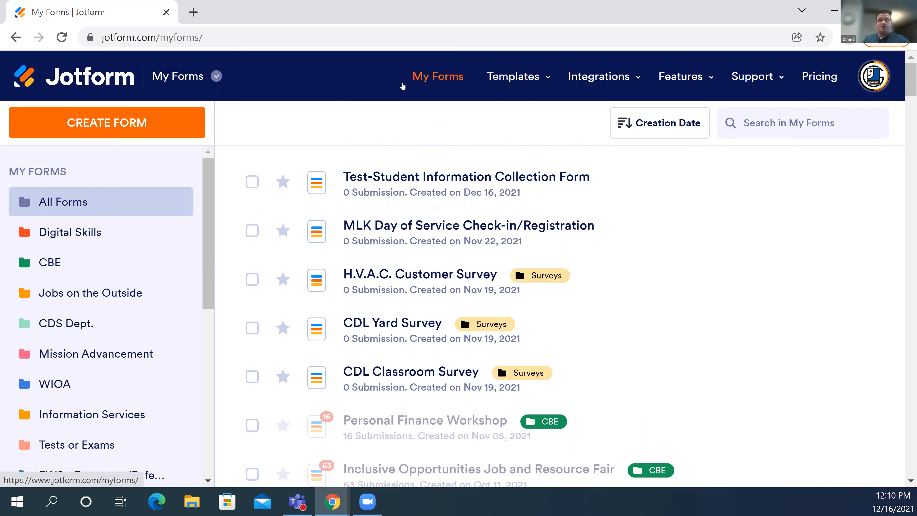
pyautogui.click(216, 76)
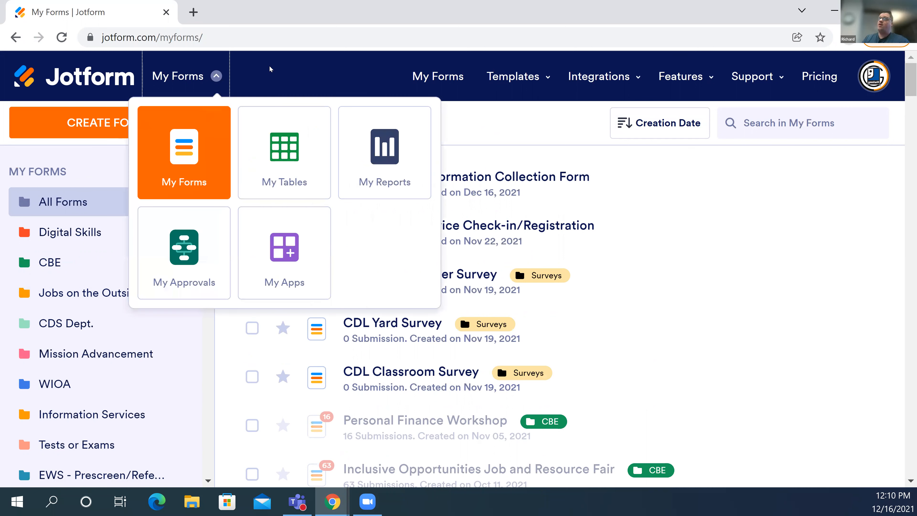
pyautogui.click(206, 92)
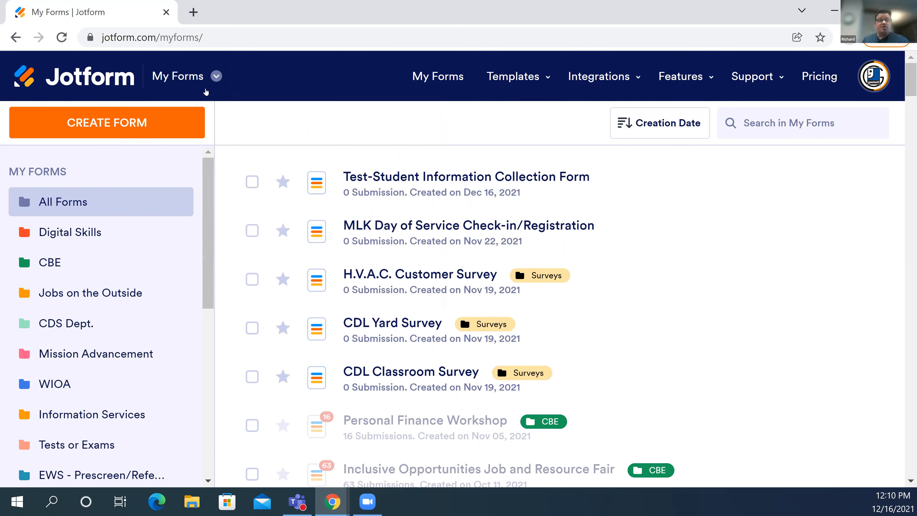
# - Show the Templates menu listing Form, Card Form, App, Approval, Table and PDF Templates
pyautogui.click(446, 80)
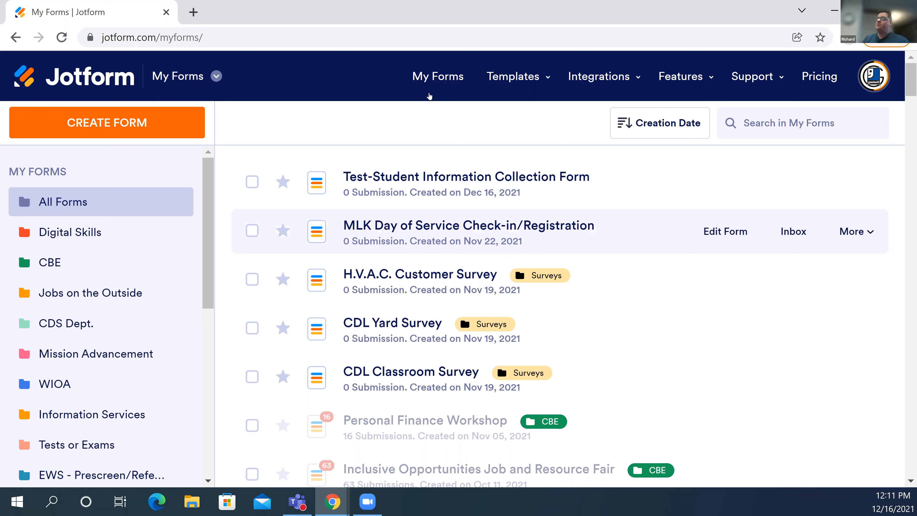
pyautogui.click(445, 89)
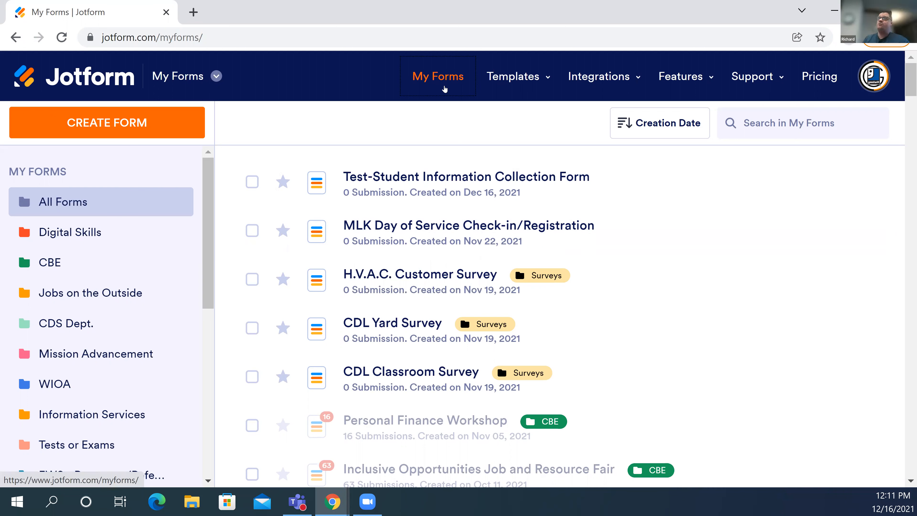
pyautogui.moveTo(528, 87)
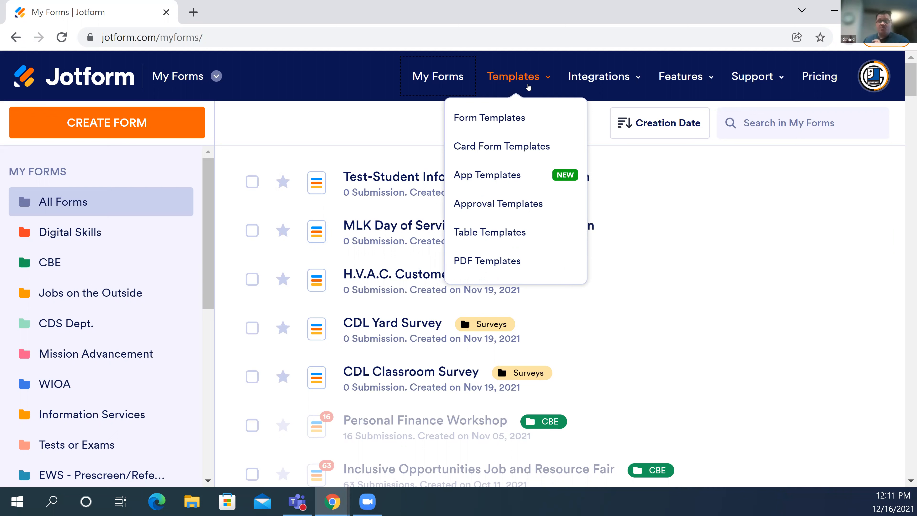
# - Browse the Form Templates gallery, including Order Forms and Survey Templates, then return to its top
pyautogui.click(525, 118)
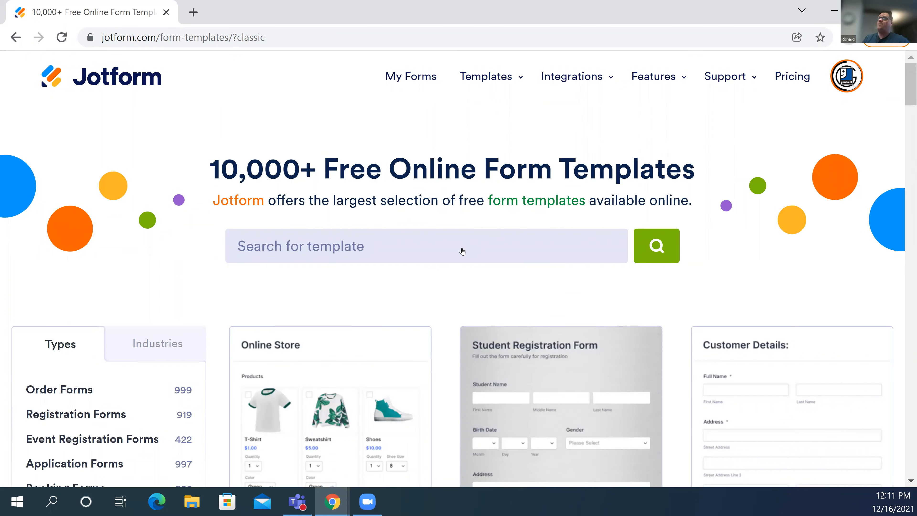
pyautogui.scroll(-3, 462, 252)
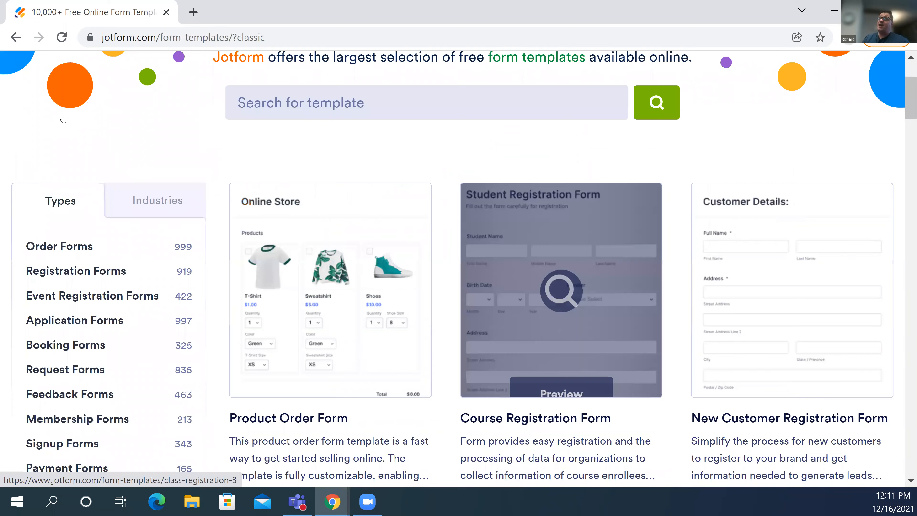
pyautogui.scroll(-5, 118, 265)
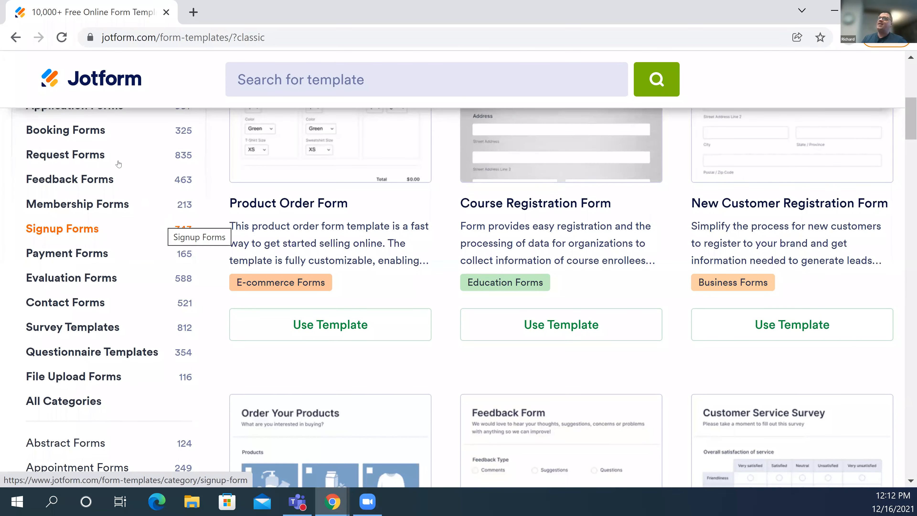
pyautogui.scroll(3, 119, 165)
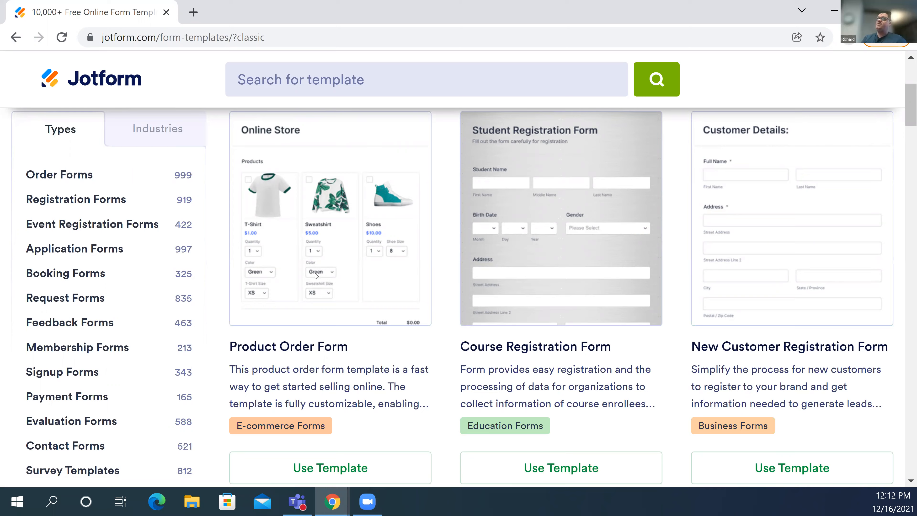
pyautogui.scroll(5, 318, 250)
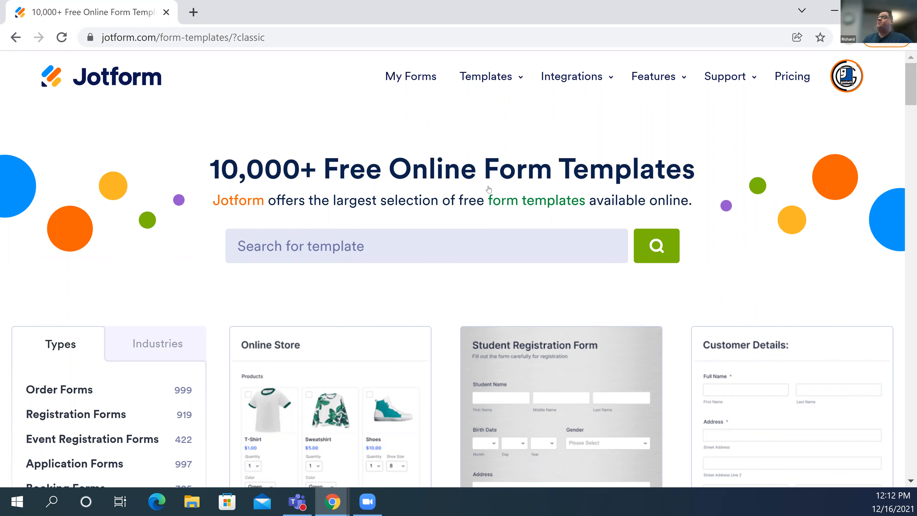
# - Go back to My Forms, listing all forms newest first from Test-Student Information Collection Form
pyautogui.moveTo(474, 82)
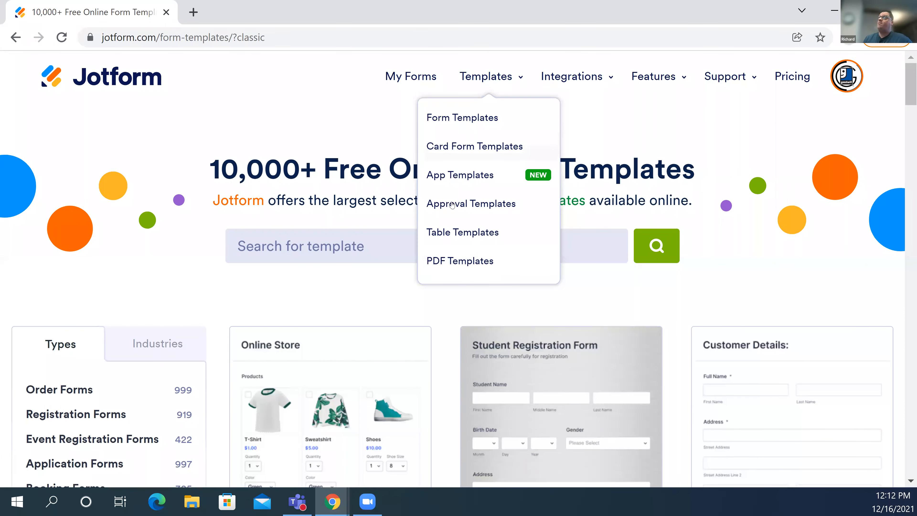
pyautogui.click(412, 84)
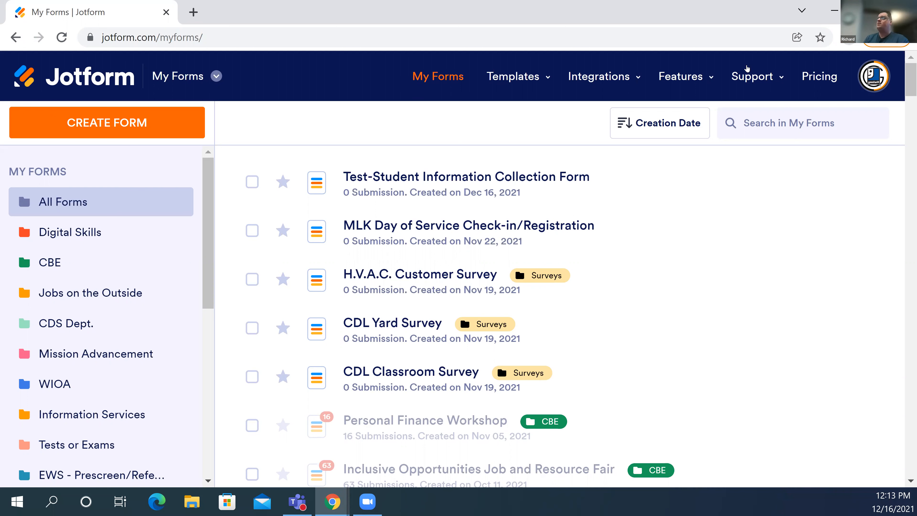
# - View the Features and Pricing page for Starter through Enterprise plans, with the account panel closed
pyautogui.click(830, 79)
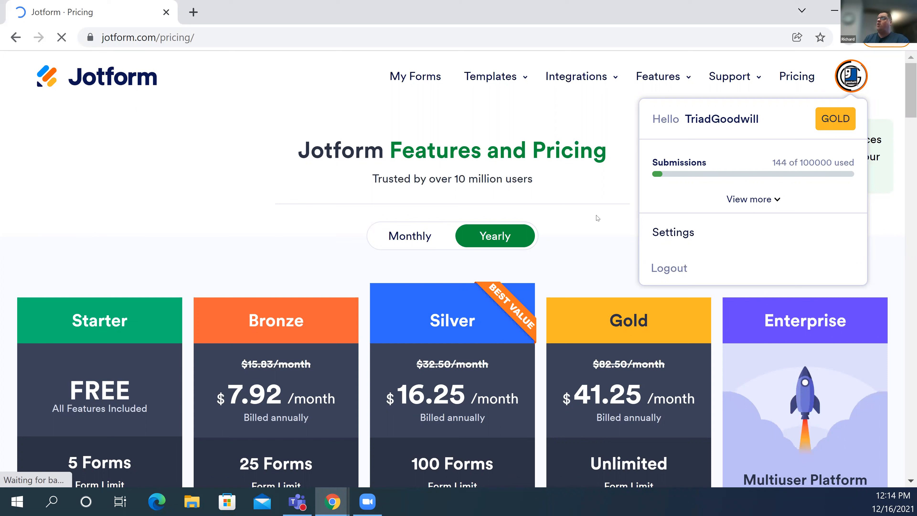
pyautogui.click(494, 237)
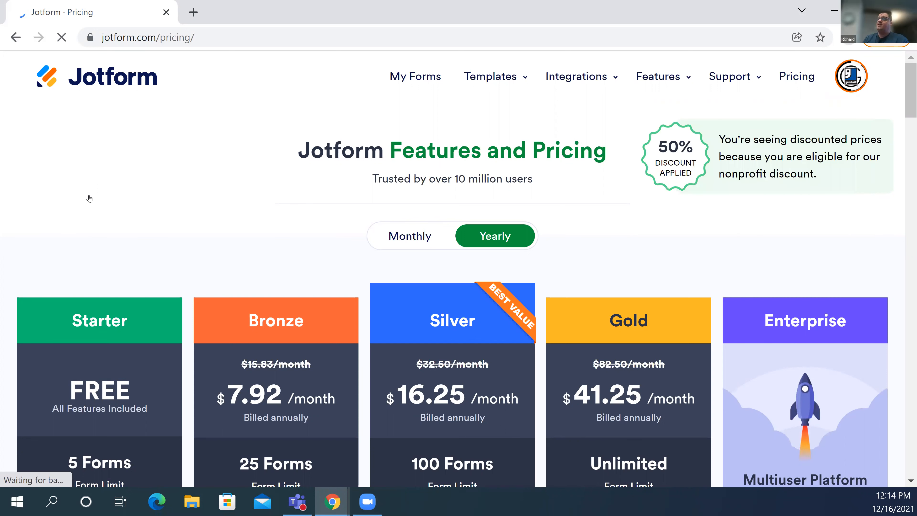
pyautogui.scroll(-4, 101, 331)
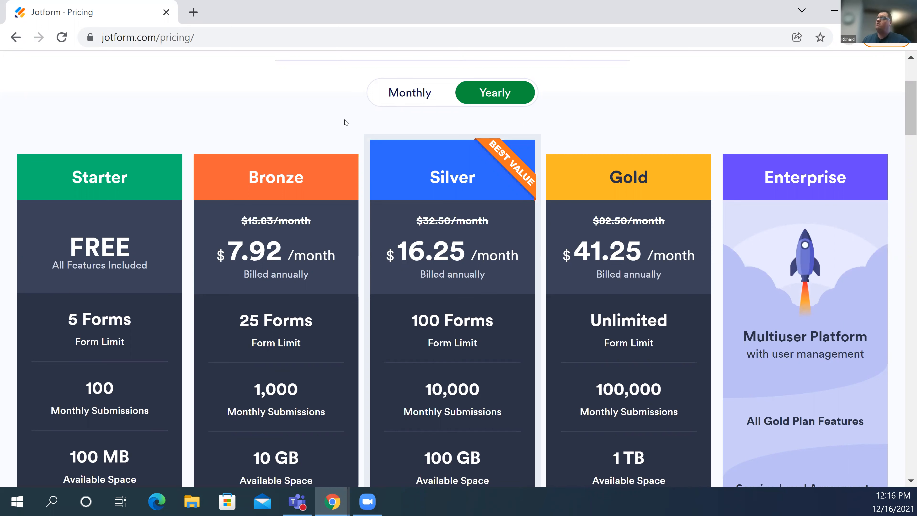
pyautogui.scroll(3, 387, 111)
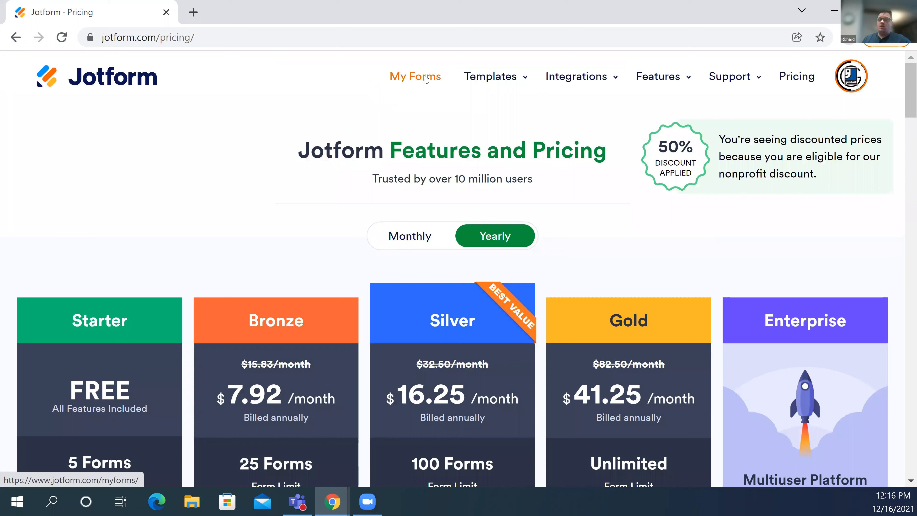
# - Return from the pricing page to My Forms, with Test-Student Information Collection Form on top
pyautogui.click(426, 78)
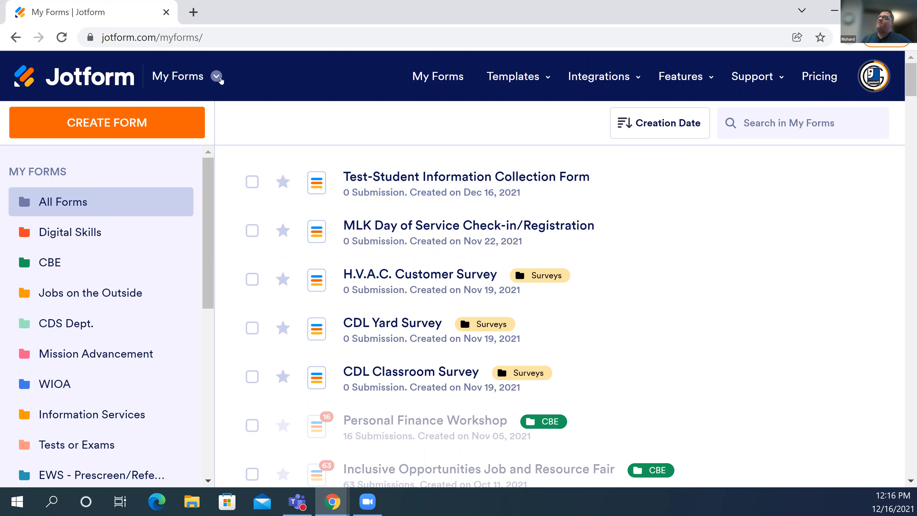
# - Open the forms/tables/reports/apps switcher, then dismiss it to reveal the All Forms list
pyautogui.click(218, 77)
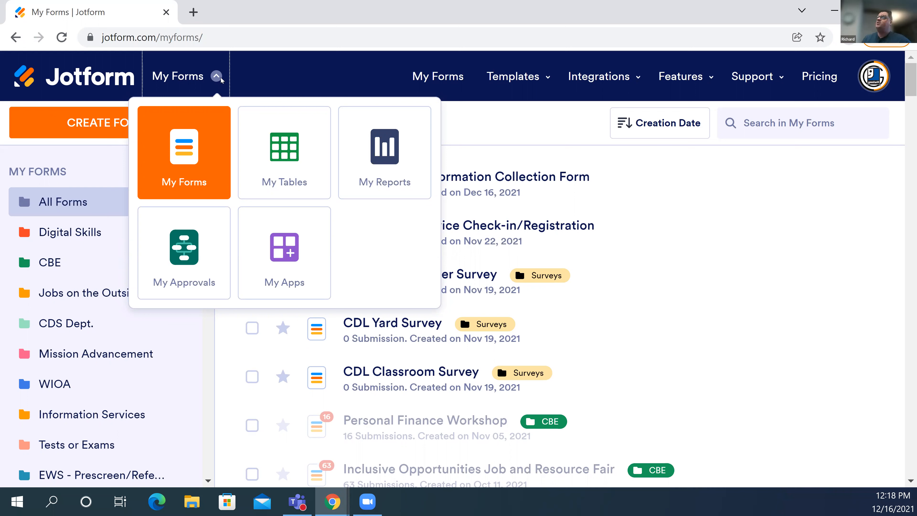
pyautogui.click(444, 152)
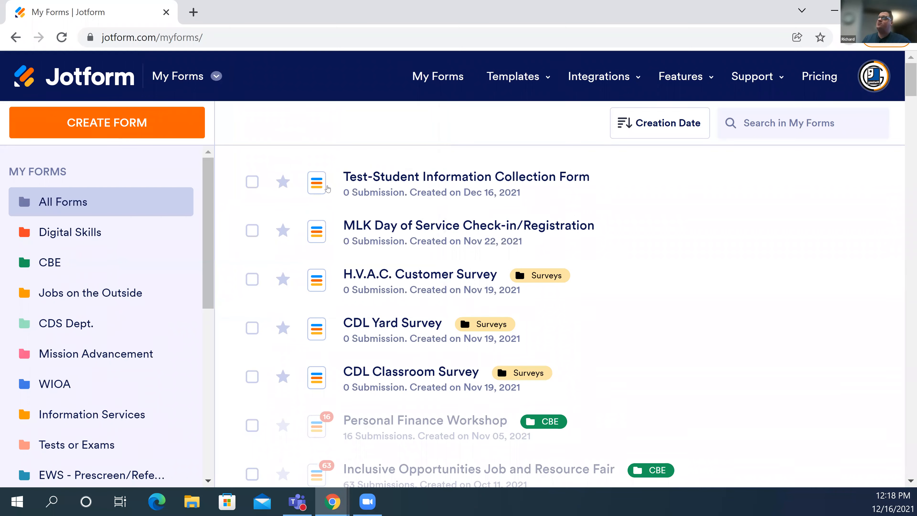
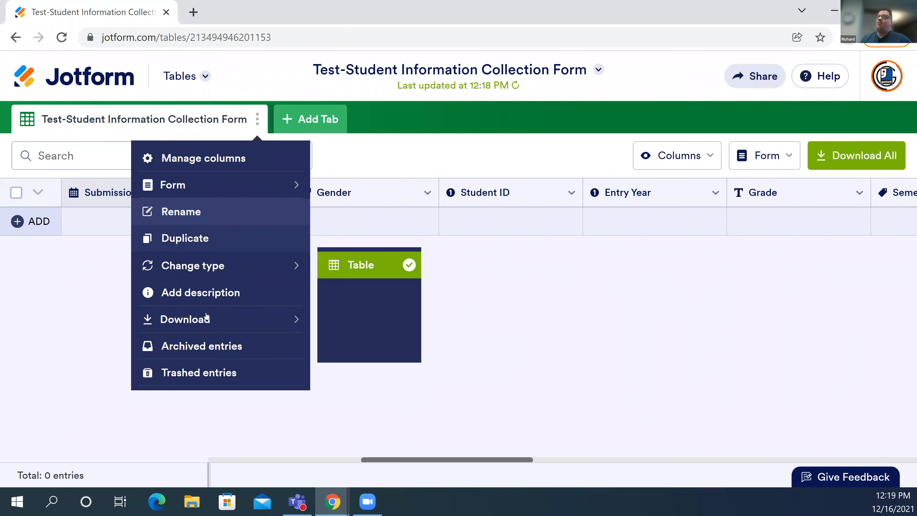
# - Close the tab's three-dot menu to reveal the Gender, Student ID, Entry Year and Grade columns
pyautogui.moveTo(205, 306)
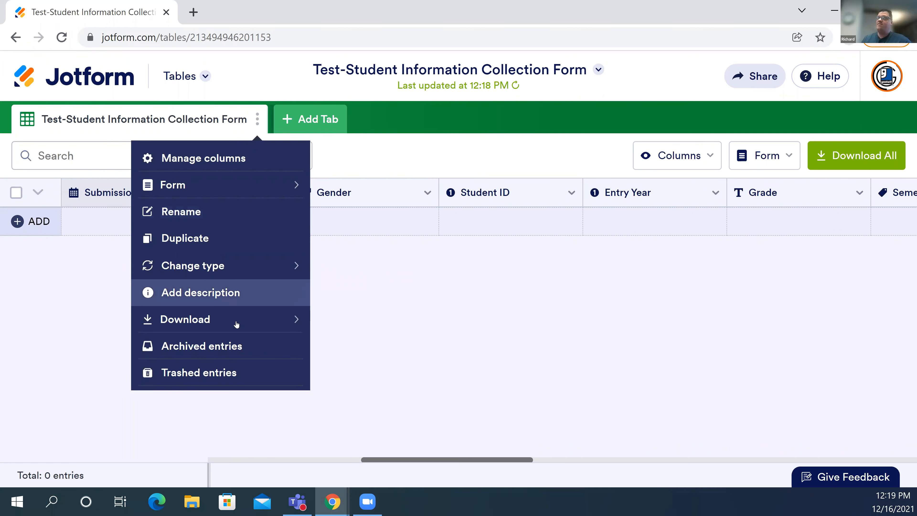
pyautogui.moveTo(236, 324)
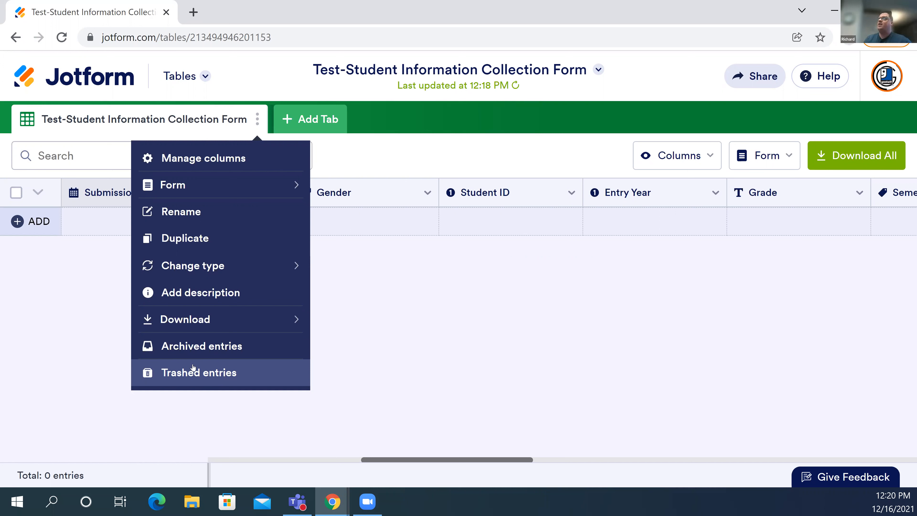
pyautogui.click(134, 125)
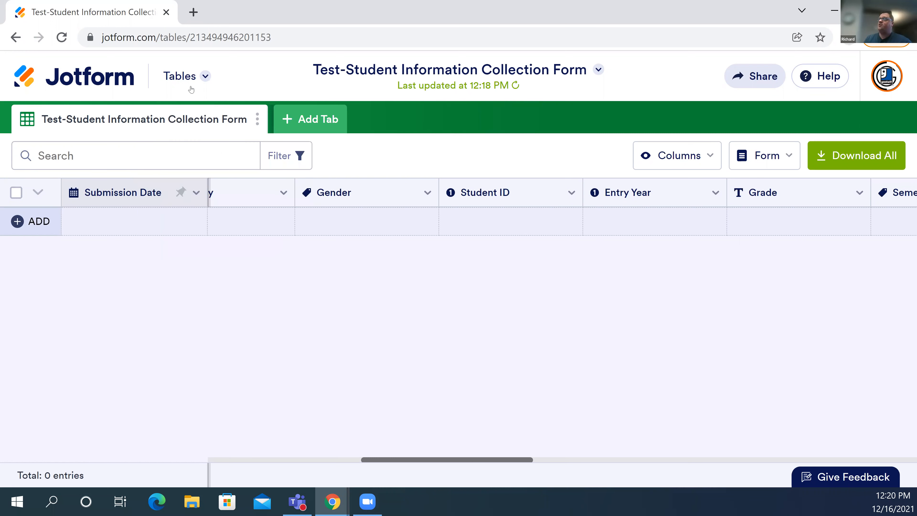
# - Switch the Test-Student Information Collection Form from Tables to the Form Builder via the app switcher
pyautogui.click(206, 77)
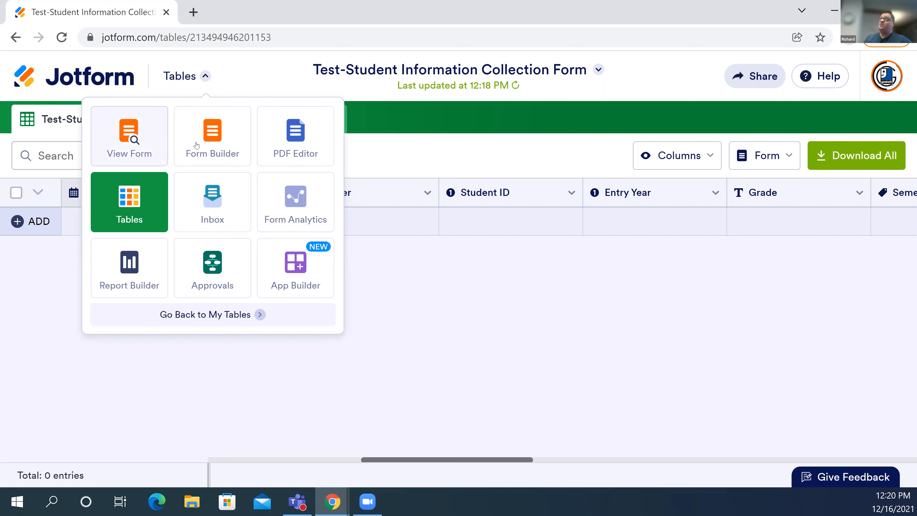
pyautogui.click(246, 135)
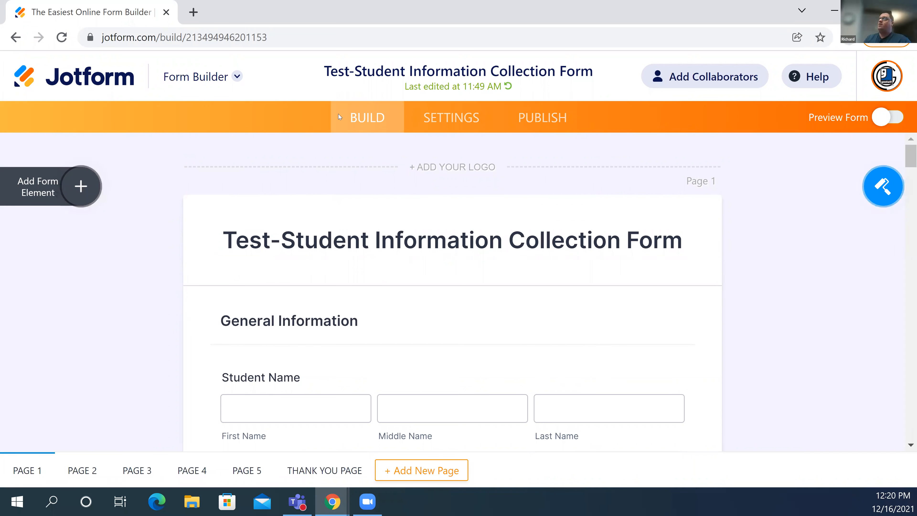
pyautogui.click(236, 77)
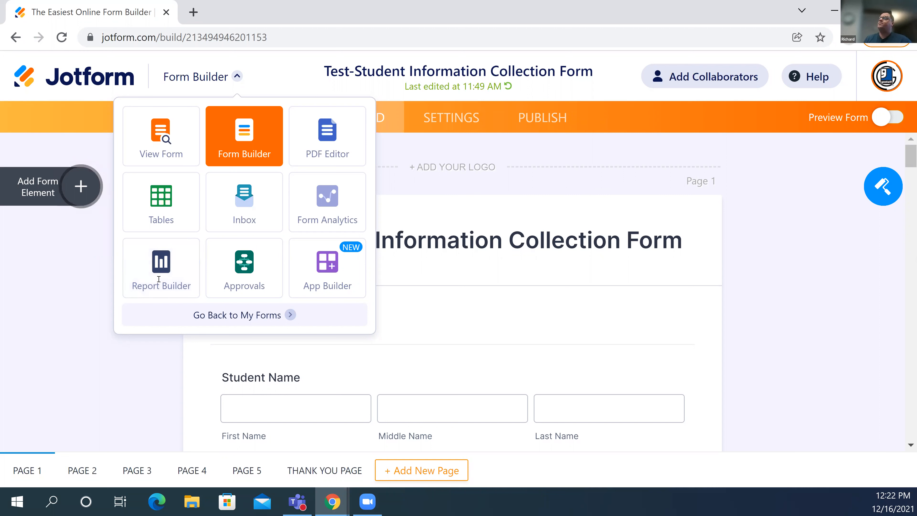
pyautogui.click(545, 206)
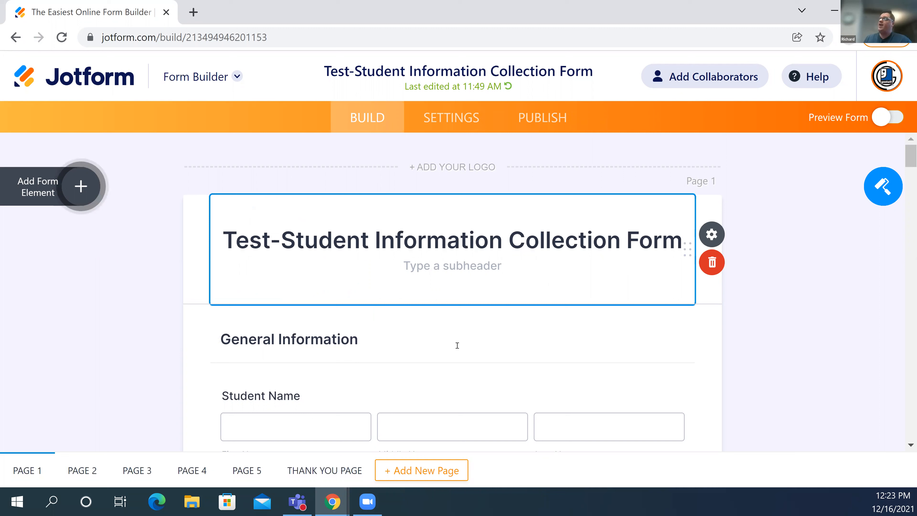
# - Open the Form Designer, scroll through its colour and style options, then close it
pyautogui.click(886, 193)
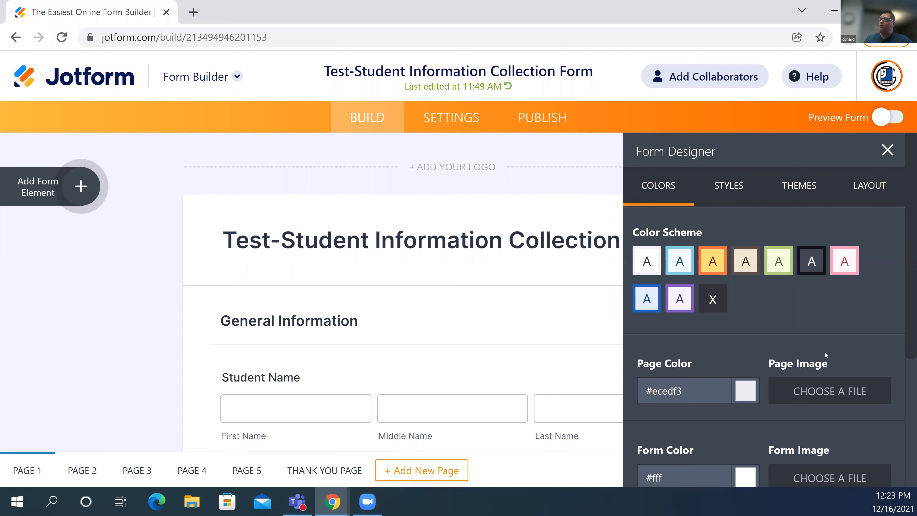
pyautogui.scroll(-2, 781, 349)
pyautogui.scroll(-2, 752, 242)
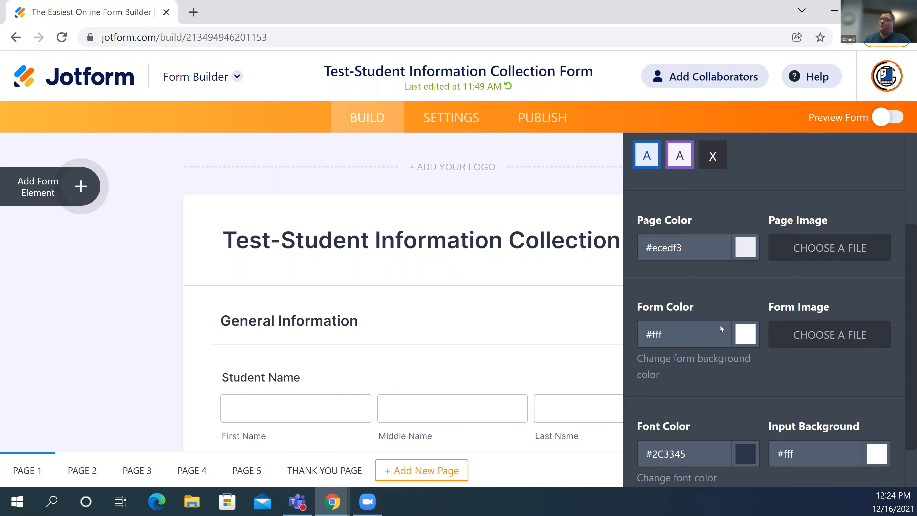
pyautogui.scroll(-2, 794, 218)
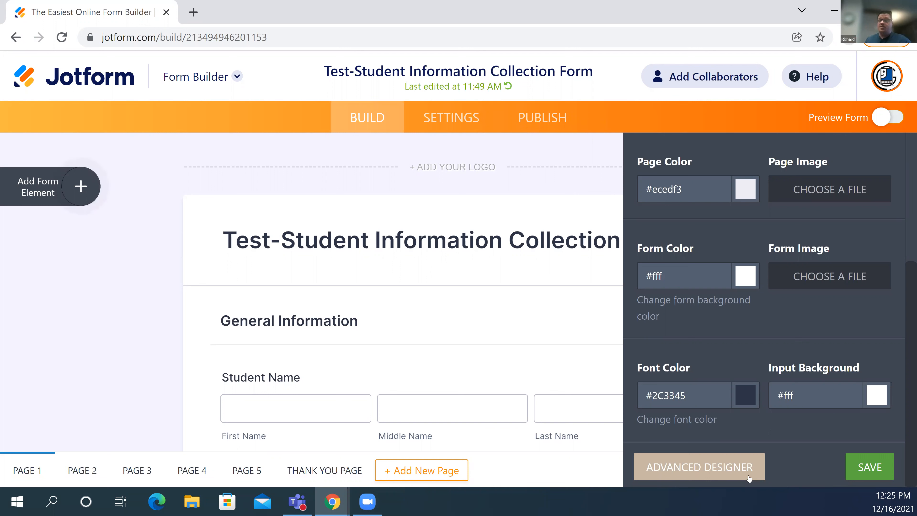
pyautogui.click(513, 164)
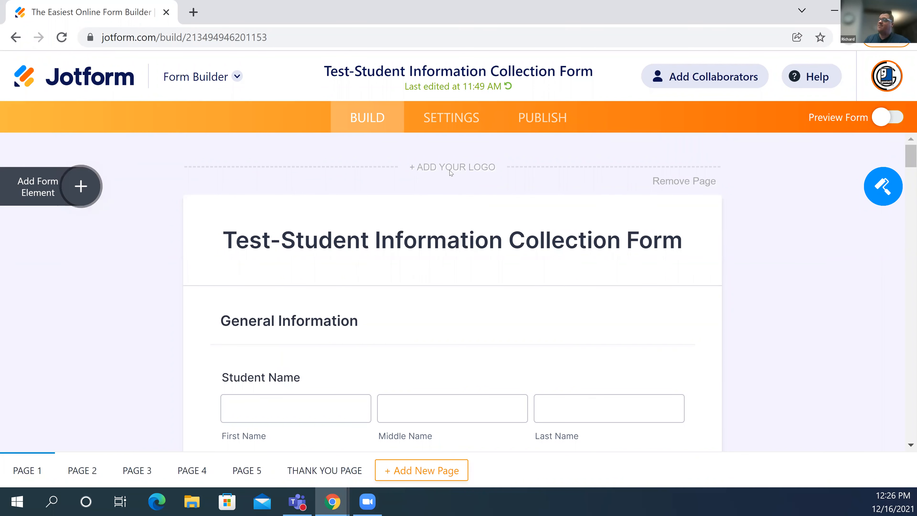
pyautogui.click(509, 167)
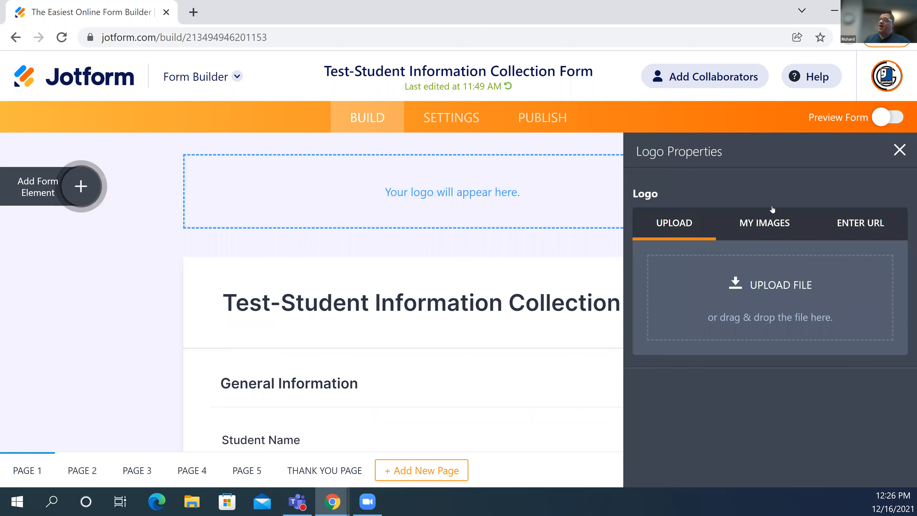
pyautogui.click(784, 224)
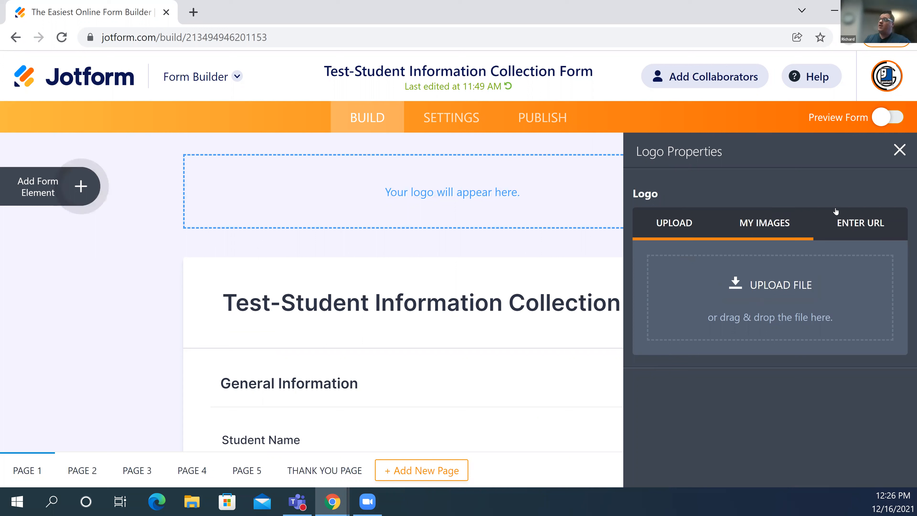
pyautogui.click(875, 230)
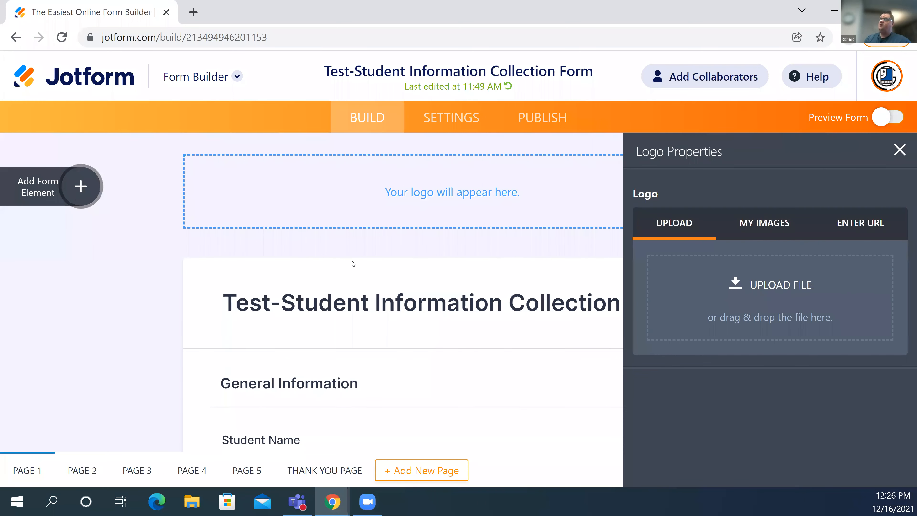
pyautogui.click(312, 323)
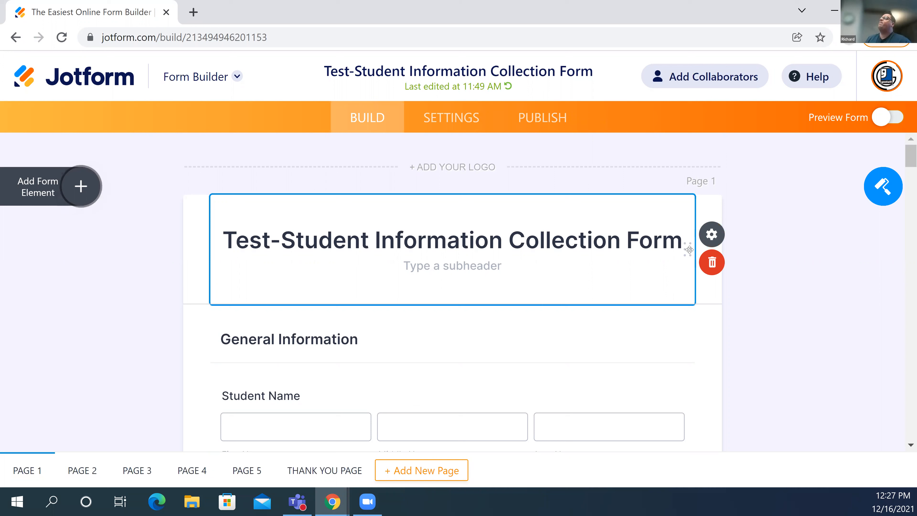
# - Open the title header's properties, check the Heading Image tab, and scroll the General options
pyautogui.click(716, 233)
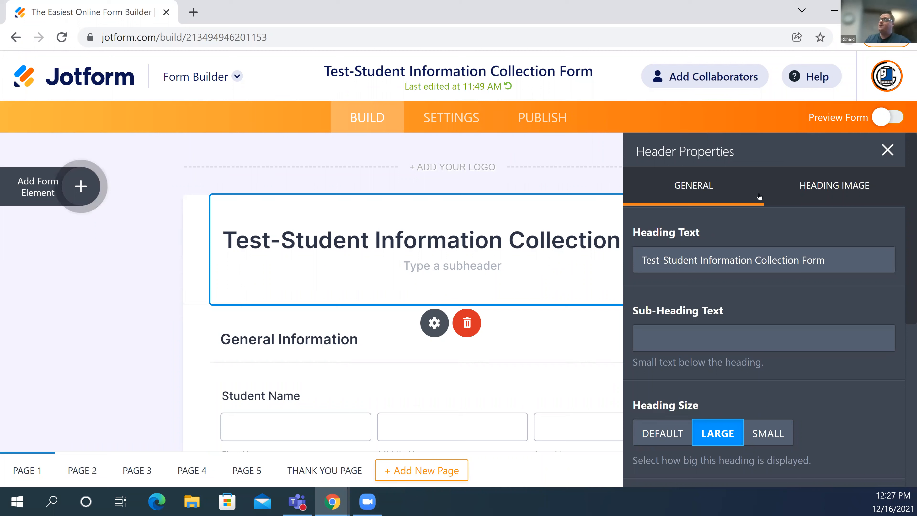
pyautogui.click(830, 202)
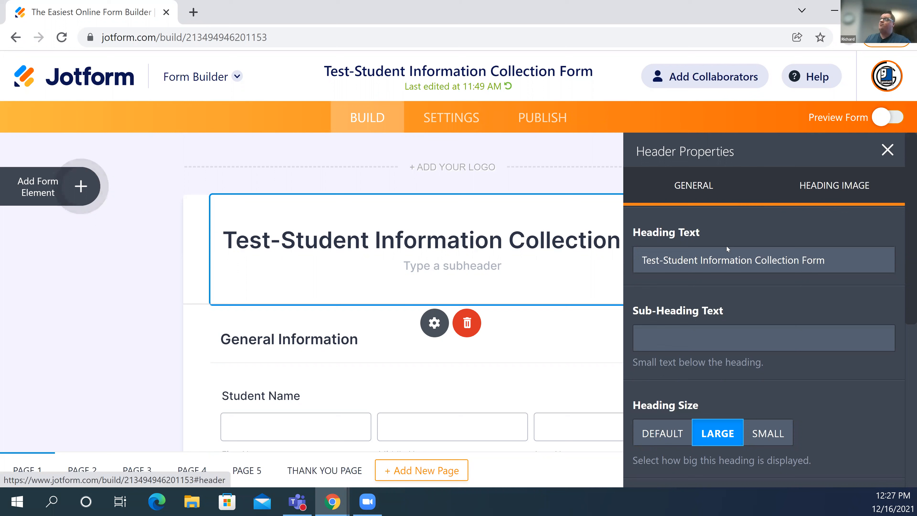
pyautogui.scroll(-3, 727, 246)
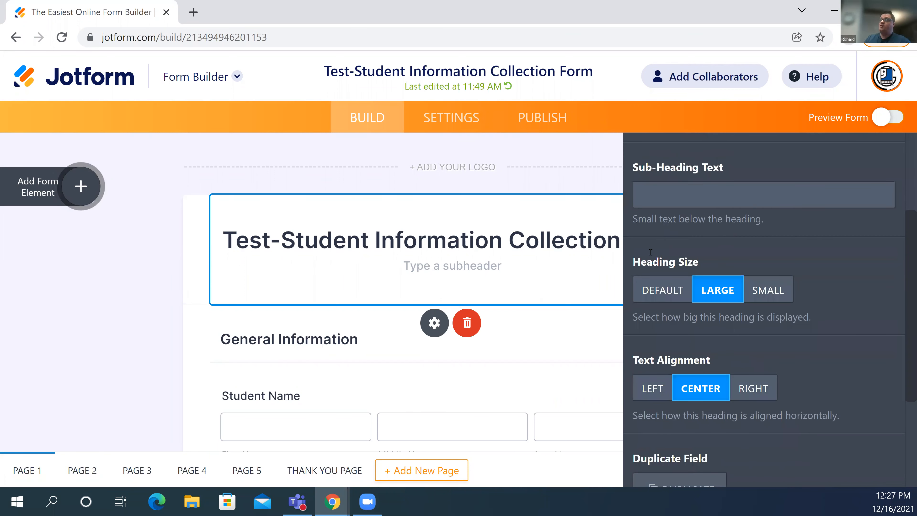
pyautogui.scroll(3, 651, 252)
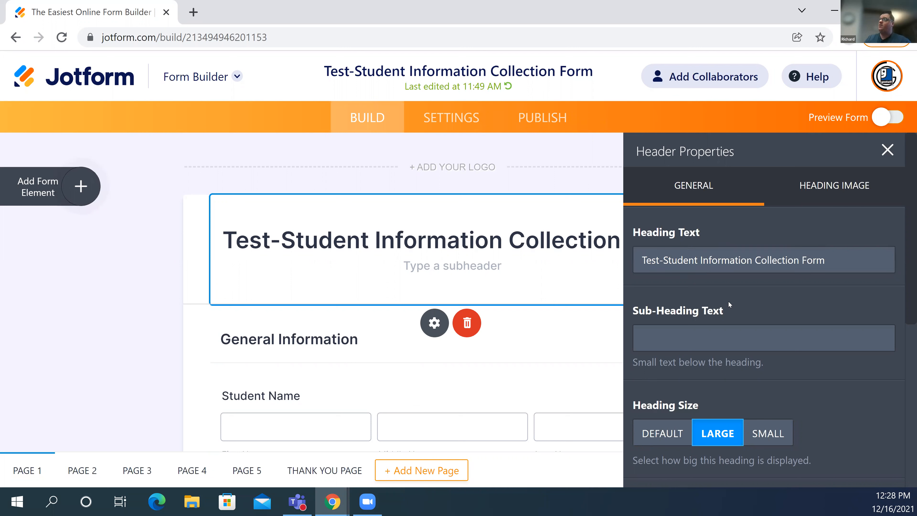
# - Enter the sub-heading text and remove the stray 'm' so it reads 'Test Subheader'
pyautogui.click(694, 337)
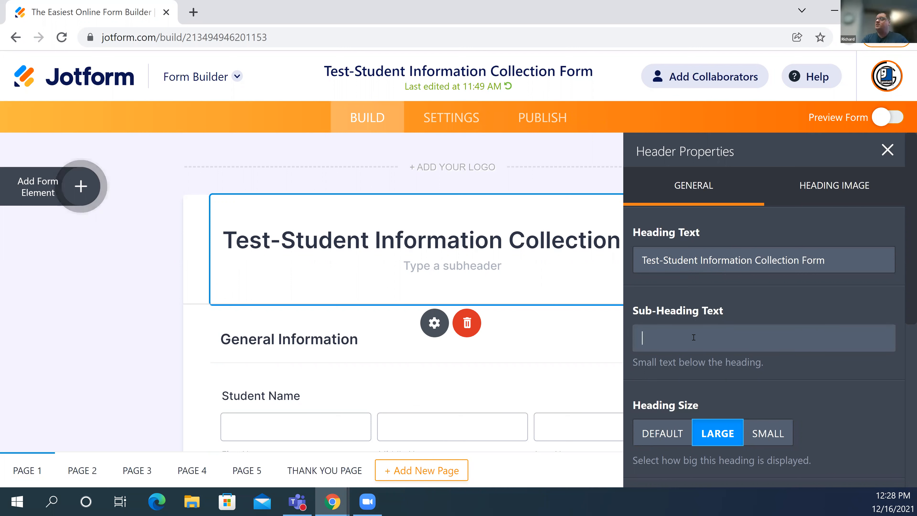
pyautogui.write('Test ')
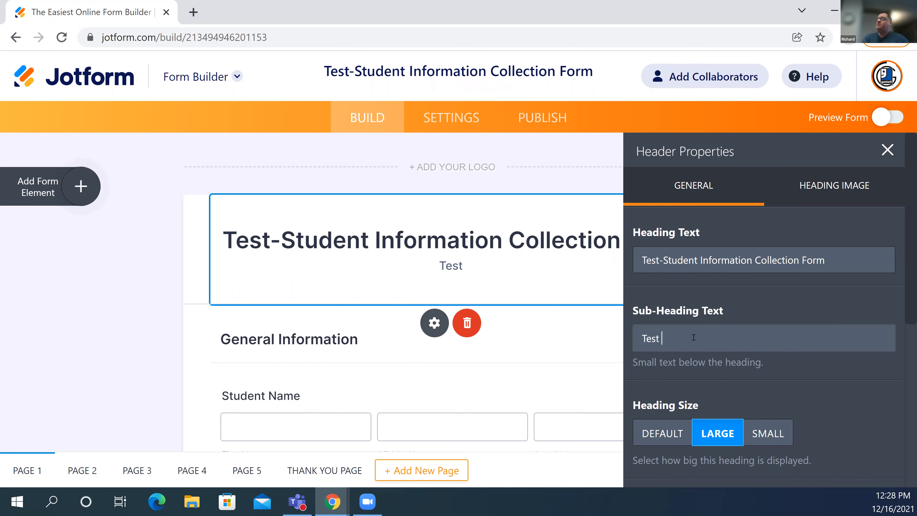
pyautogui.write('Sub')
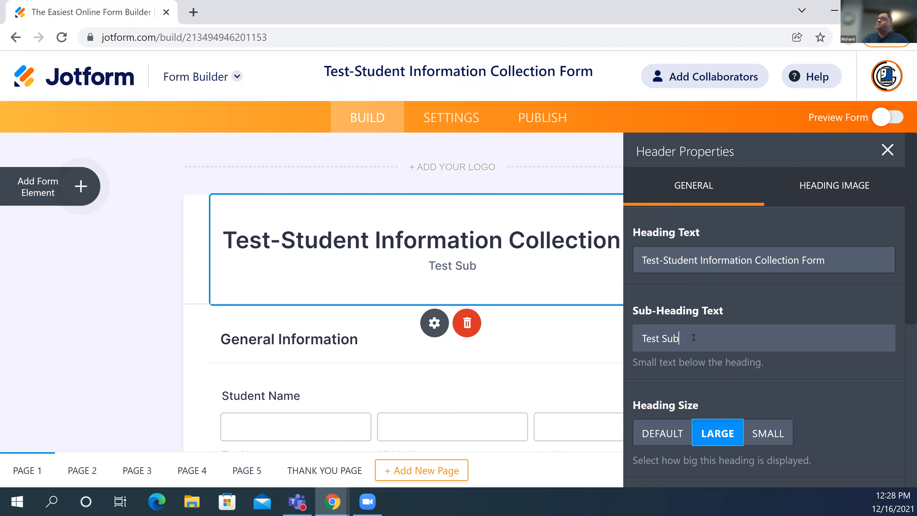
pyautogui.write('mheader')
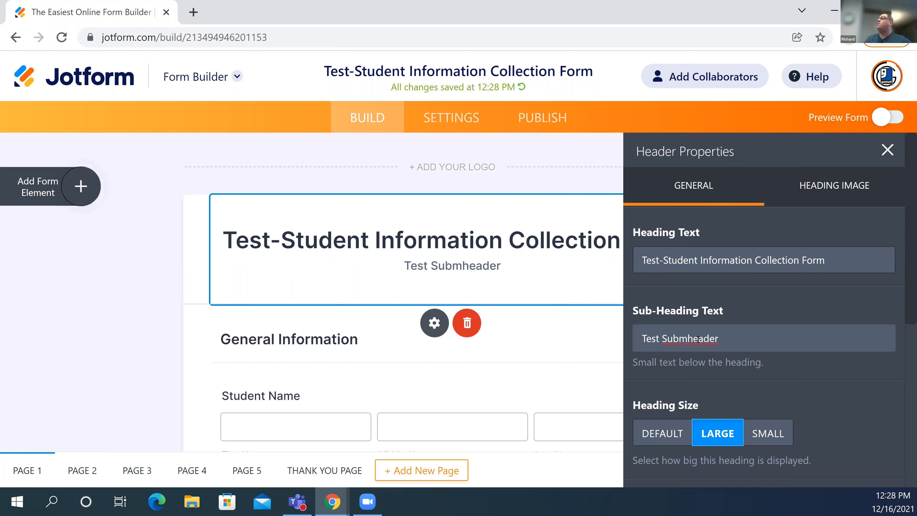
pyautogui.press('Left')
pyautogui.press('Left')
pyautogui.press('Left')
pyautogui.press('Left')
pyautogui.press('Left')
pyautogui.press('Left')
pyautogui.press('BackSpace')
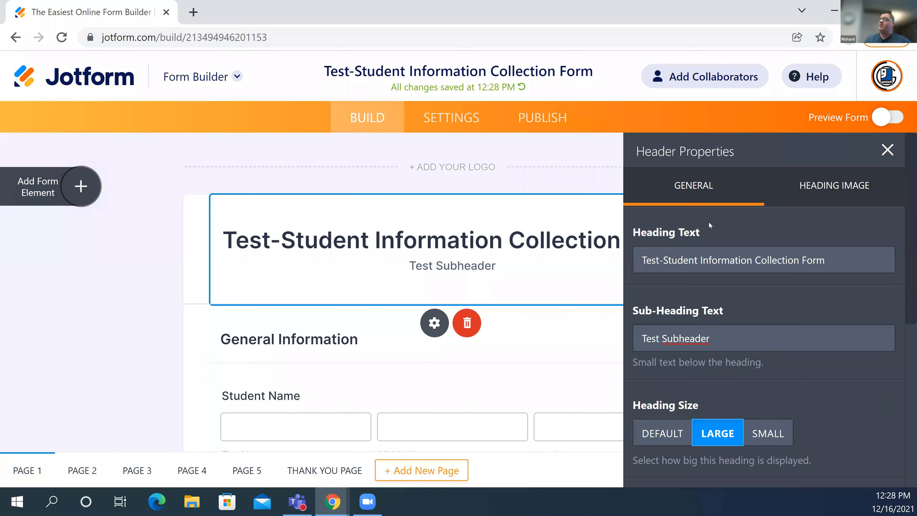
pyautogui.scroll(-5, 699, 237)
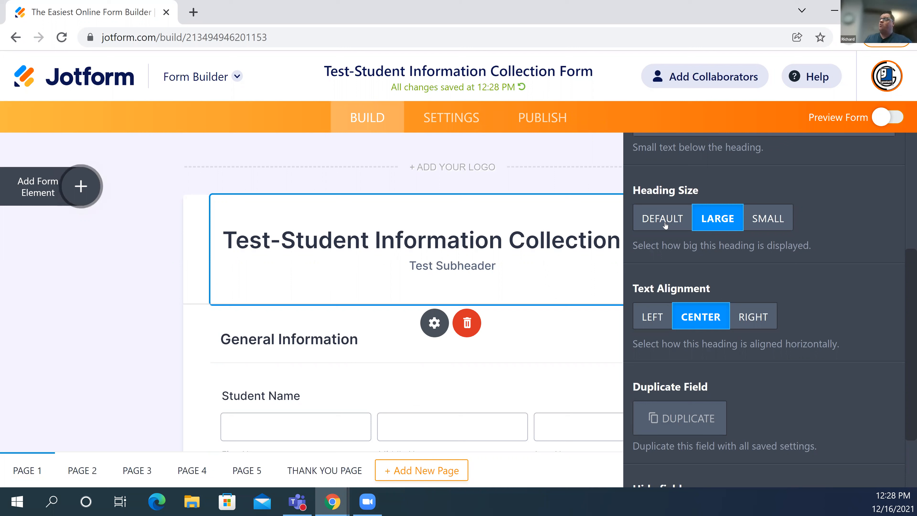
pyautogui.click(760, 222)
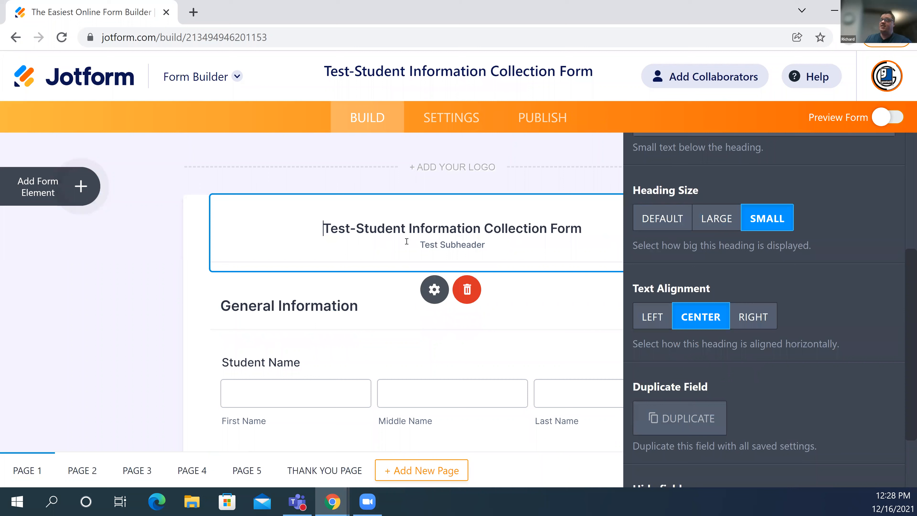
pyautogui.click(406, 241)
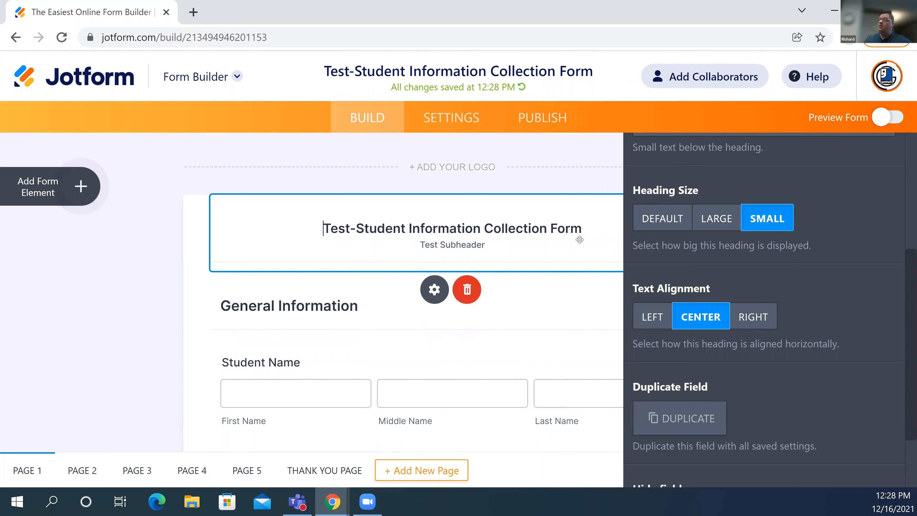
pyautogui.click(709, 217)
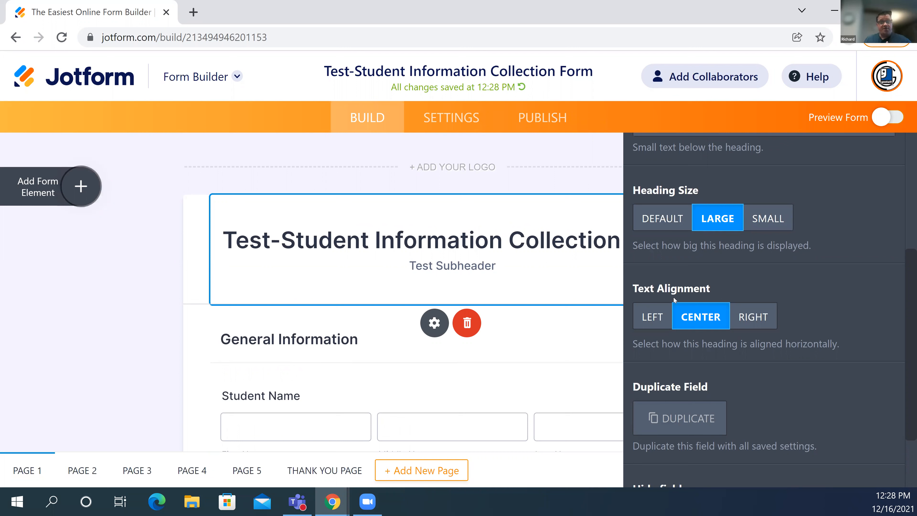
pyautogui.click(651, 316)
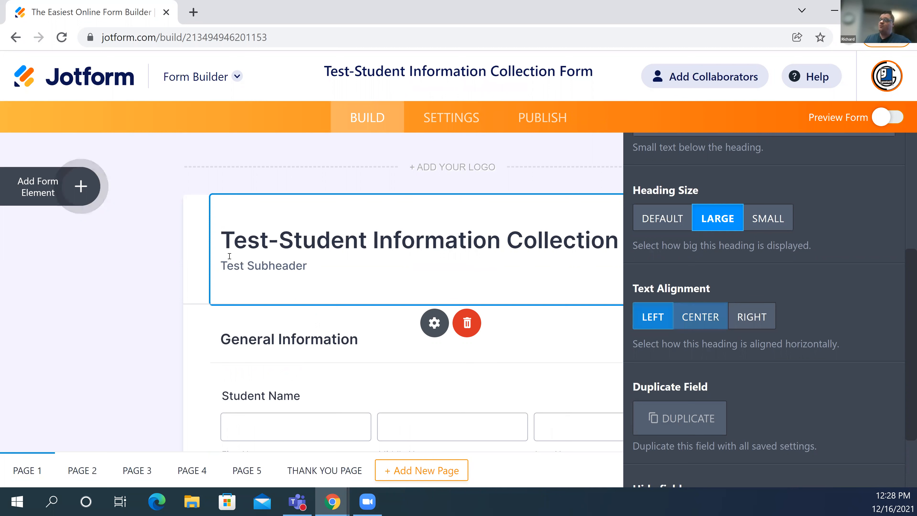
pyautogui.click(749, 316)
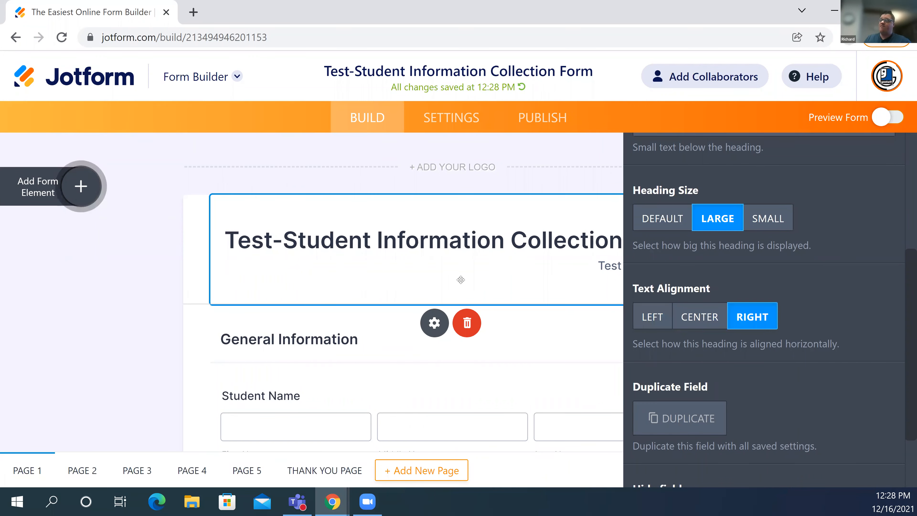
pyautogui.click(700, 317)
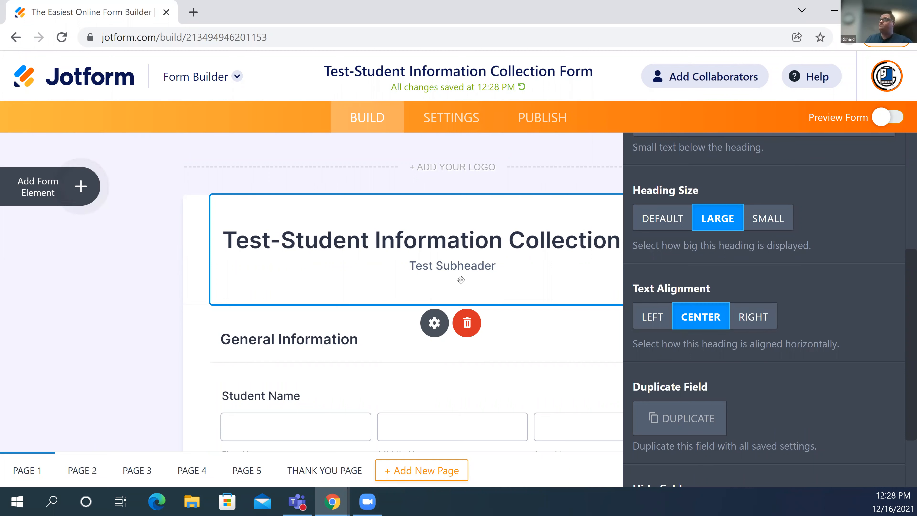
pyautogui.scroll(-2, 844, 422)
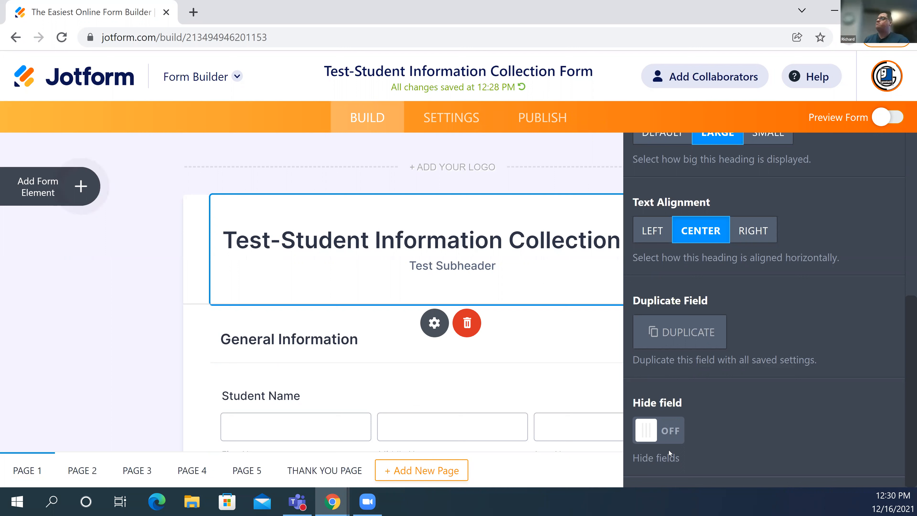
pyautogui.scroll(5, 809, 174)
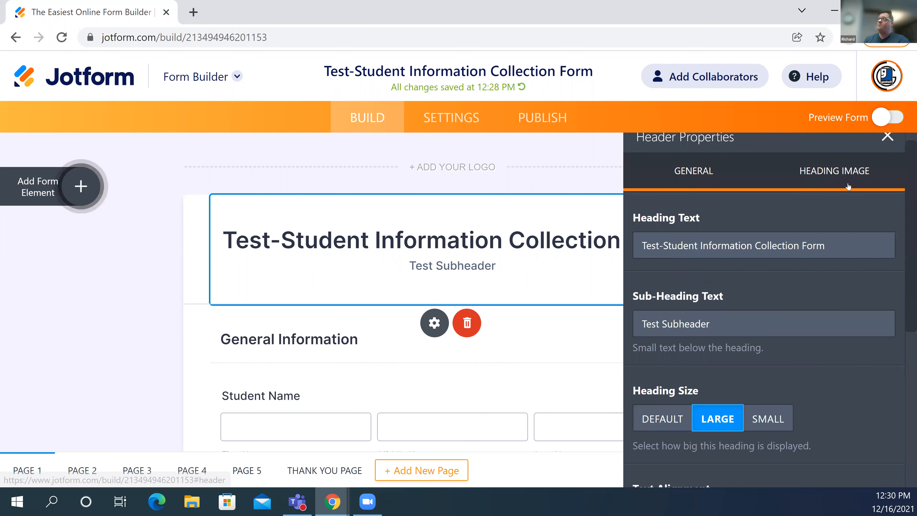
# - Check the Heading Image tab, then close the Header Properties panel
pyautogui.click(849, 185)
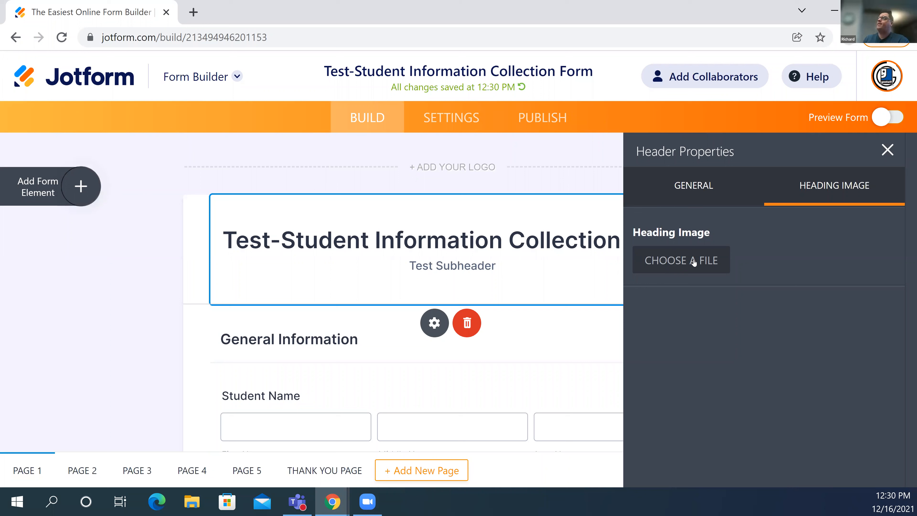
pyautogui.click(137, 175)
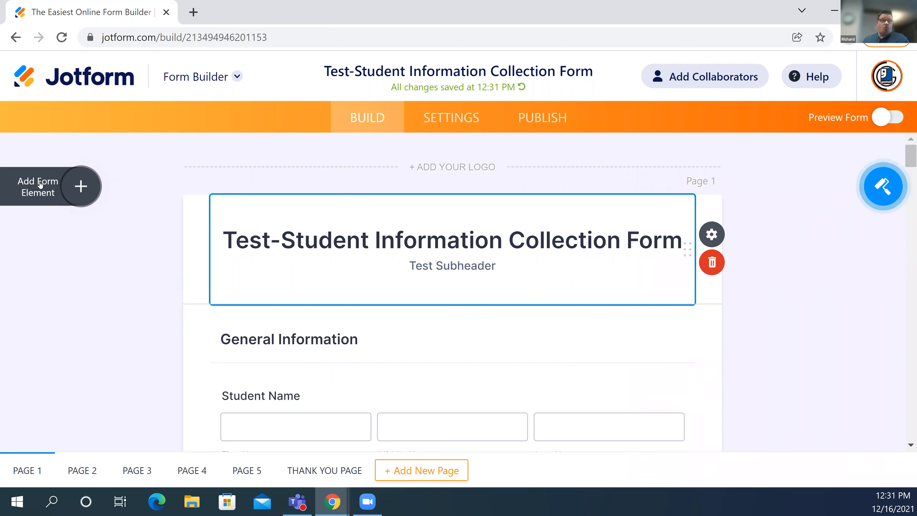
# - Open the Form Elements panel and scroll through the Basic field types
pyautogui.click(71, 186)
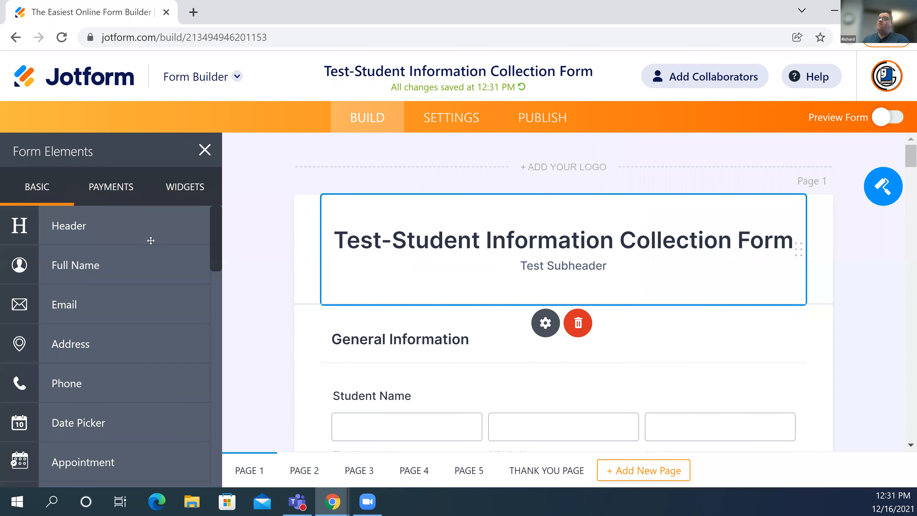
pyautogui.scroll(-15, 148, 242)
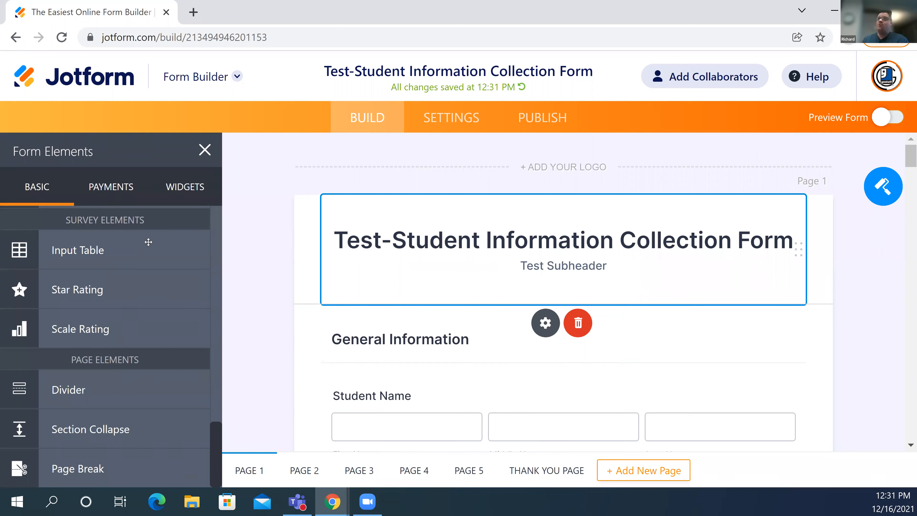
pyautogui.click(122, 196)
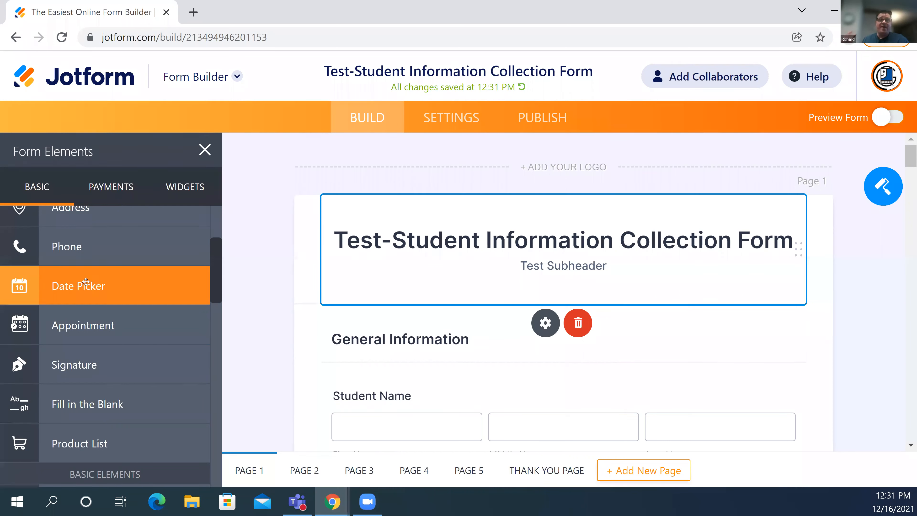
pyautogui.scroll(2, 86, 282)
pyautogui.scroll(-9, 86, 281)
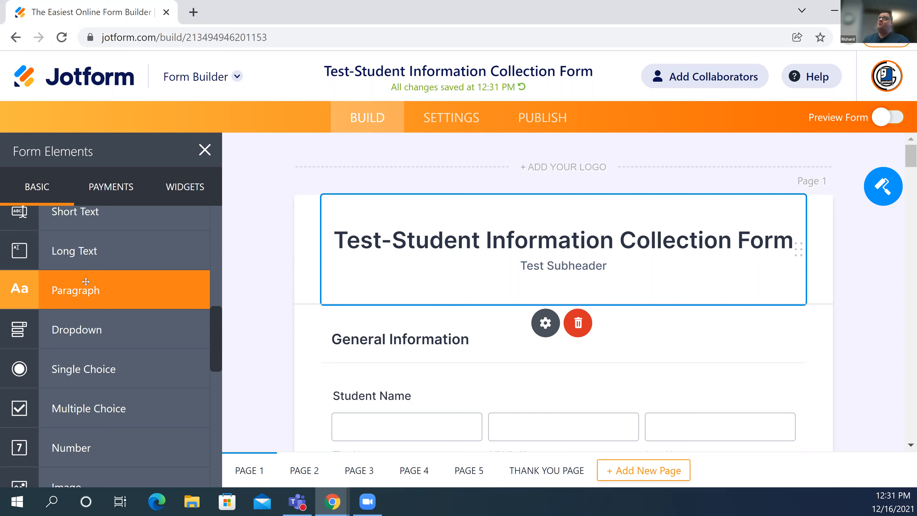
pyautogui.scroll(5, 75, 288)
pyautogui.scroll(3, 74, 275)
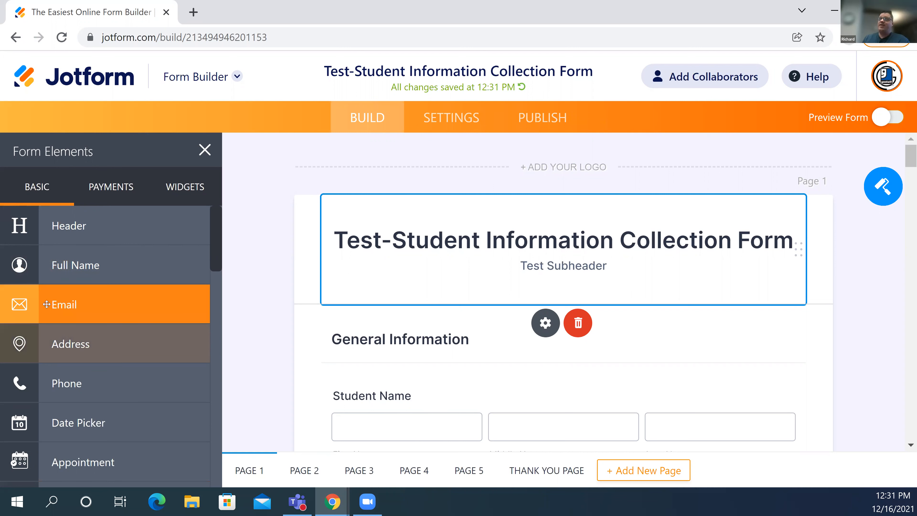
pyautogui.scroll(-2, 69, 347)
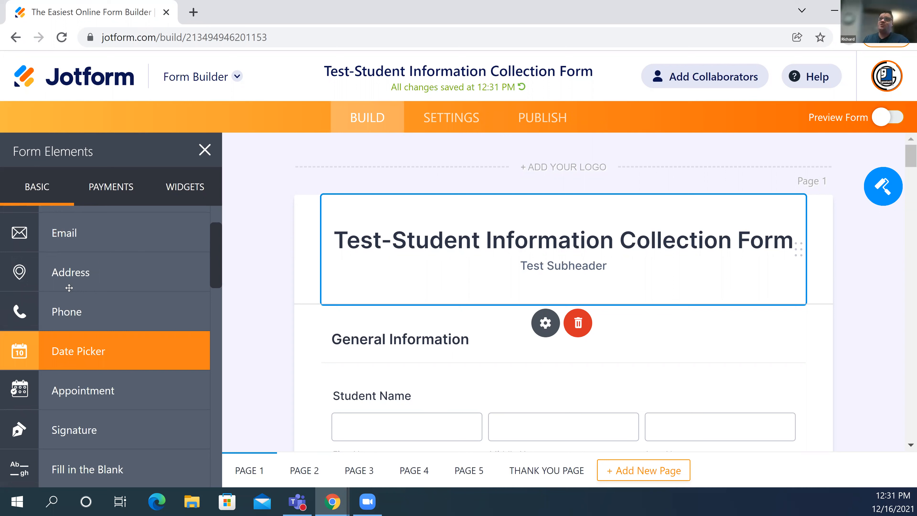
pyautogui.scroll(-4, 70, 288)
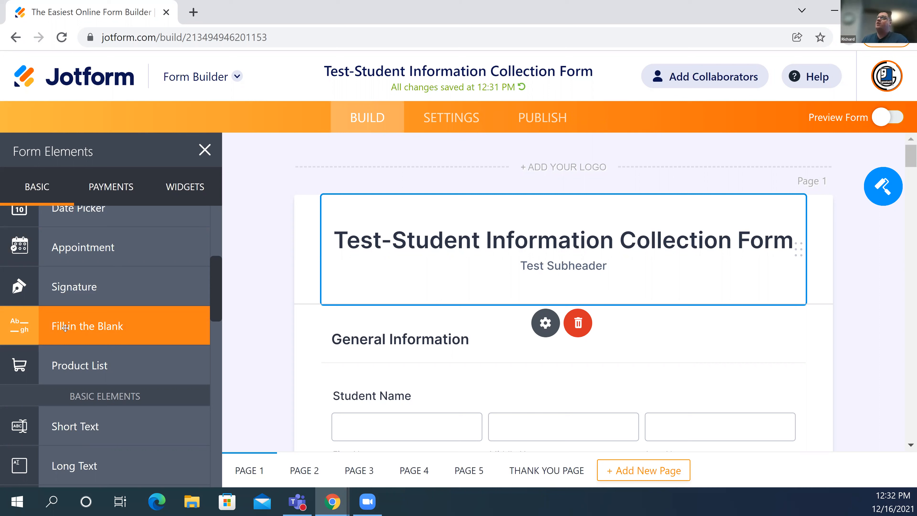
pyautogui.scroll(-2, 73, 340)
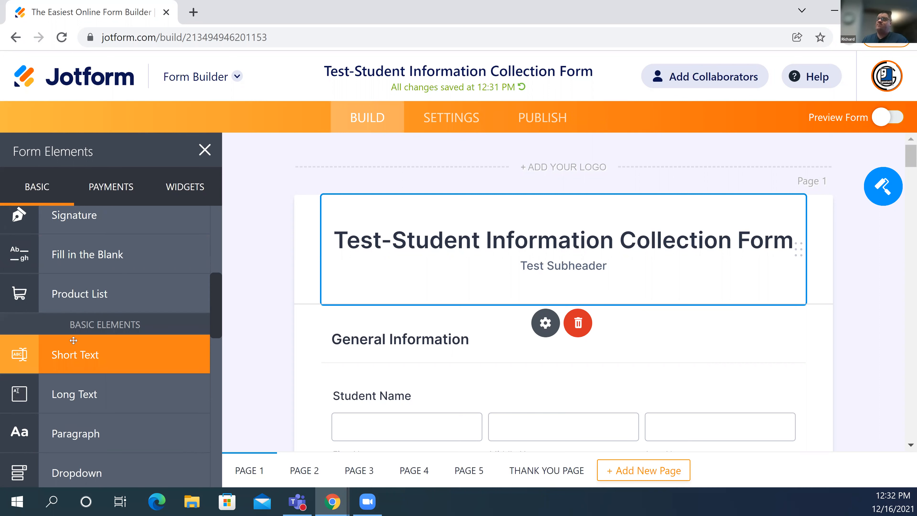
pyautogui.scroll(-2, 74, 341)
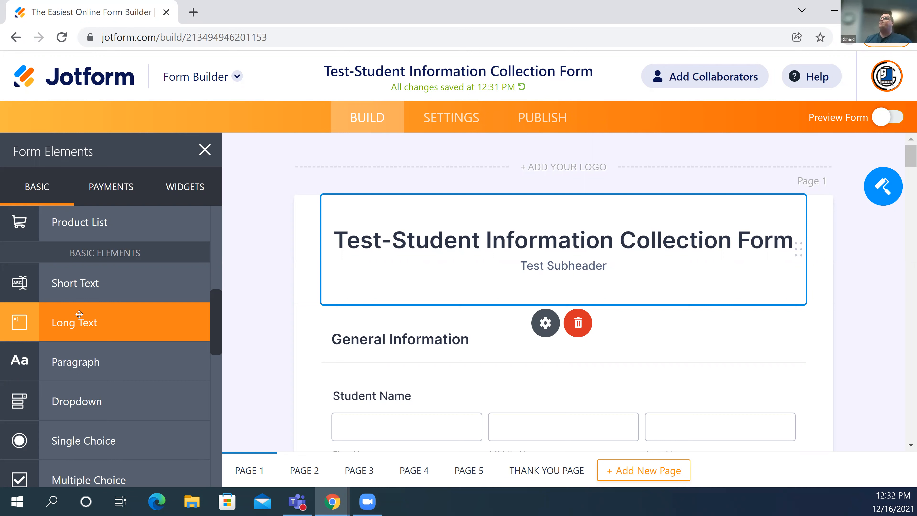
pyautogui.scroll(-2, 109, 342)
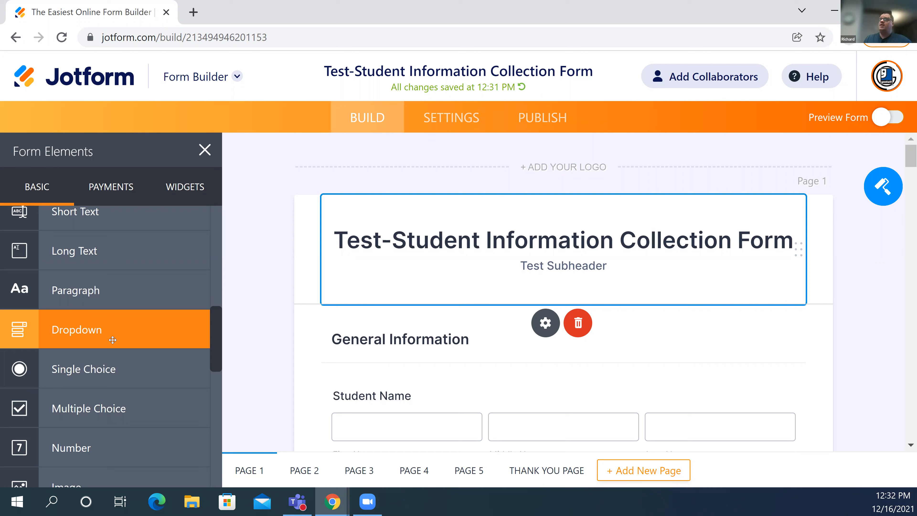
pyautogui.scroll(-2, 101, 325)
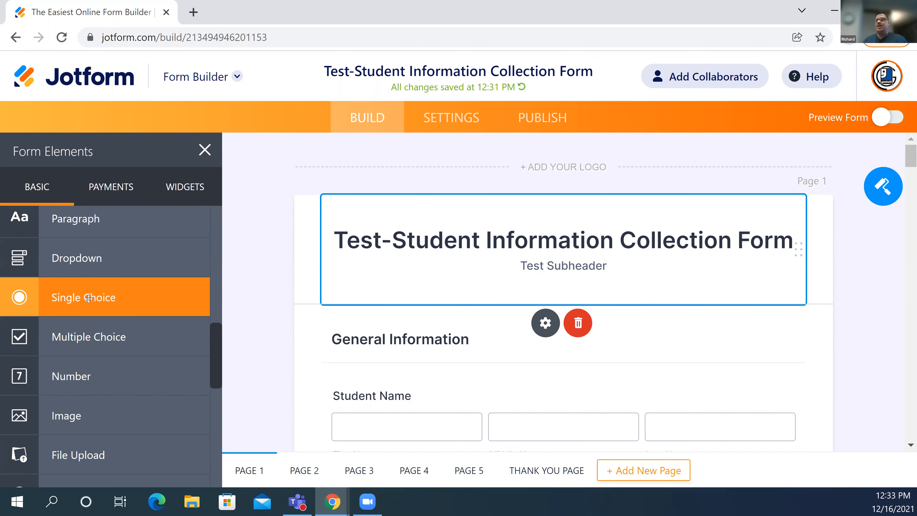
pyautogui.scroll(-2, 88, 299)
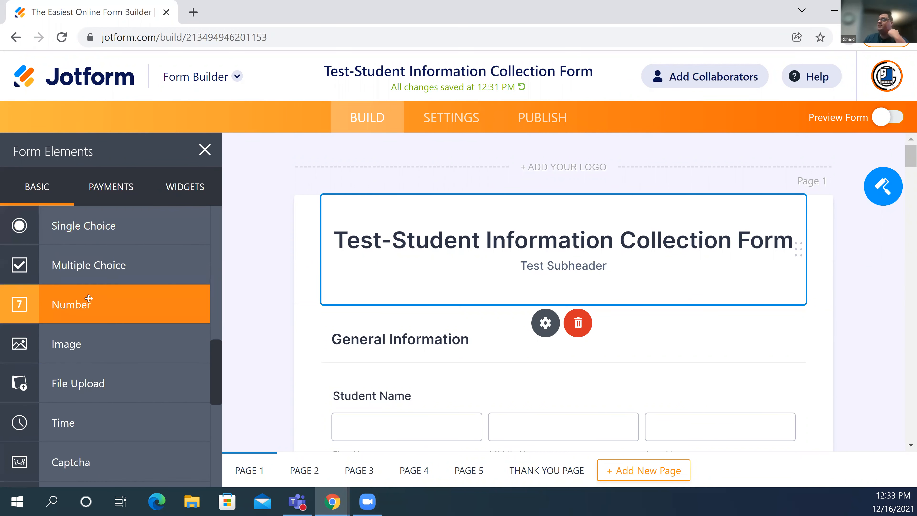
pyautogui.scroll(-2, 88, 298)
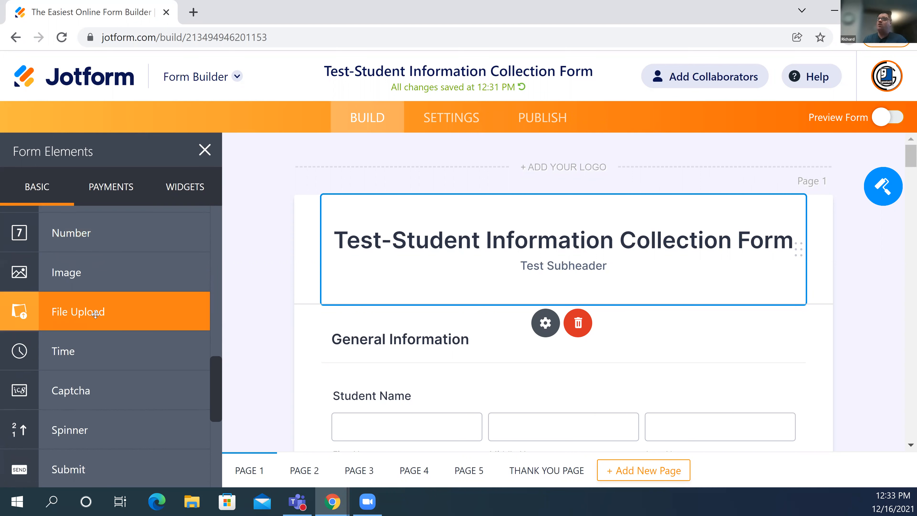
pyautogui.scroll(-4, 93, 351)
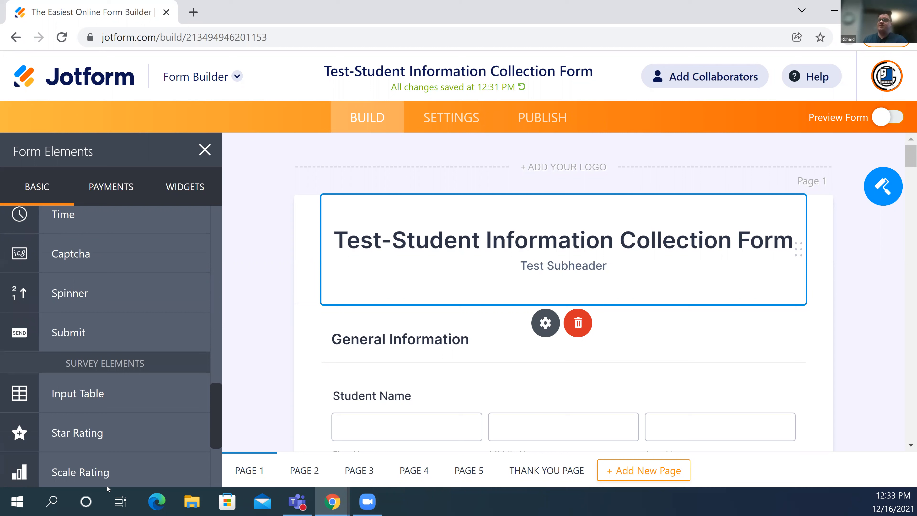
pyautogui.scroll(-1, 94, 426)
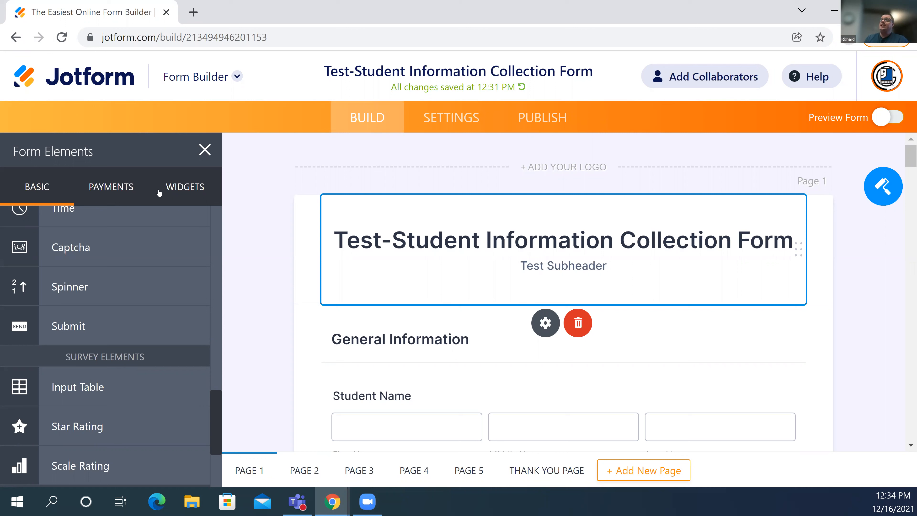
pyautogui.scroll(1, 114, 297)
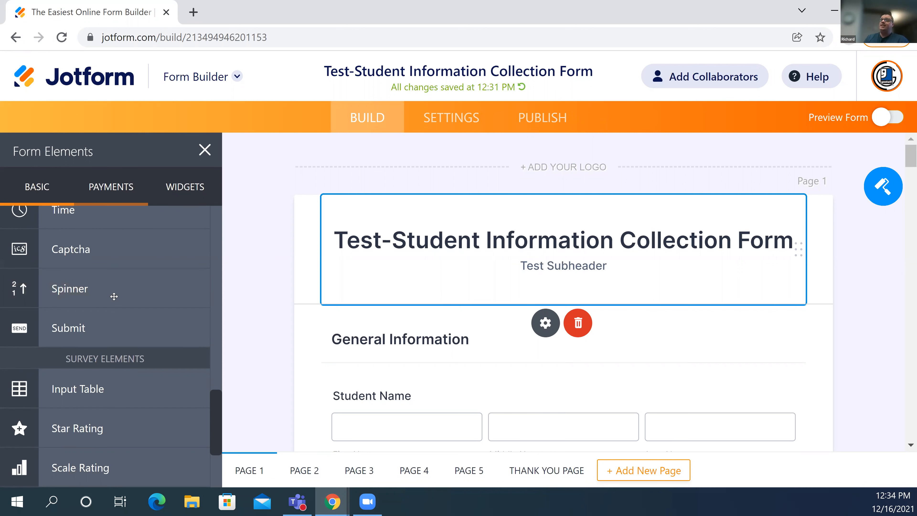
pyautogui.scroll(15, 114, 296)
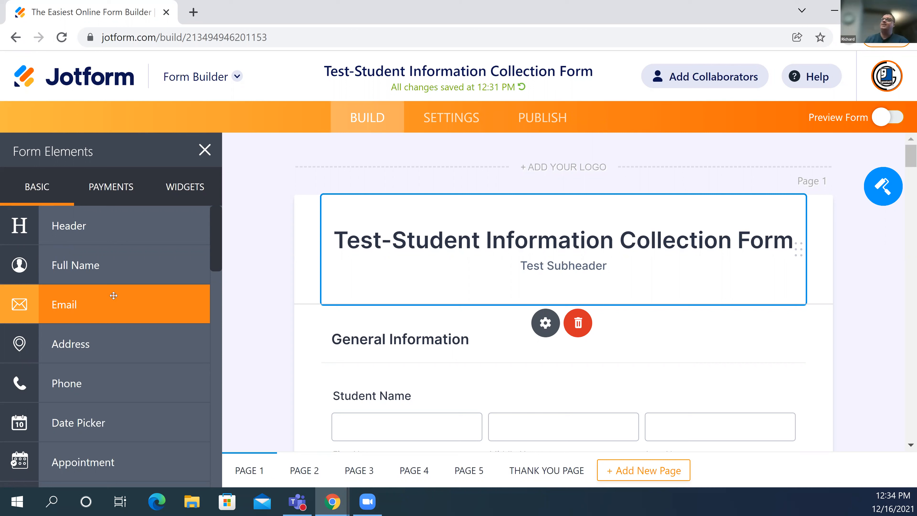
pyautogui.click(121, 192)
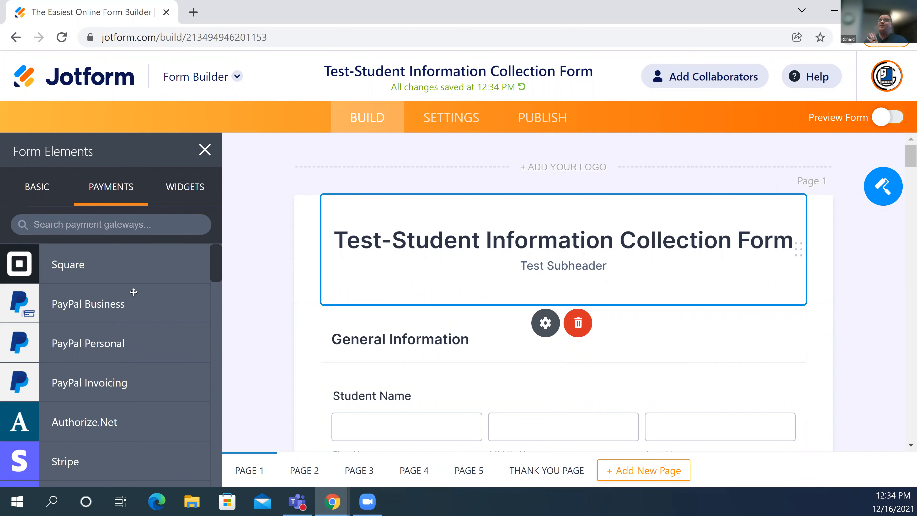
# - Scroll the payment gateways, then browse the Widgets tab and its search box
pyautogui.scroll(-2, 128, 294)
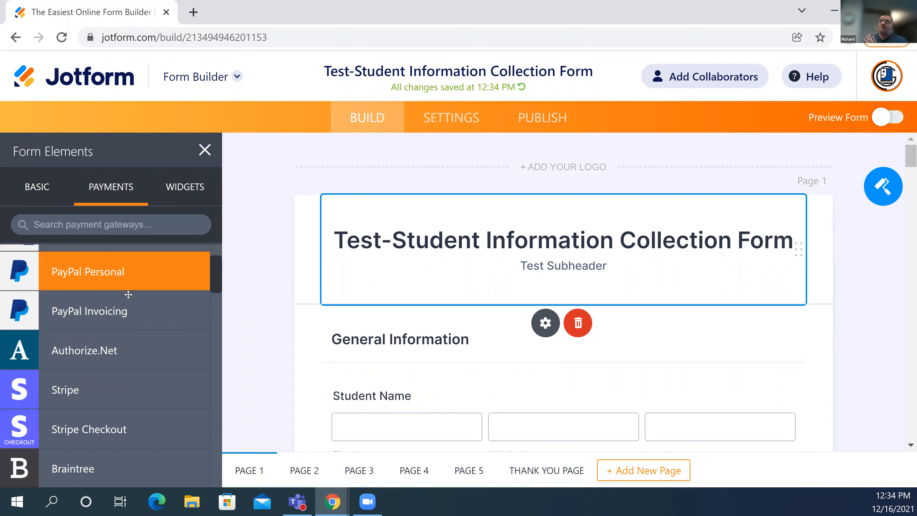
pyautogui.scroll(-6, 128, 294)
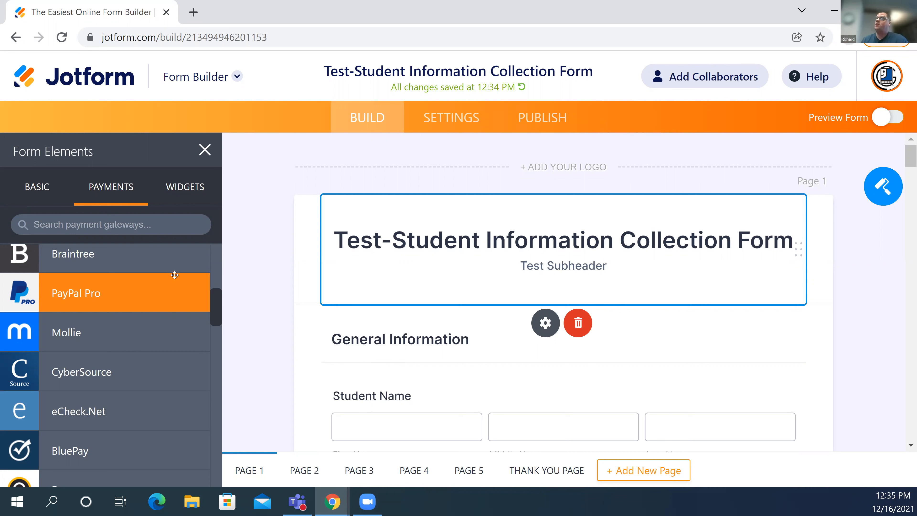
pyautogui.click(177, 187)
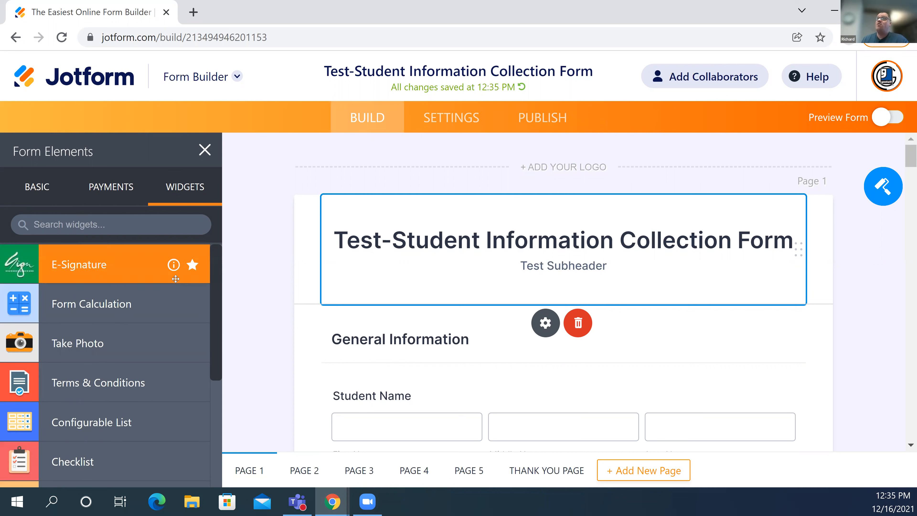
pyautogui.scroll(-10, 176, 279)
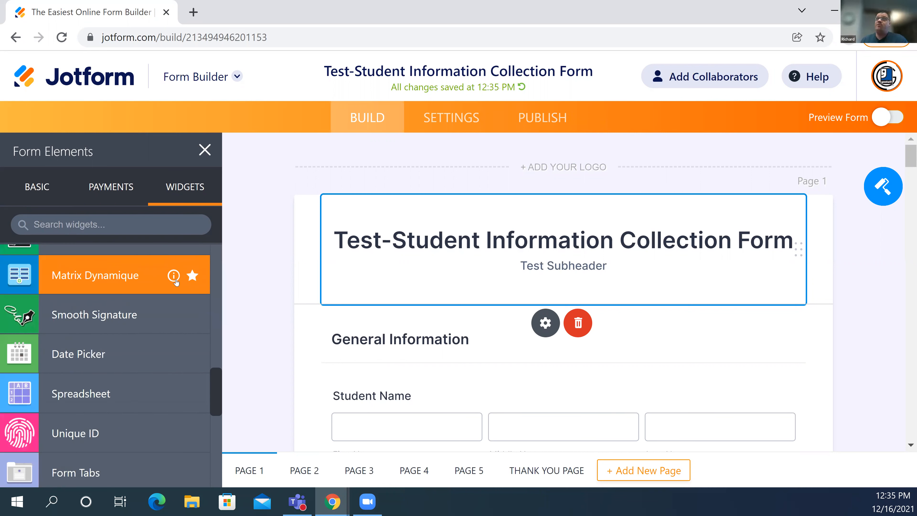
pyautogui.scroll(10, 176, 283)
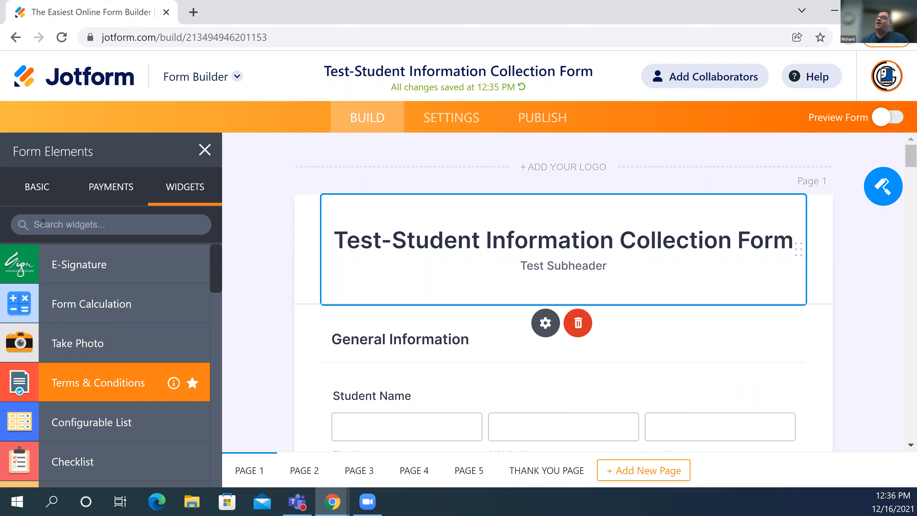
pyautogui.scroll(-2, 101, 253)
pyautogui.click(96, 225)
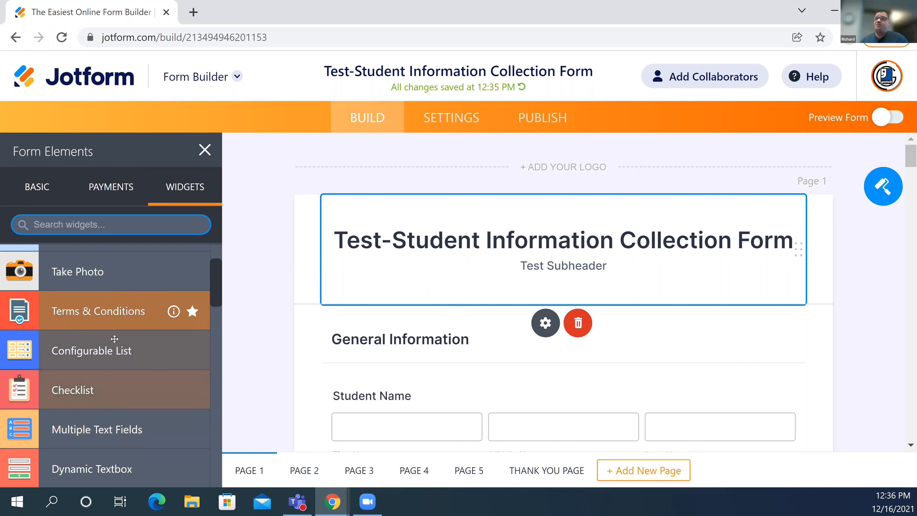
pyautogui.scroll(-4, 108, 362)
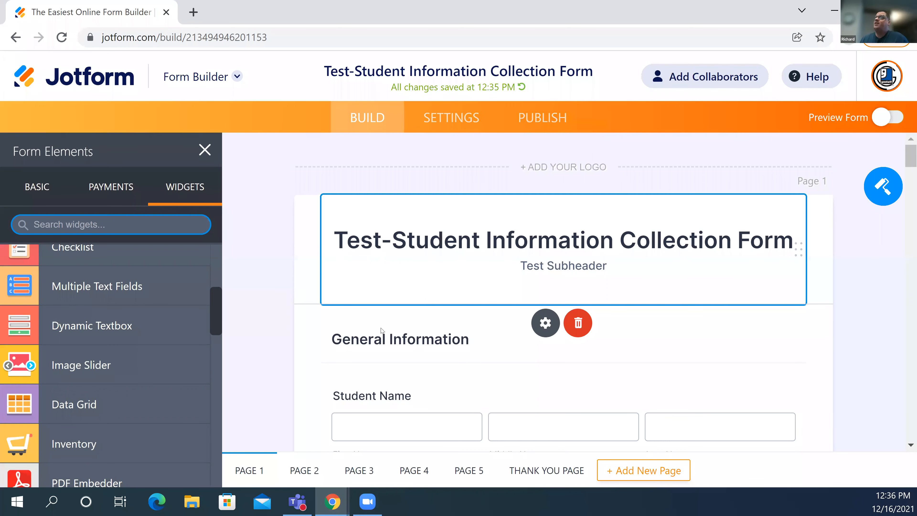
pyautogui.click(211, 141)
# - Close the Form Elements panel and drag Student Name above the General Information header
pyautogui.click(206, 151)
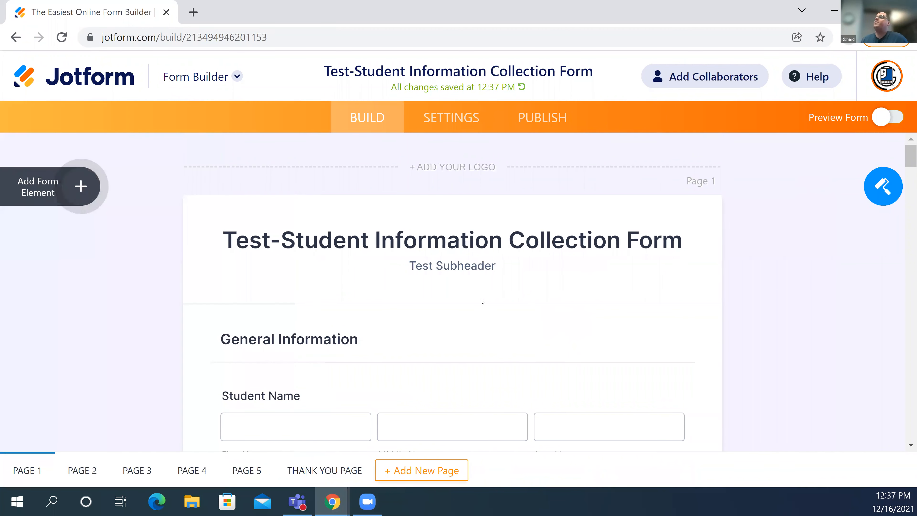
pyautogui.scroll(-5, 314, 221)
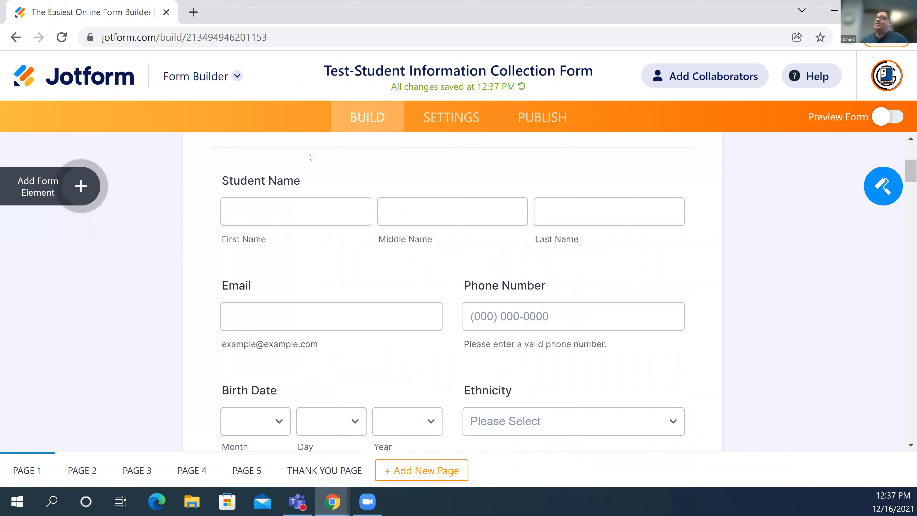
pyautogui.scroll(-1, 310, 157)
pyautogui.click(310, 153)
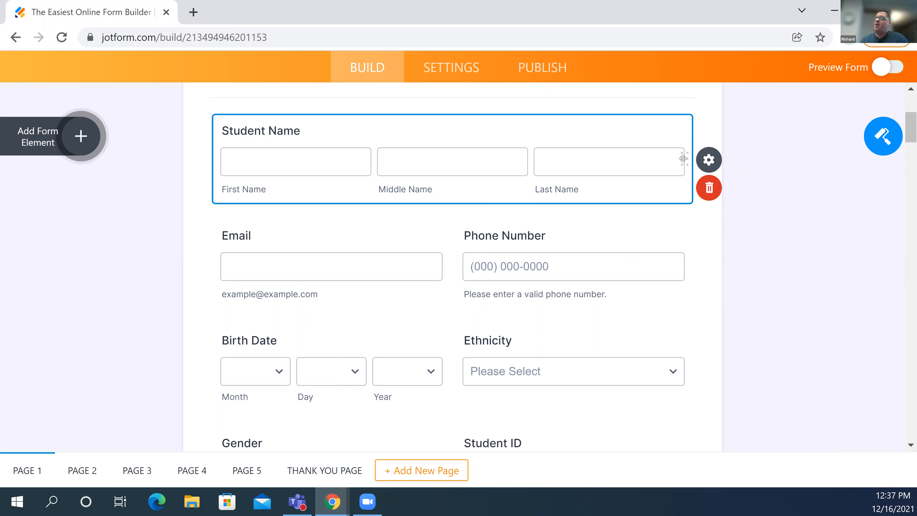
pyautogui.moveTo(686, 192); pyautogui.dragTo(676, 160)
pyautogui.moveTo(675, 220); pyautogui.dragTo(677, 288)
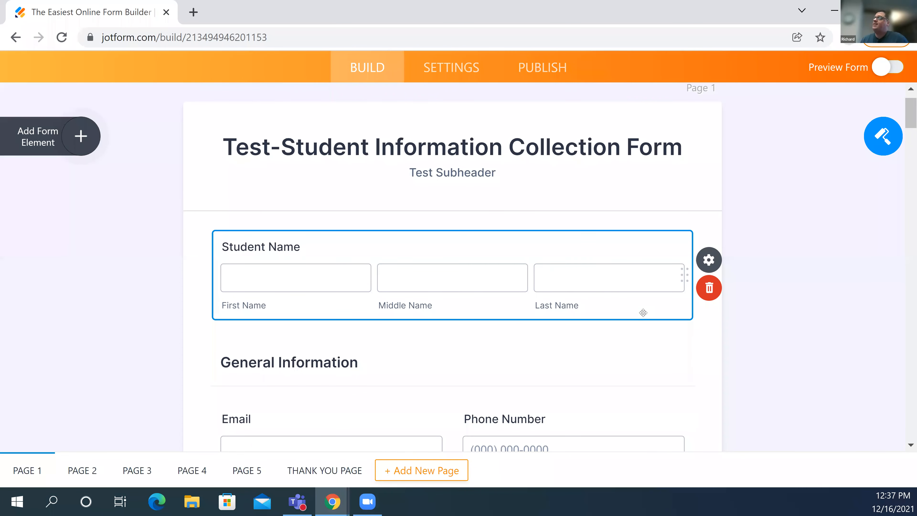
pyautogui.click(708, 258)
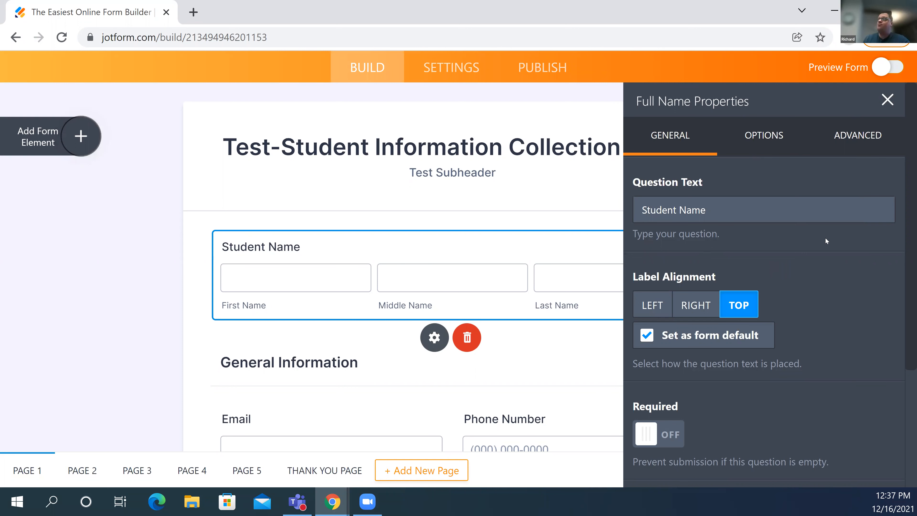
pyautogui.scroll(-2, 825, 241)
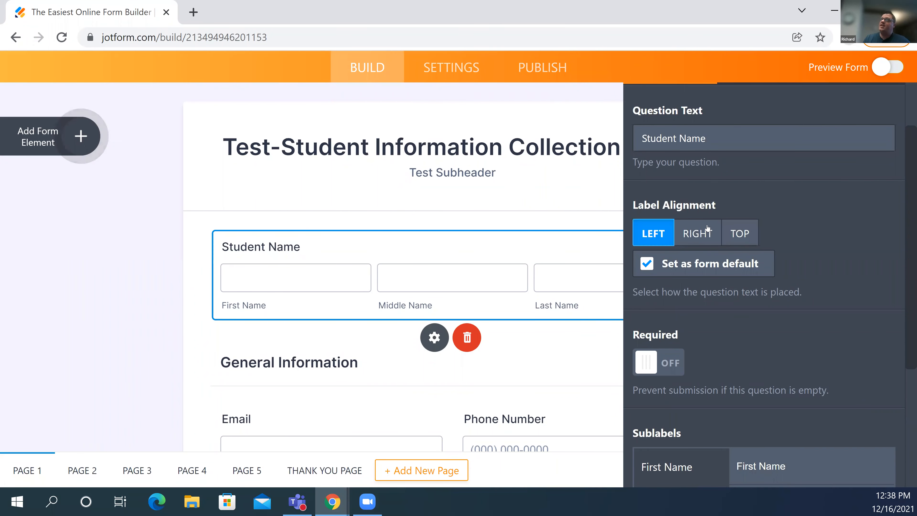
pyautogui.click(705, 232)
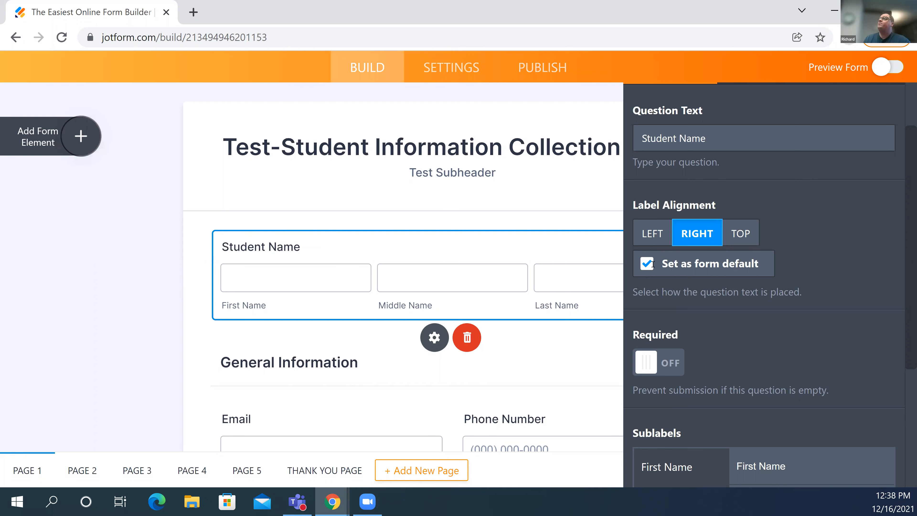
pyautogui.scroll(-2, 643, 271)
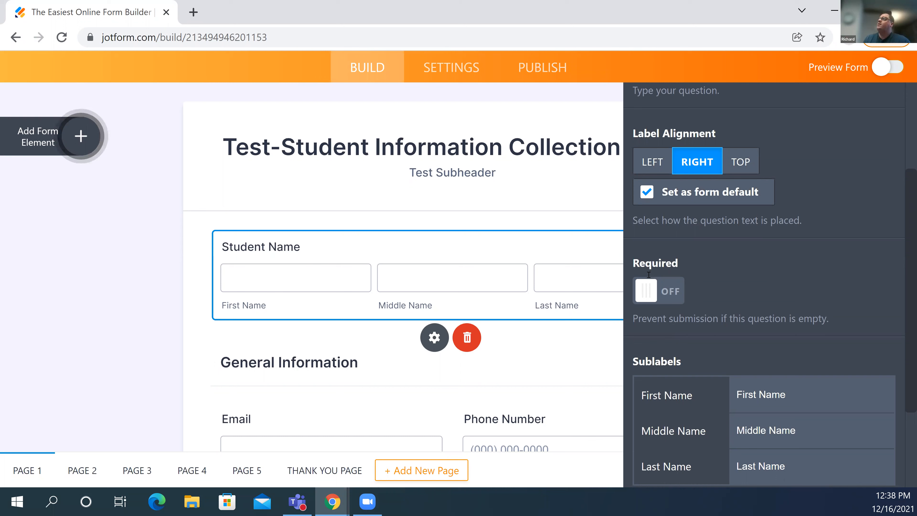
pyautogui.scroll(-3, 794, 262)
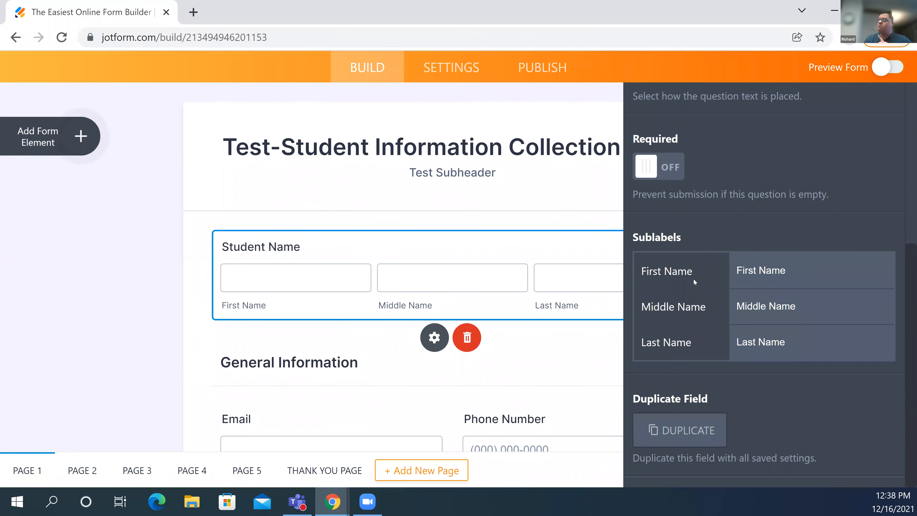
pyautogui.scroll(6, 766, 143)
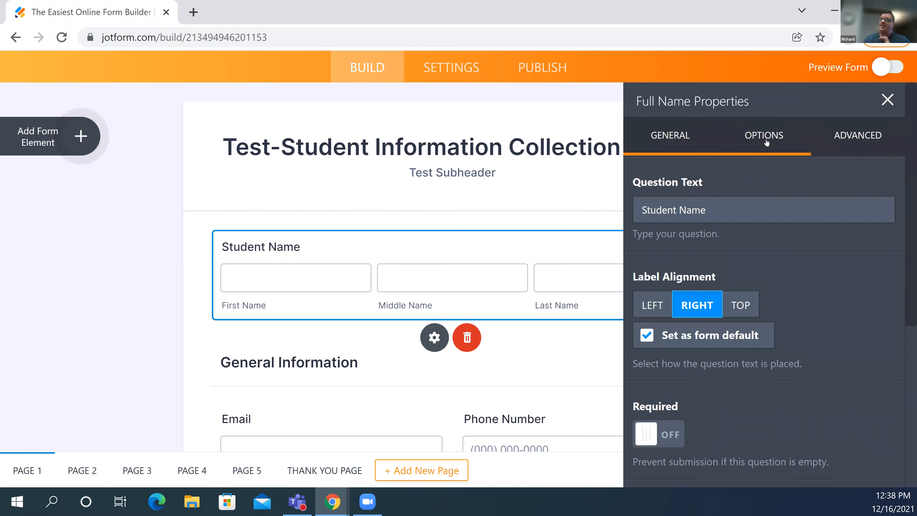
pyautogui.click(765, 136)
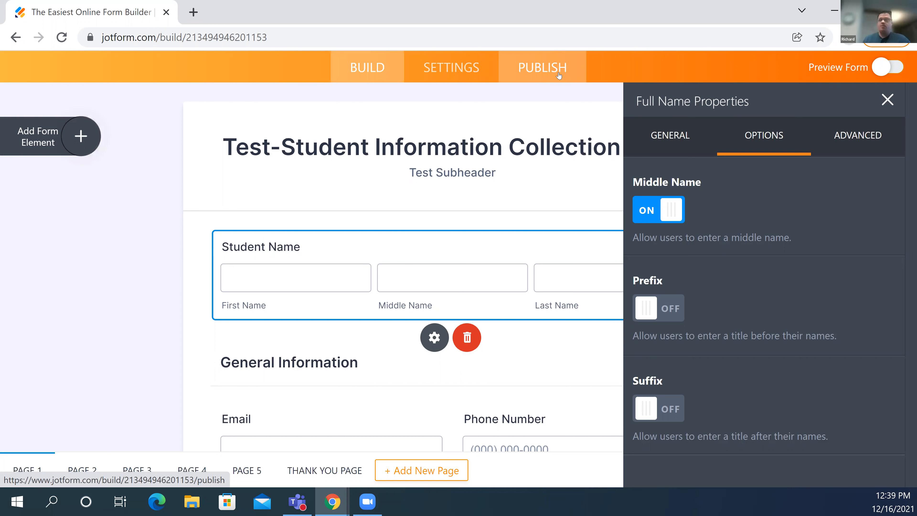
# - Open Student Name's Advanced settings and try the Middle Name placeholder, leaving it empty
pyautogui.click(877, 153)
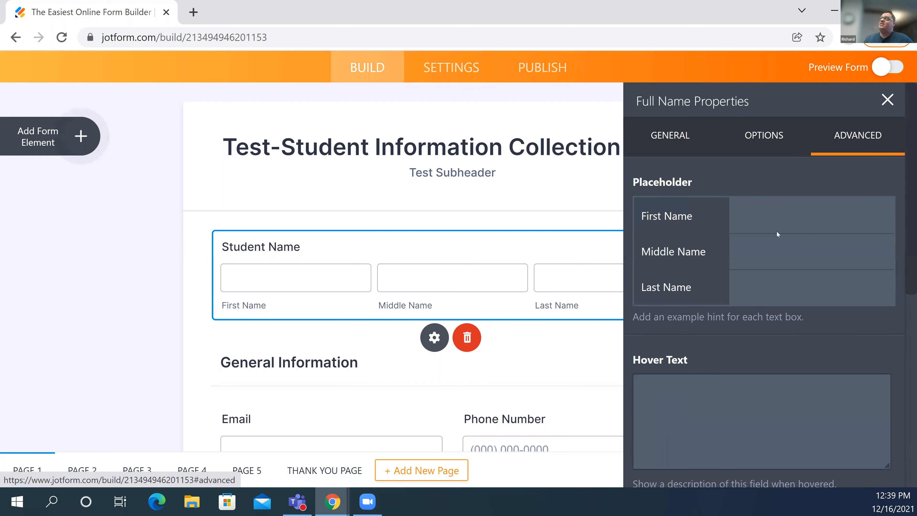
pyautogui.scroll(-5, 776, 246)
pyautogui.scroll(5, 776, 246)
pyautogui.click(777, 246)
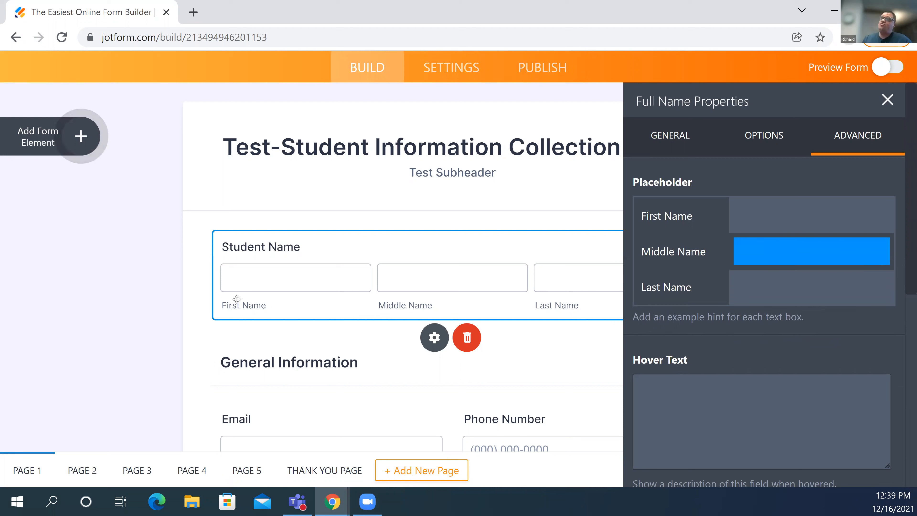
pyautogui.click(256, 318)
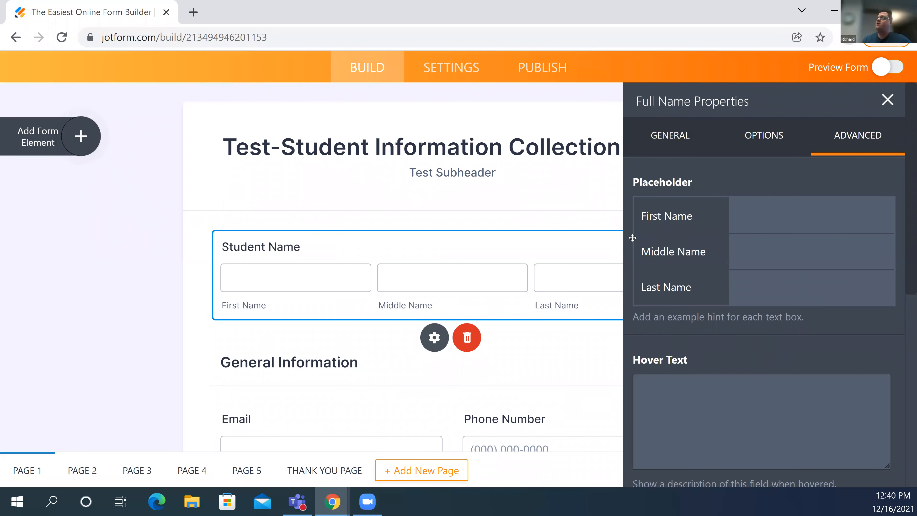
# - Set the Hover Text to 'Test hoovering option' and close Full Name Properties
pyautogui.click(662, 381)
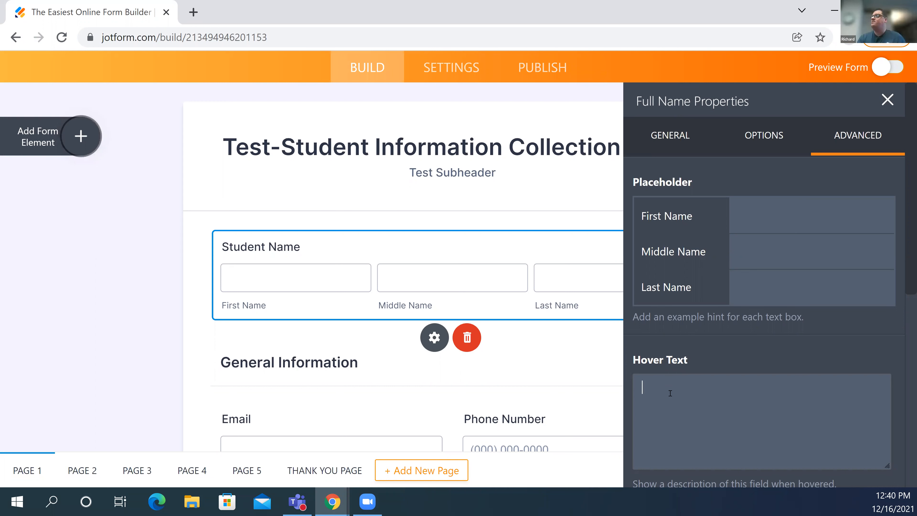
pyautogui.write('Test o')
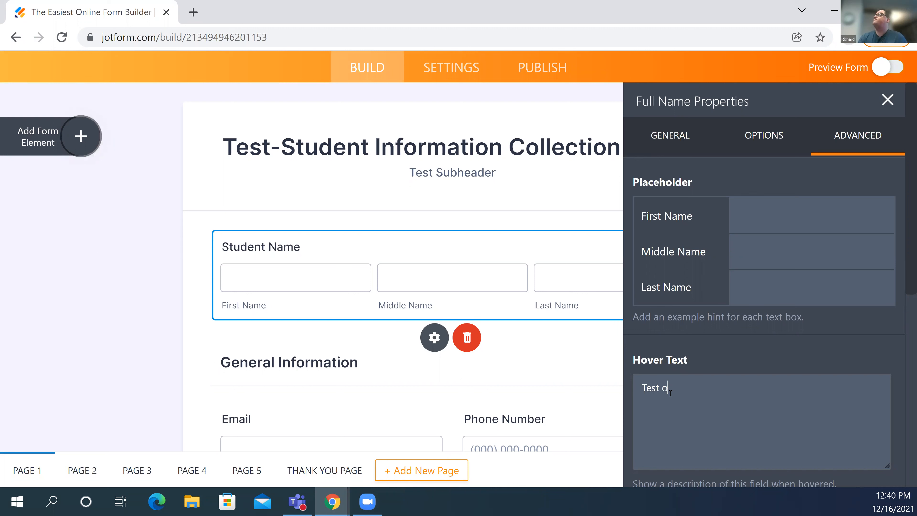
pyautogui.press('BackSpace')
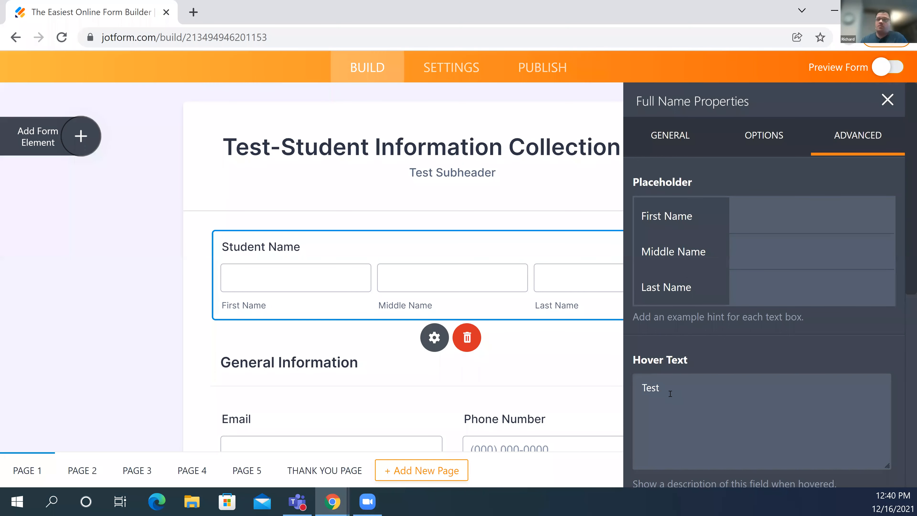
pyautogui.write('hoovering option')
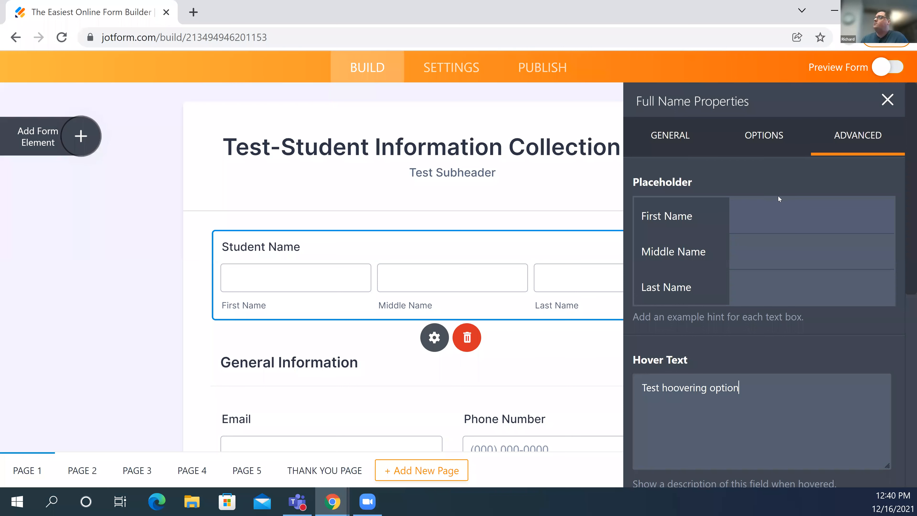
pyautogui.click(889, 102)
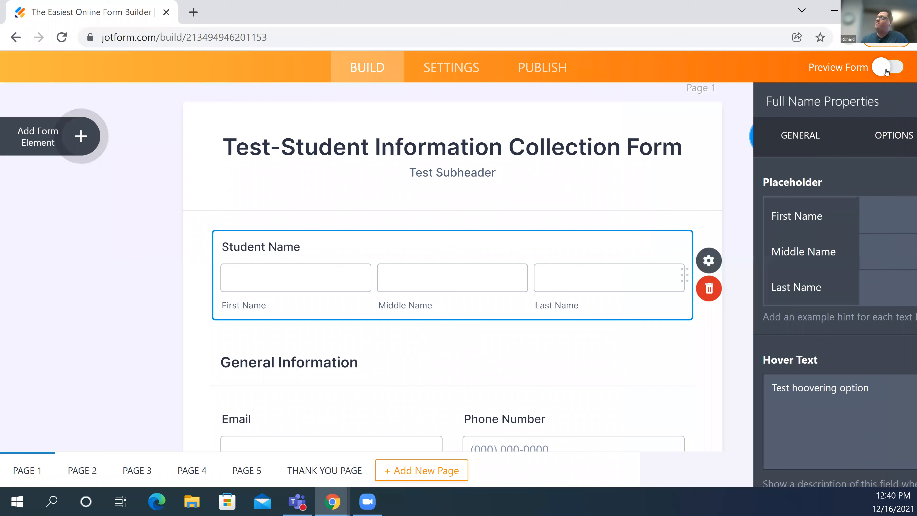
# - Preview the form to confirm Student Name shows the 'Test hoovering option' hover text, then exit preview
pyautogui.click(887, 71)
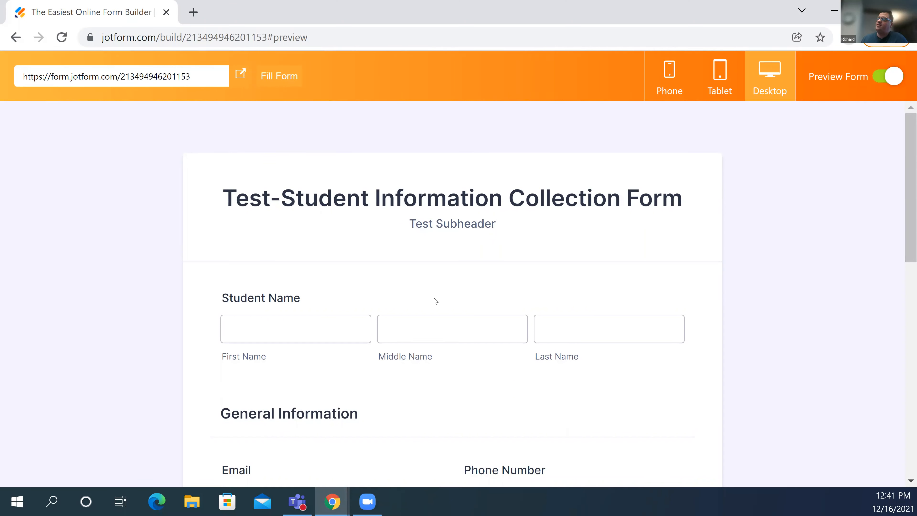
pyautogui.moveTo(434, 307)
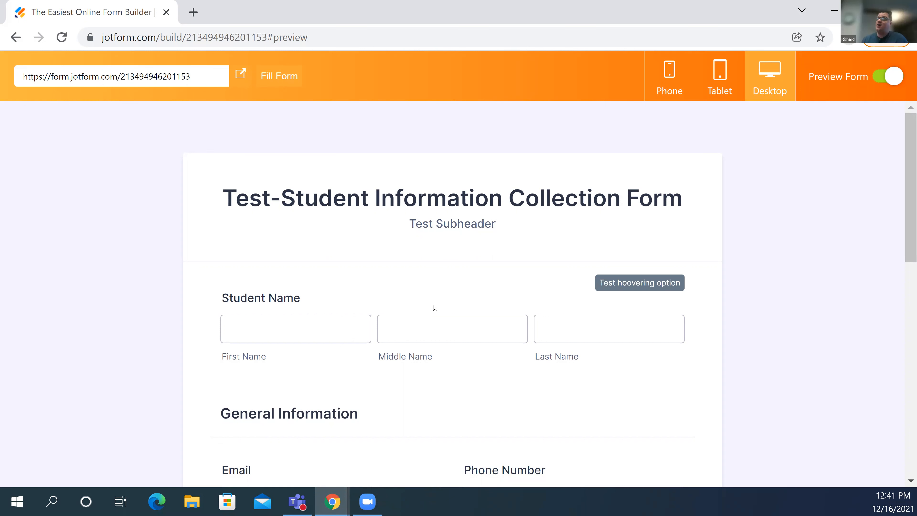
pyautogui.click(408, 292)
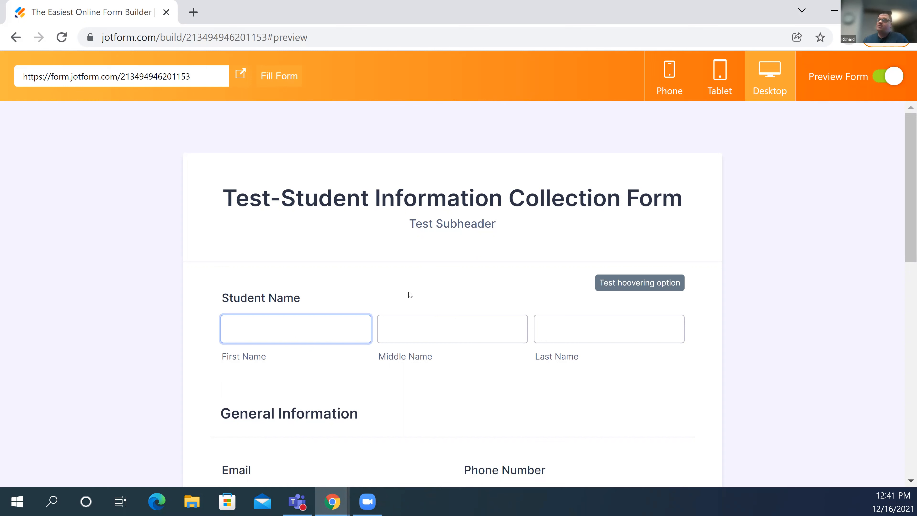
pyautogui.click(425, 282)
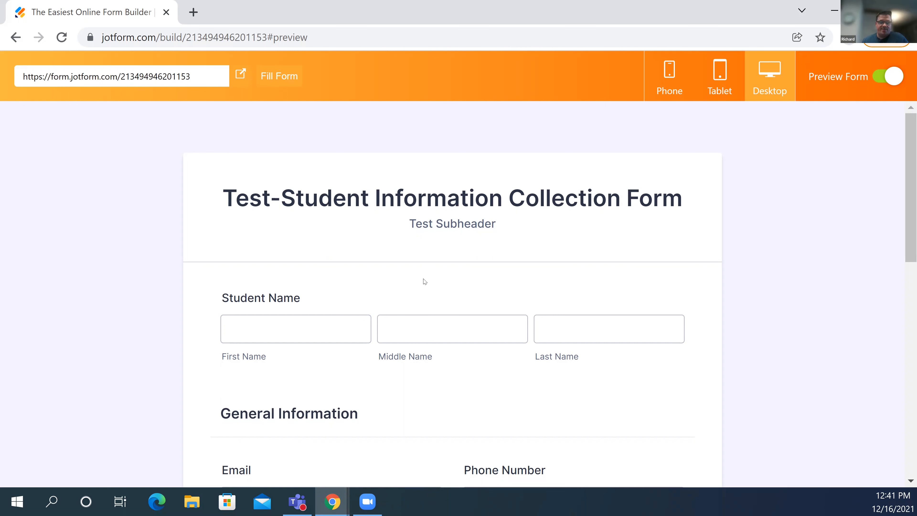
pyautogui.click(884, 79)
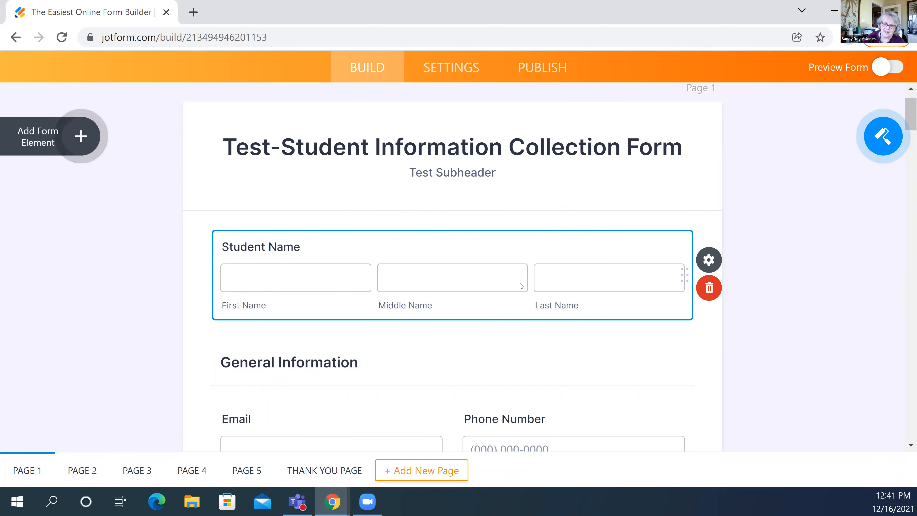
# - Scroll down the form and select the Phone Number field to show its properties
pyautogui.scroll(-1, 520, 283)
pyautogui.scroll(-1, 521, 286)
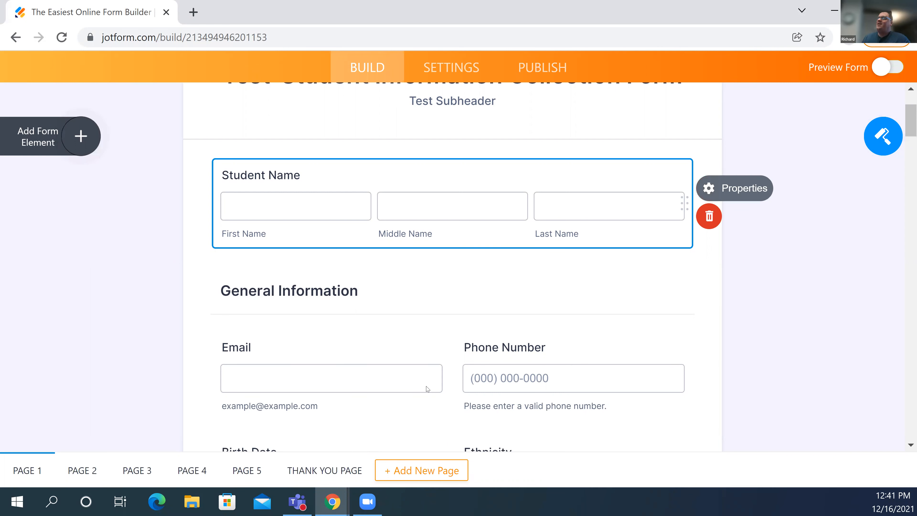
pyautogui.scroll(-2, 532, 294)
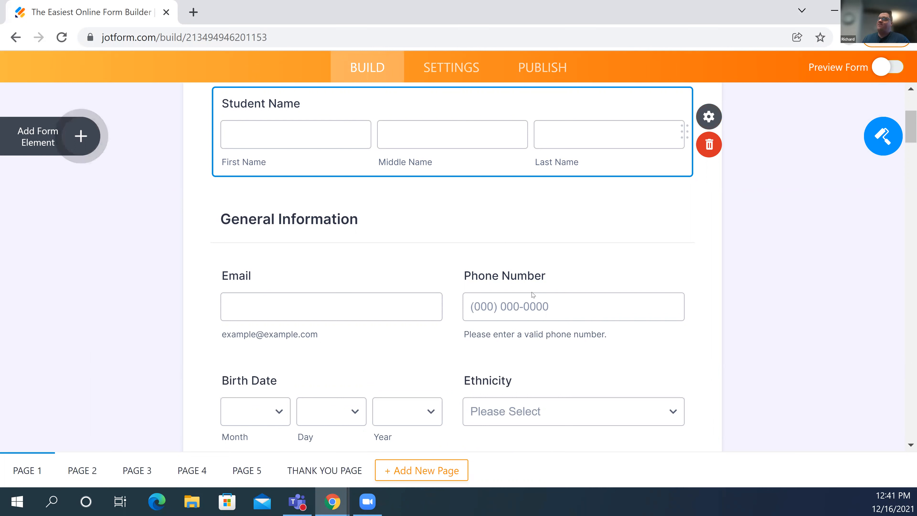
pyautogui.click(532, 293)
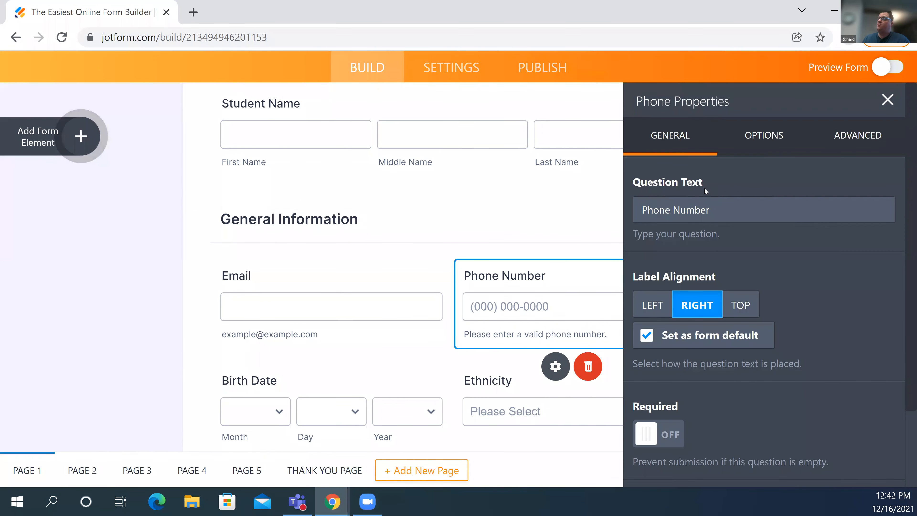
pyautogui.scroll(-3, 705, 189)
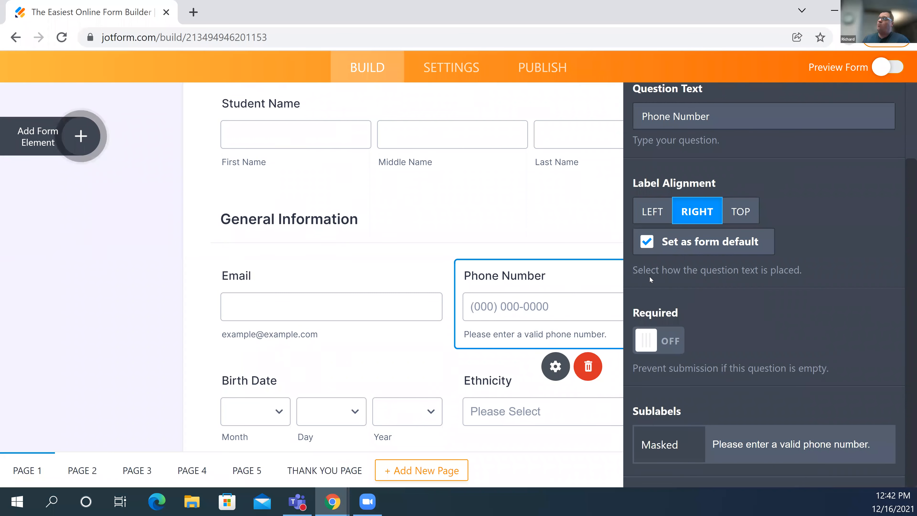
pyautogui.scroll(3, 650, 277)
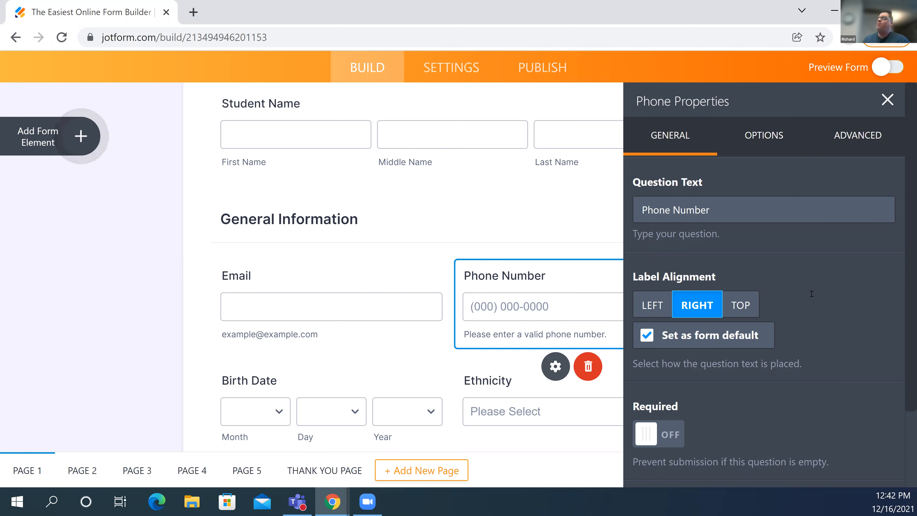
pyautogui.scroll(-2, 635, 353)
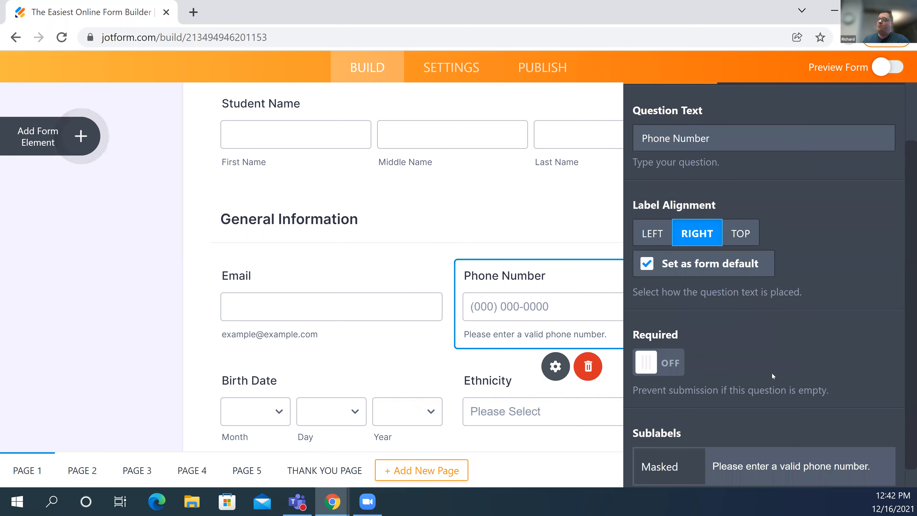
pyautogui.scroll(-1, 647, 432)
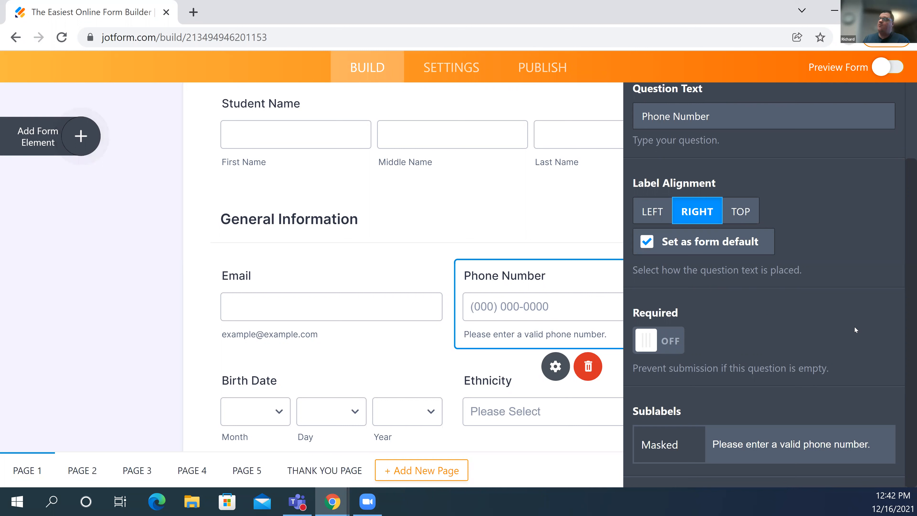
pyautogui.scroll(3, 763, 159)
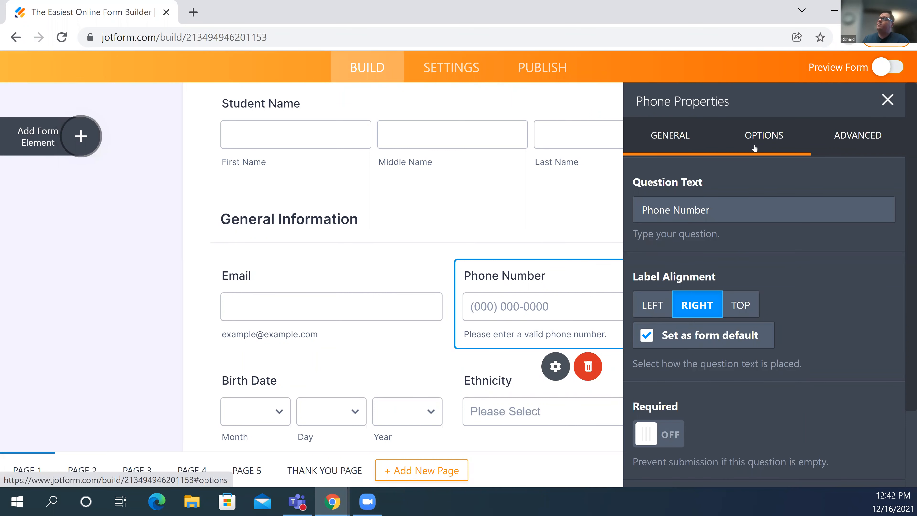
pyautogui.click(755, 148)
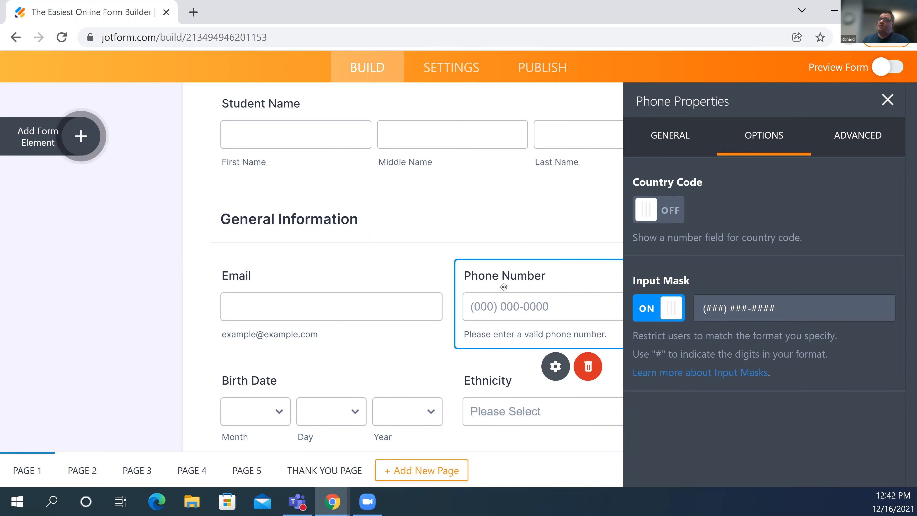
# - Turn on Country Code for Phone Number, keeping the (###) ###-#### mask, and view its Advanced settings
pyautogui.click(664, 316)
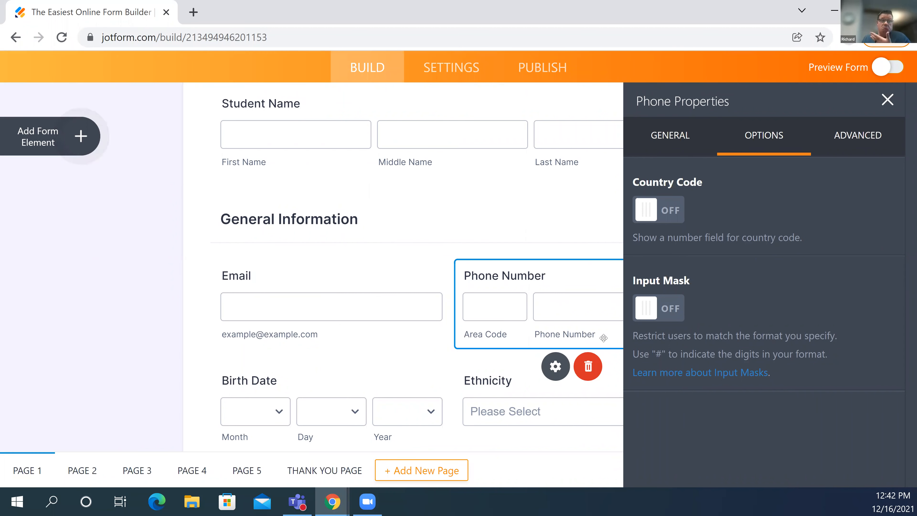
pyautogui.click(648, 316)
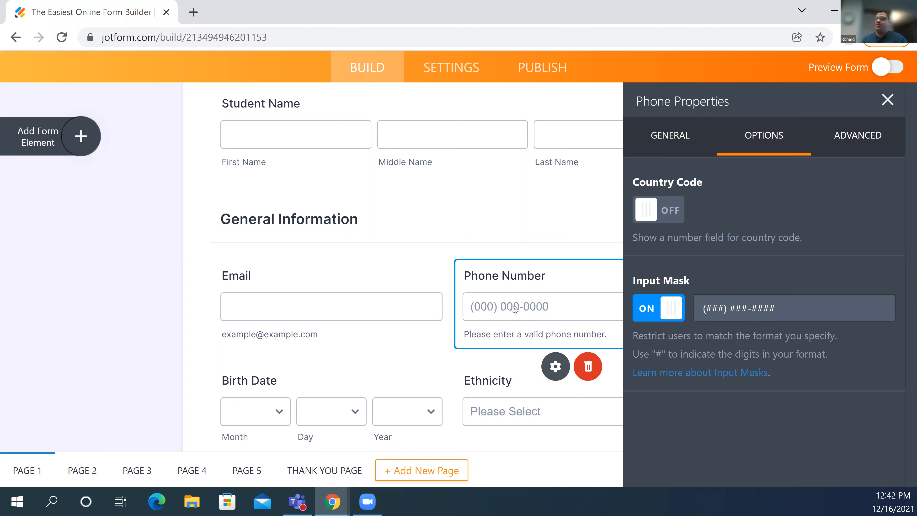
pyautogui.click(661, 206)
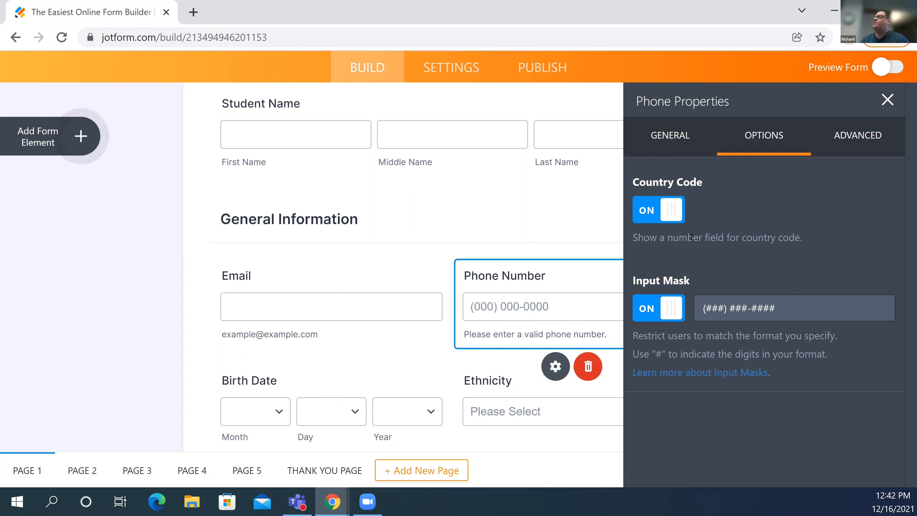
pyautogui.click(648, 214)
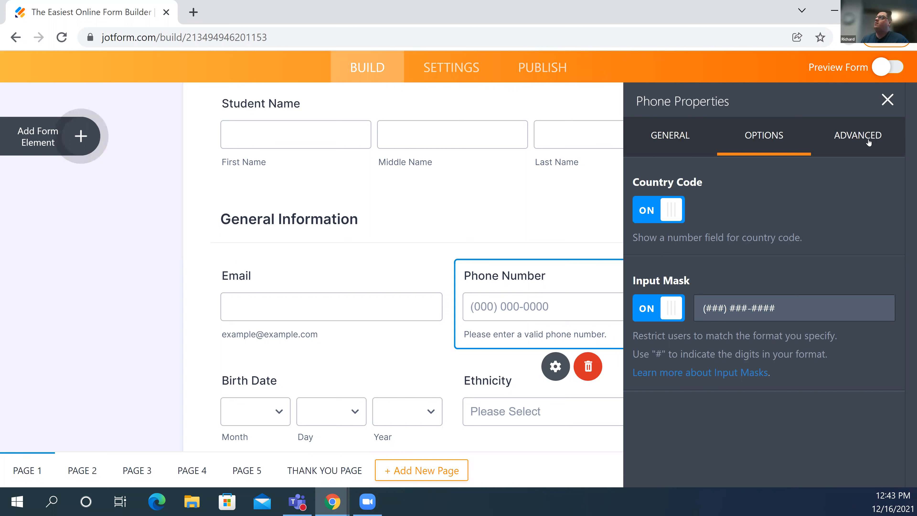
pyautogui.click(874, 137)
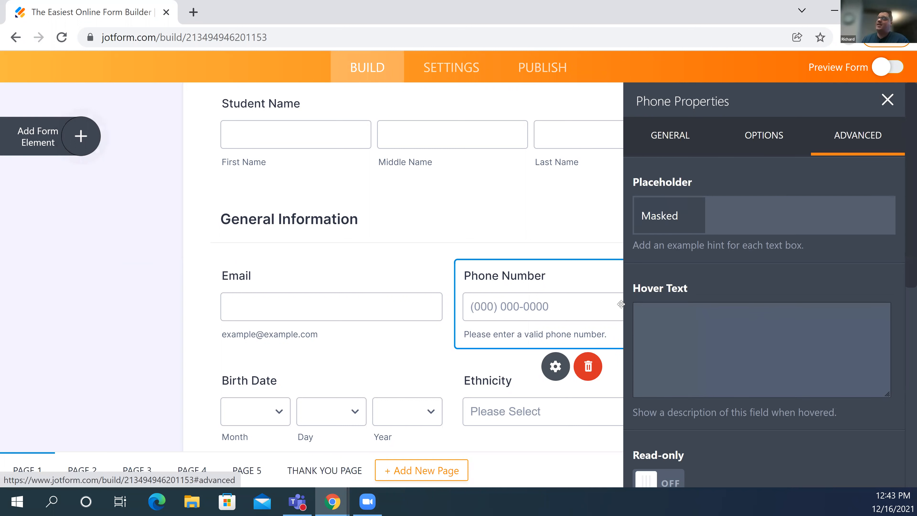
pyautogui.scroll(-1, 714, 317)
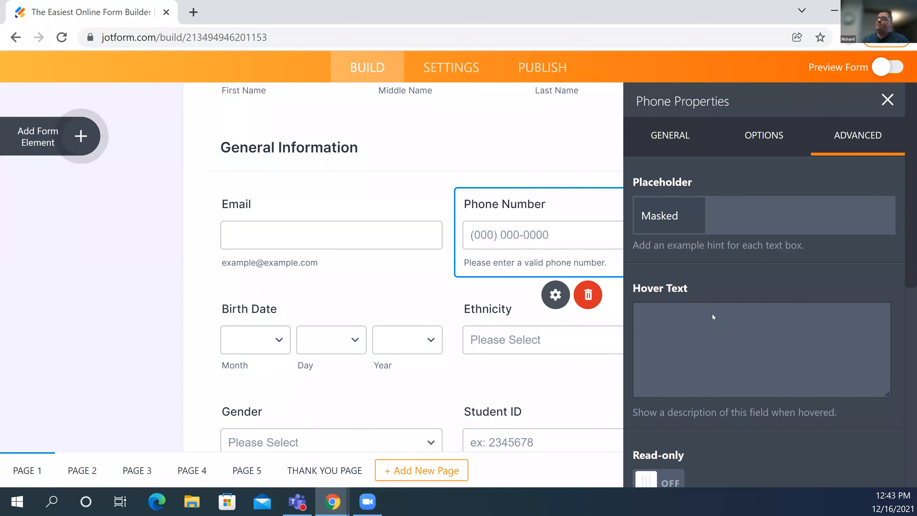
pyautogui.scroll(-5, 713, 317)
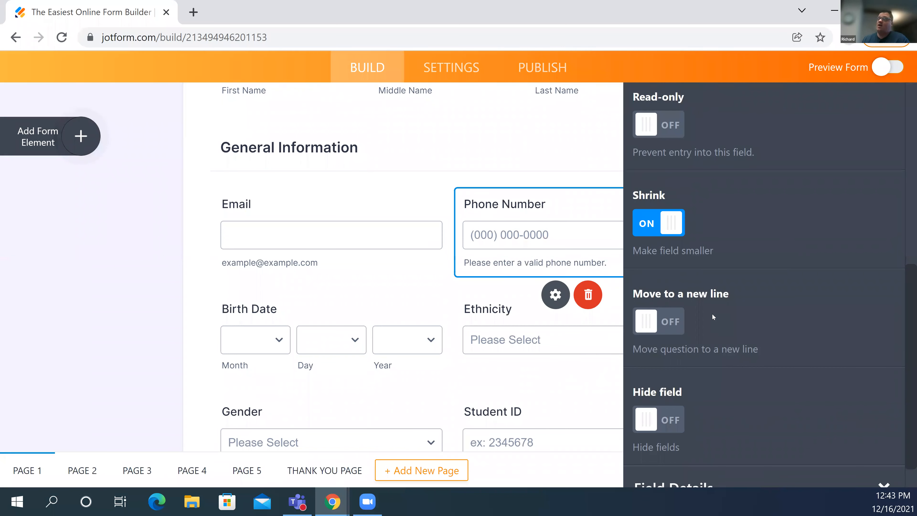
pyautogui.scroll(2, 713, 316)
pyautogui.scroll(2, 712, 314)
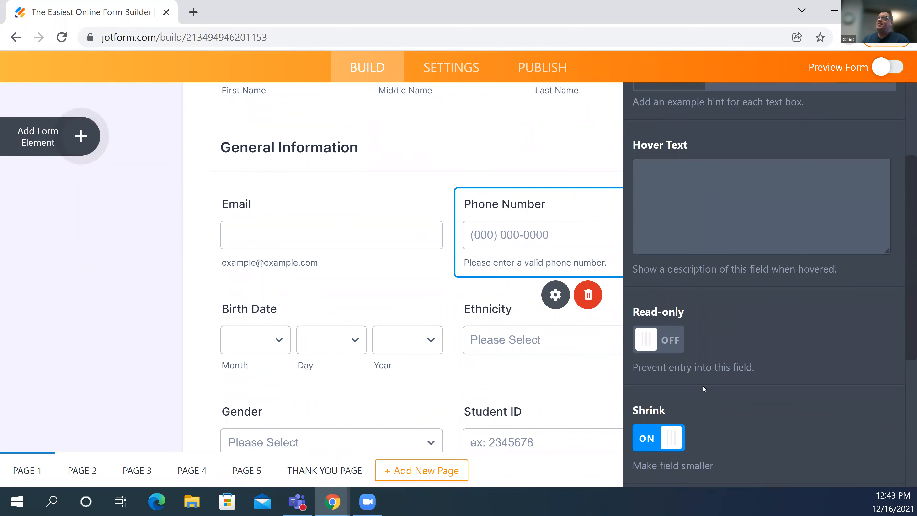
pyautogui.scroll(-1, 661, 345)
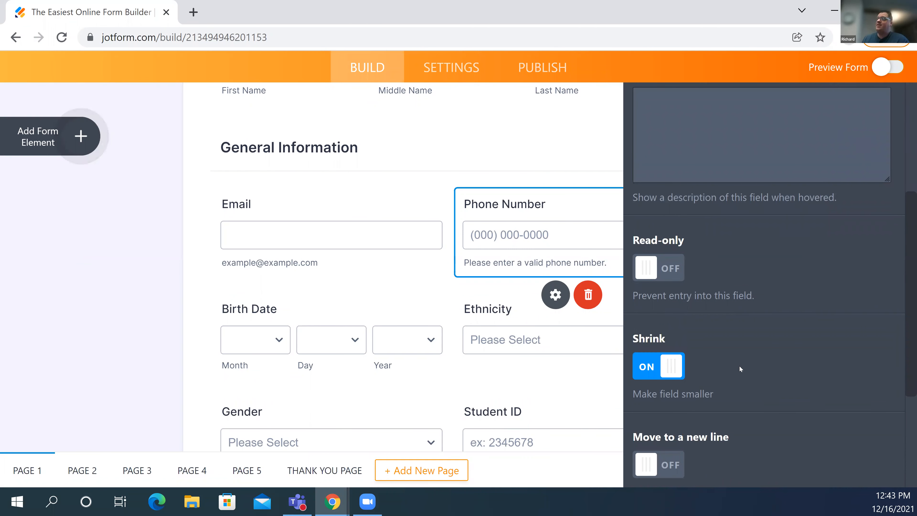
pyautogui.scroll(1, 740, 366)
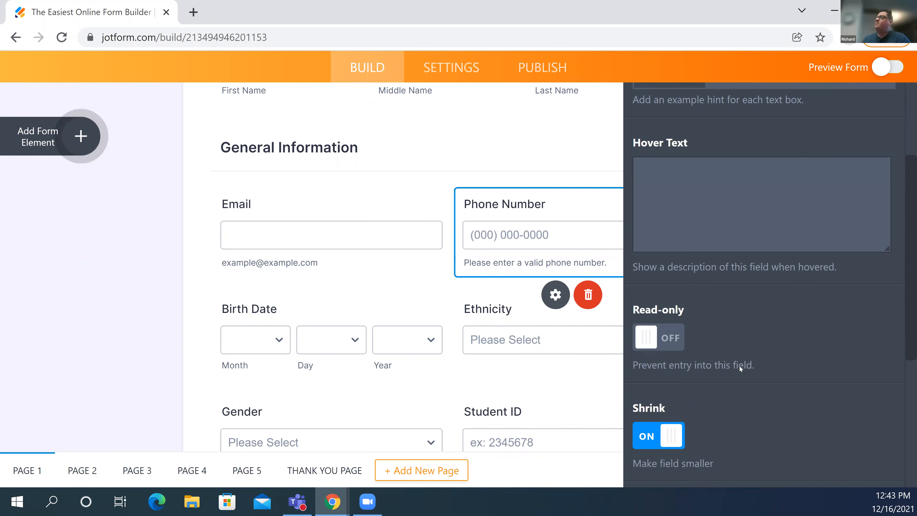
pyautogui.scroll(-2, 740, 367)
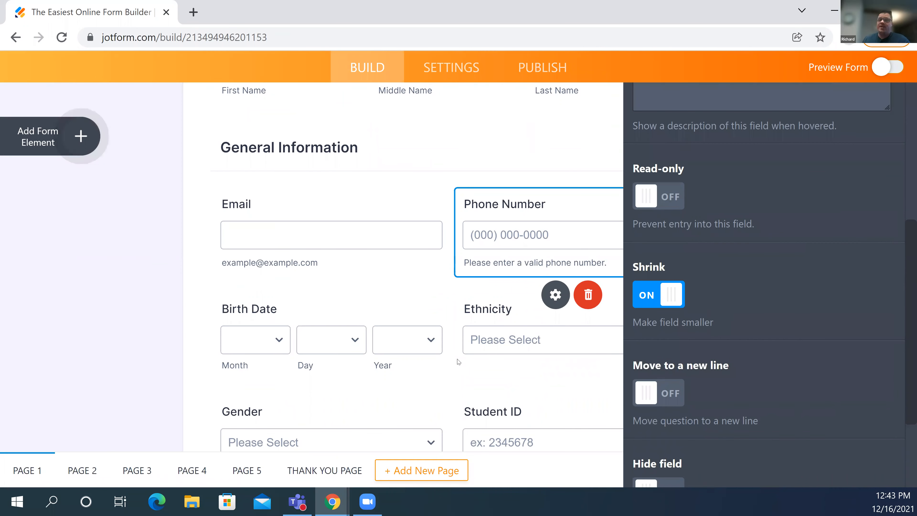
pyautogui.scroll(-1, 709, 276)
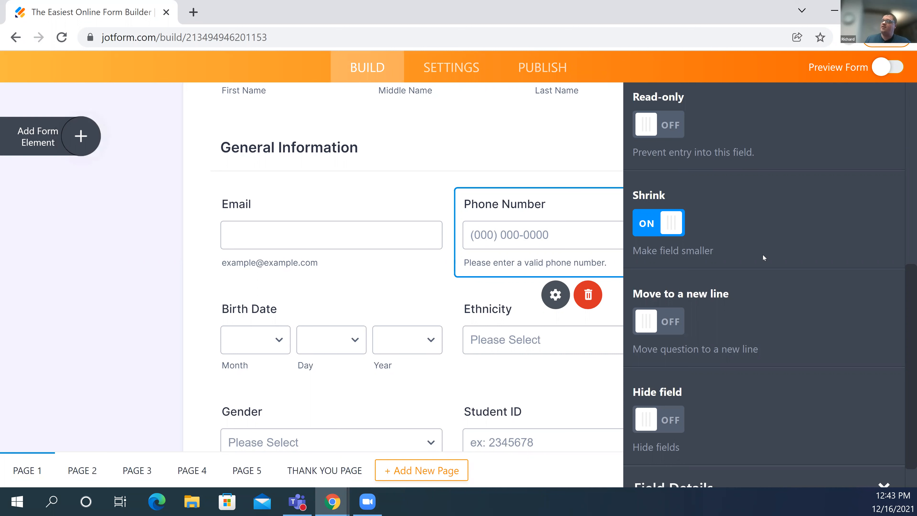
pyautogui.hotkey('ctrl', 'z')
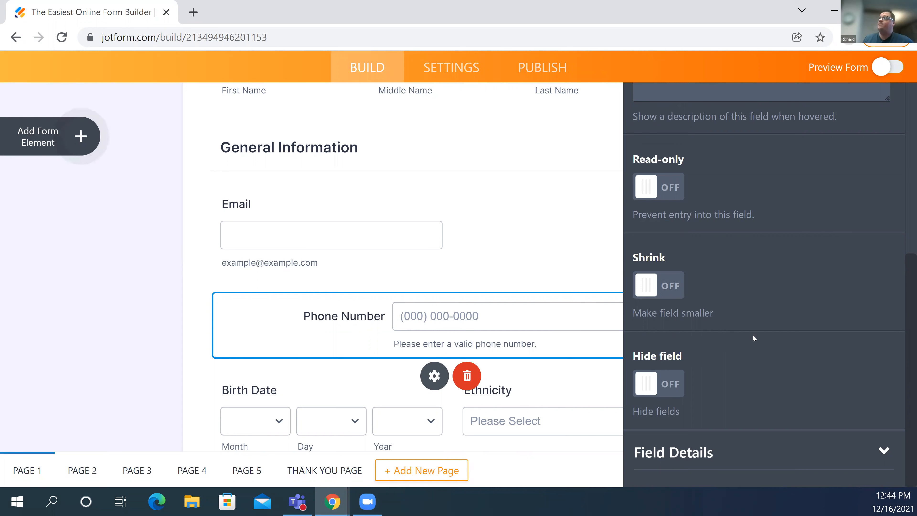
# - Expand Phone Number's Field Details to see unique name phoneNumber and field ID #input_181_full
pyautogui.click(765, 452)
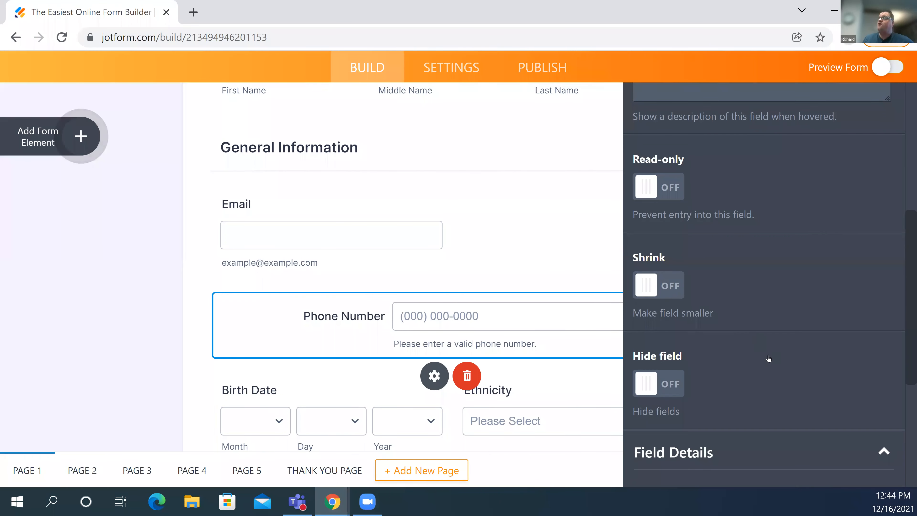
pyautogui.scroll(-4, 759, 349)
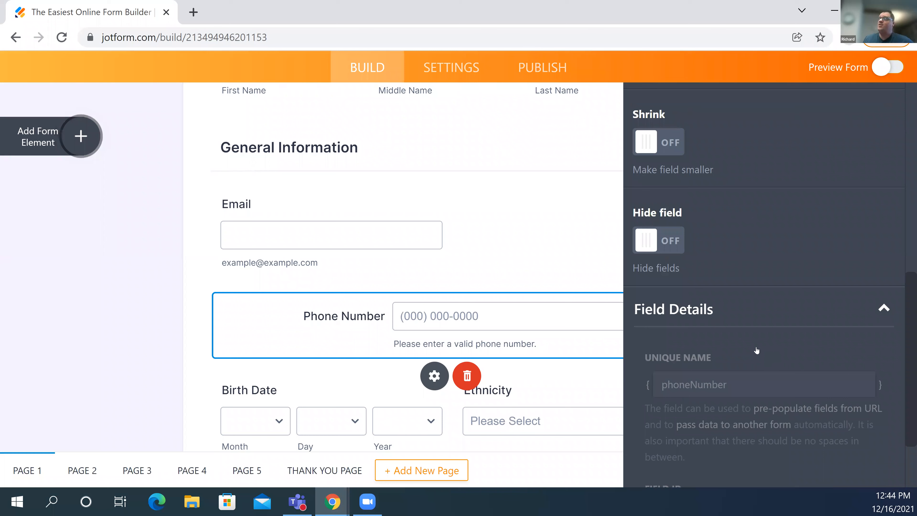
pyautogui.scroll(-2, 757, 350)
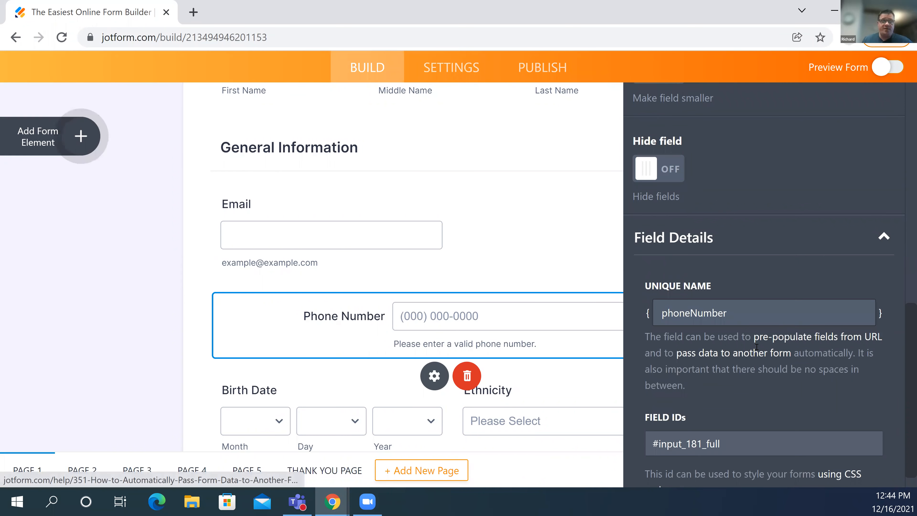
pyautogui.scroll(-1, 757, 349)
pyautogui.scroll(-1, 757, 348)
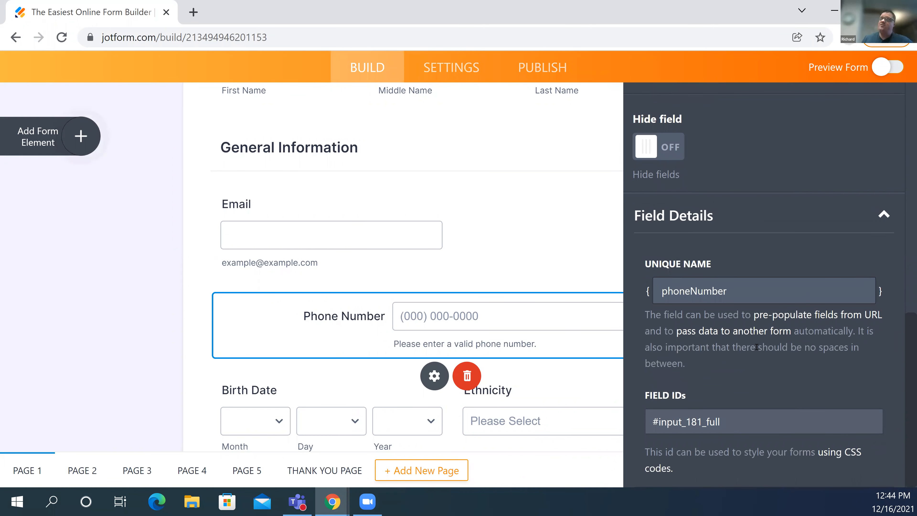
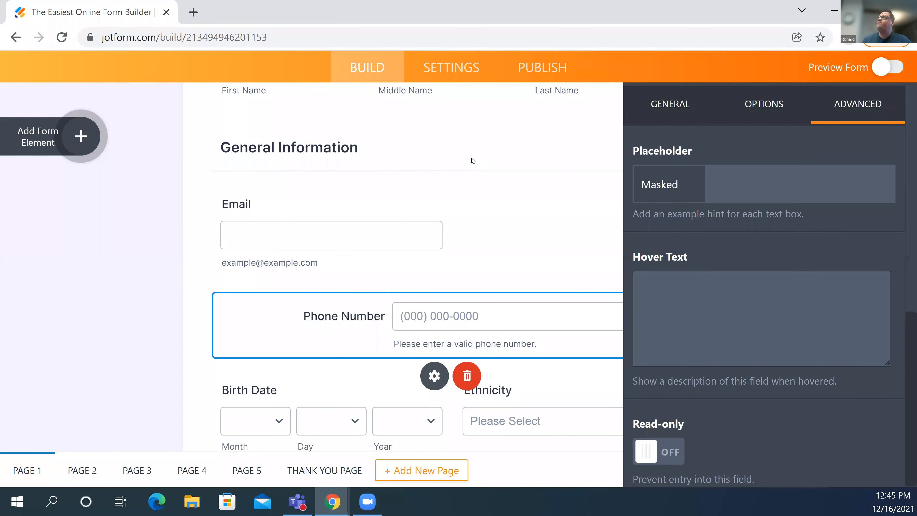
# - Scroll the form back up to the title and the Student Name field
pyautogui.scroll(5, 407, 334)
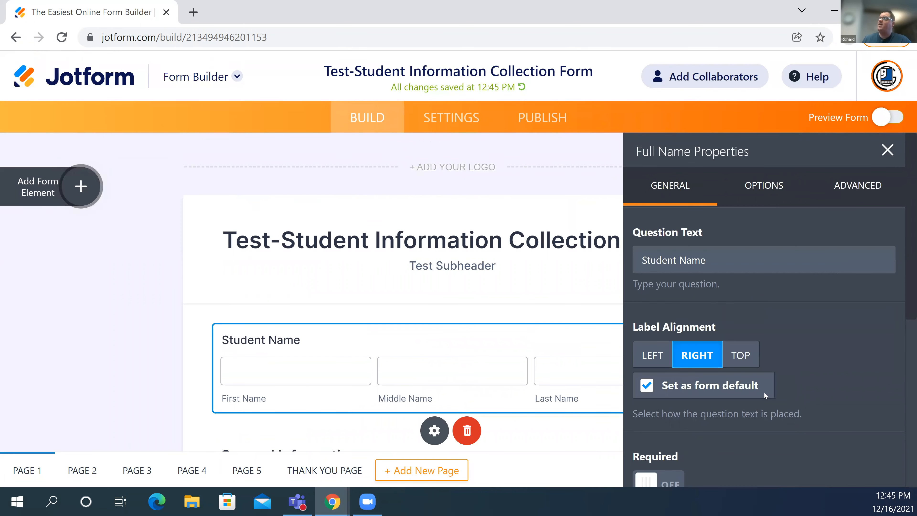
# - Expand the Student Name field's Advanced Field Details to see its unique name and field IDs
pyautogui.click(858, 185)
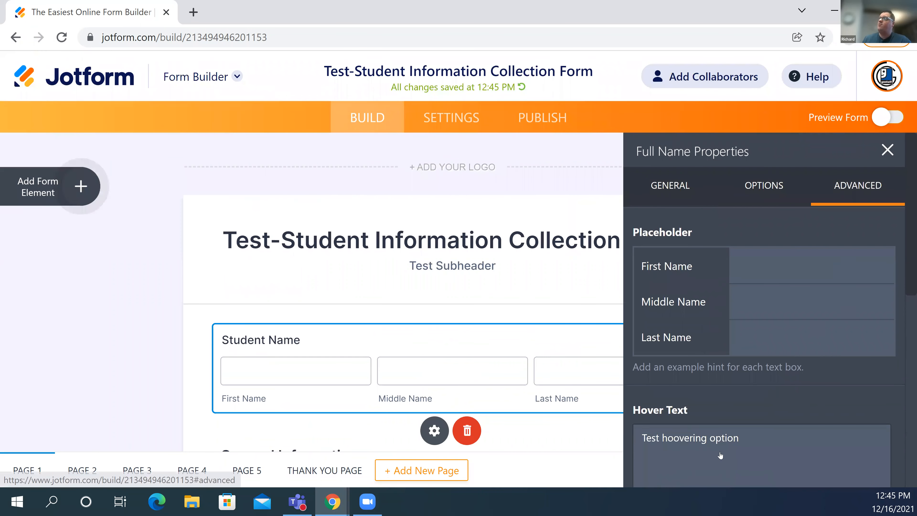
pyautogui.scroll(-5, 717, 459)
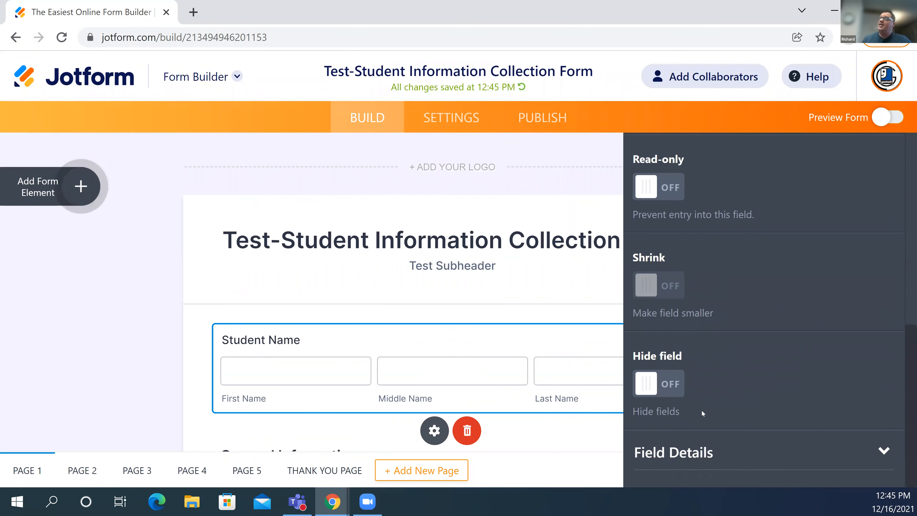
pyautogui.click(702, 449)
pyautogui.scroll(-2, 710, 320)
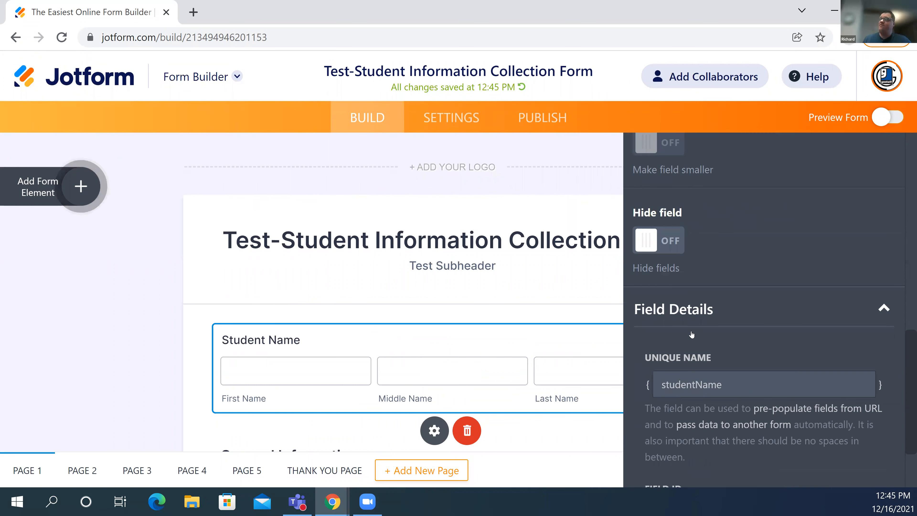
pyautogui.scroll(-2, 691, 334)
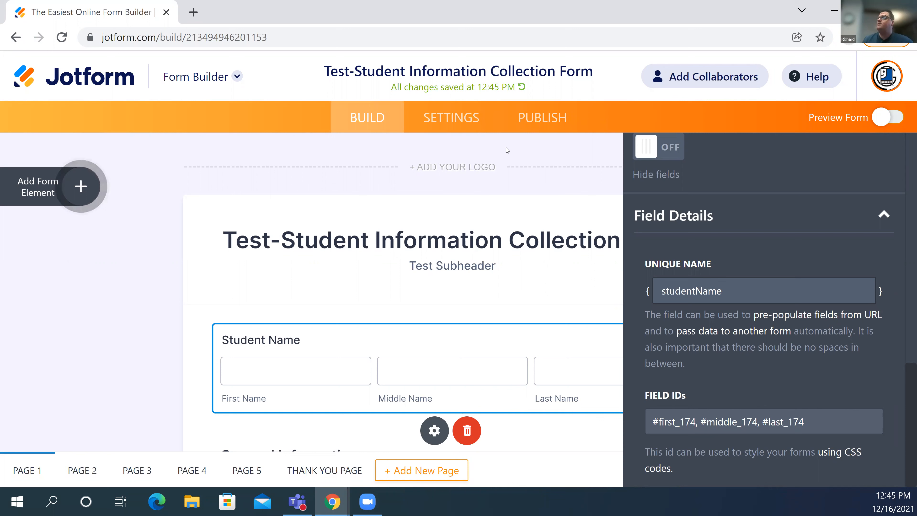
# - Close the Student Name properties panel and go to the form's Settings
pyautogui.scroll(10, 166, 237)
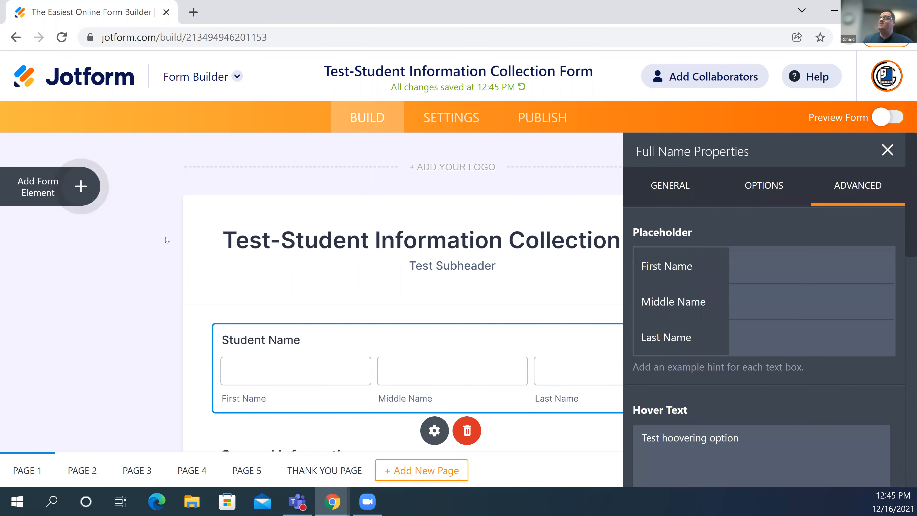
pyautogui.click(634, 123)
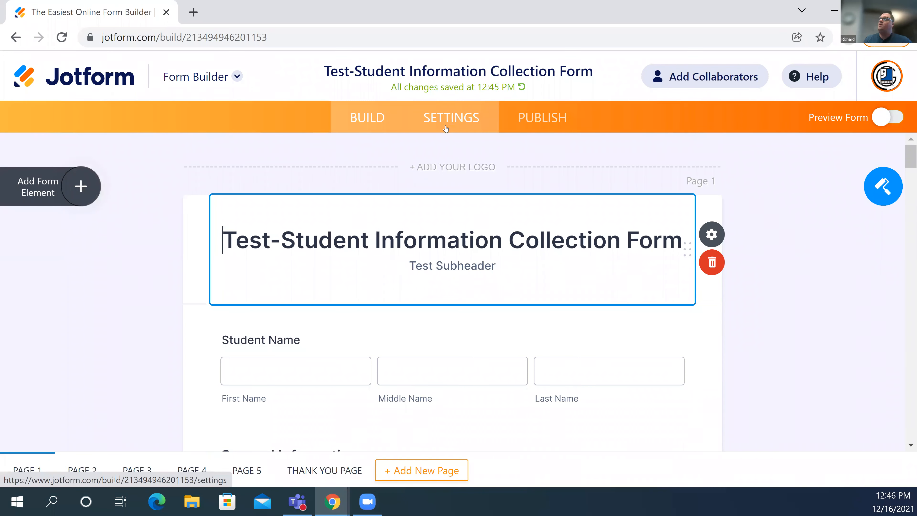
pyautogui.click(460, 131)
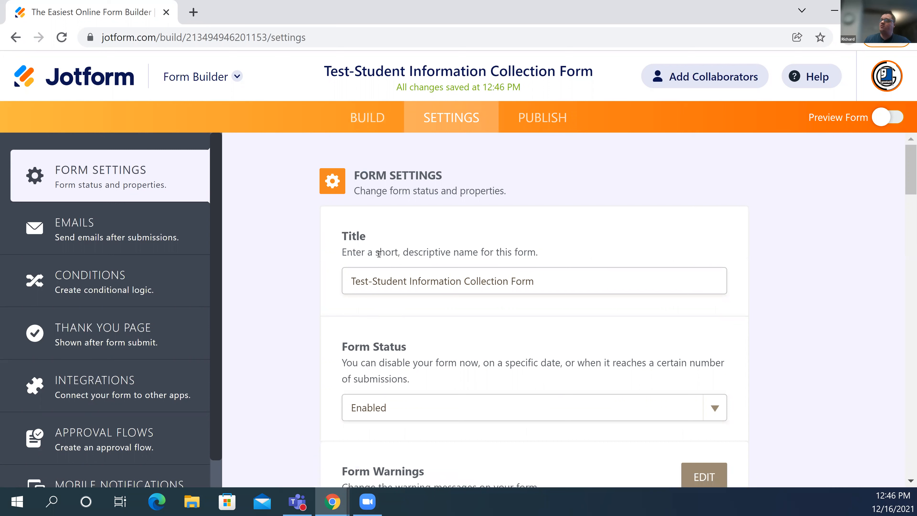
# - Scroll through Form Settings options such as password protection, encryption and continue-later
pyautogui.scroll(-5, 415, 299)
pyautogui.scroll(-4, 415, 299)
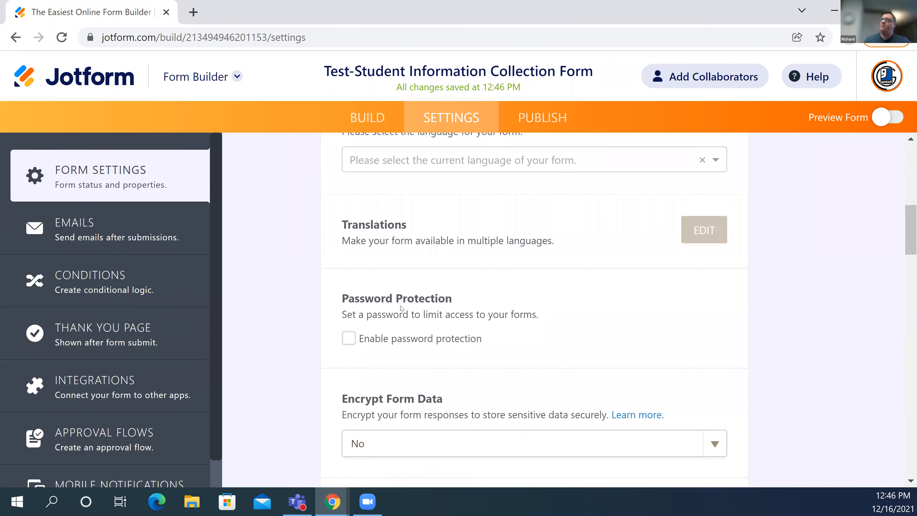
pyautogui.scroll(-2, 400, 313)
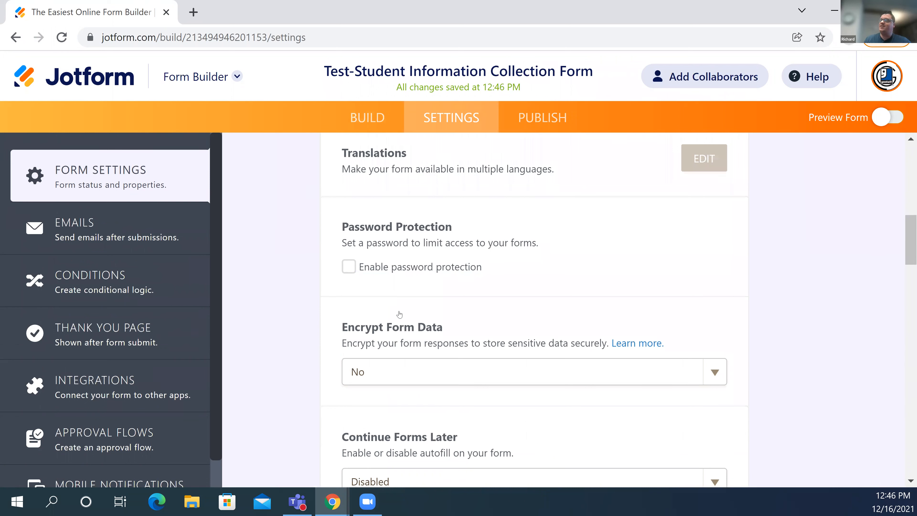
pyautogui.scroll(-2, 400, 313)
pyautogui.scroll(-3, 400, 313)
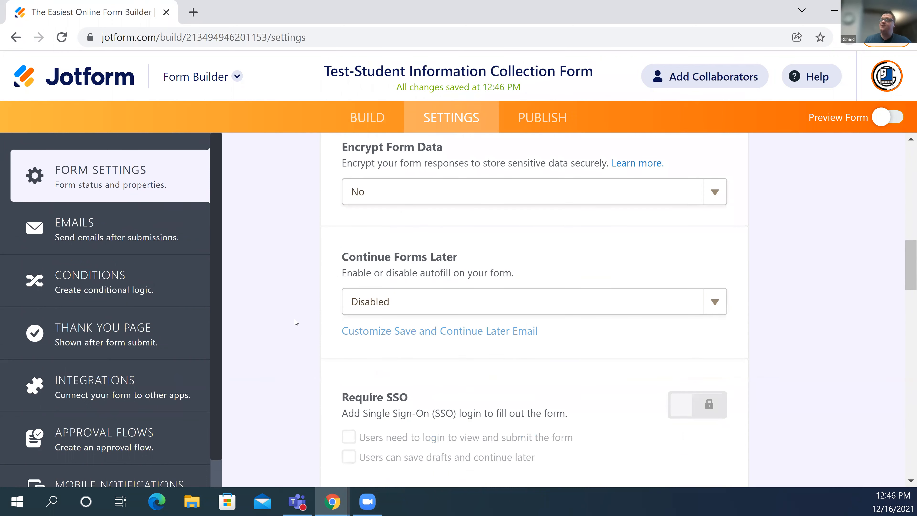
pyautogui.scroll(10, 39, 230)
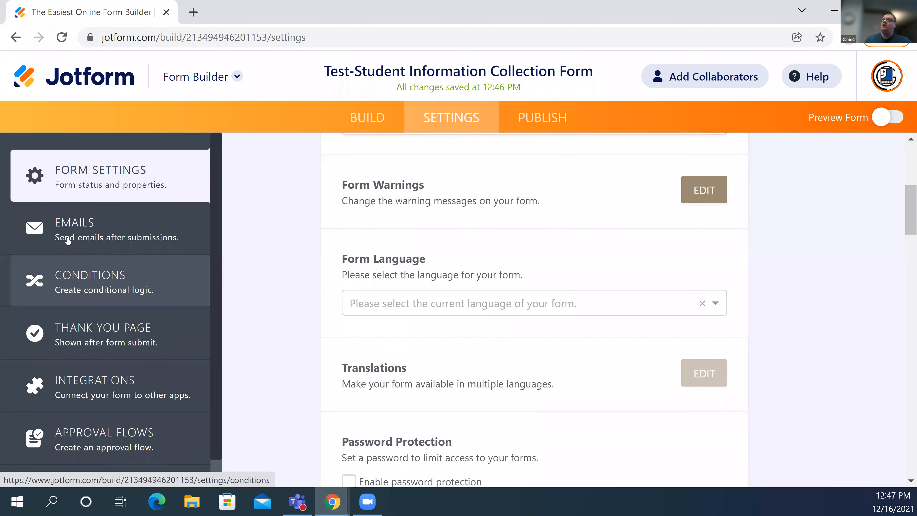
pyautogui.click(94, 245)
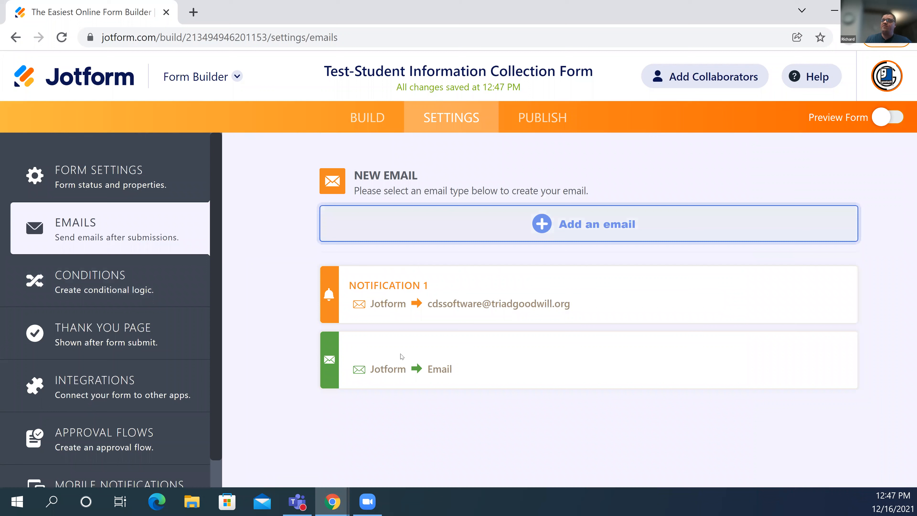
# - Look over the Notification 1 and second email rows in the Emails list
pyautogui.moveTo(391, 349)
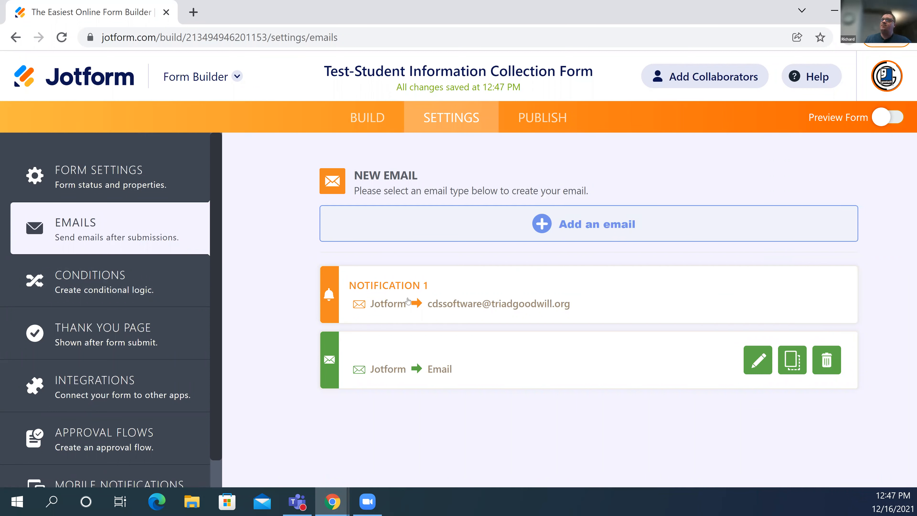
pyautogui.moveTo(408, 301)
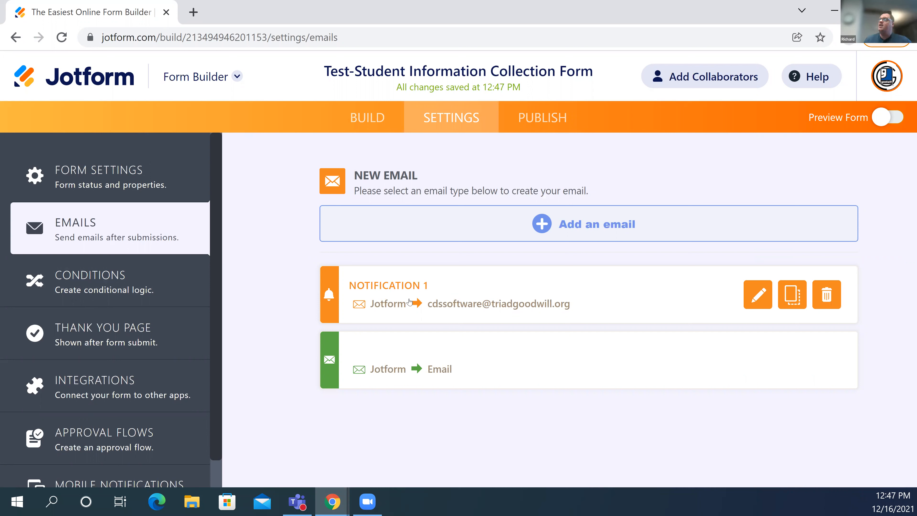
pyautogui.click(534, 255)
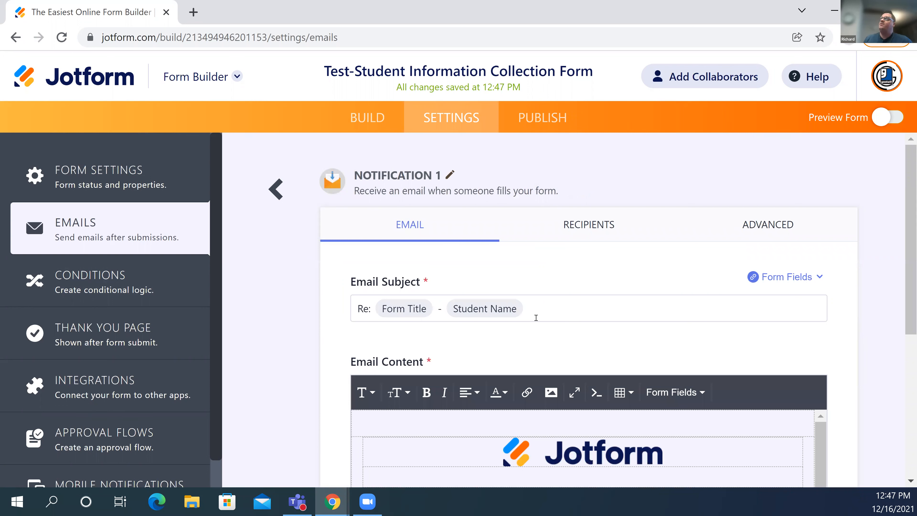
# - Review Notification 1's email content template and its 'Re: Form Title - Student Name' subject
pyautogui.scroll(-3, 499, 328)
pyautogui.scroll(-1, 501, 342)
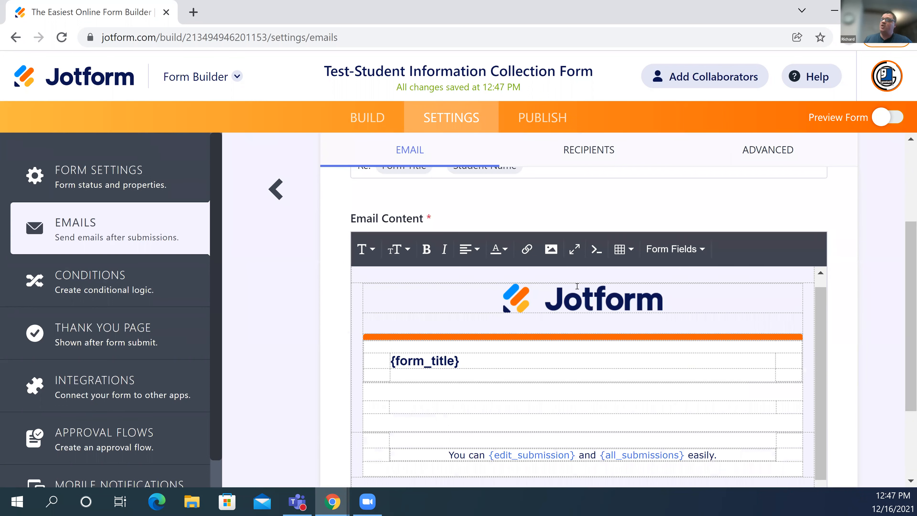
pyautogui.scroll(-1, 525, 292)
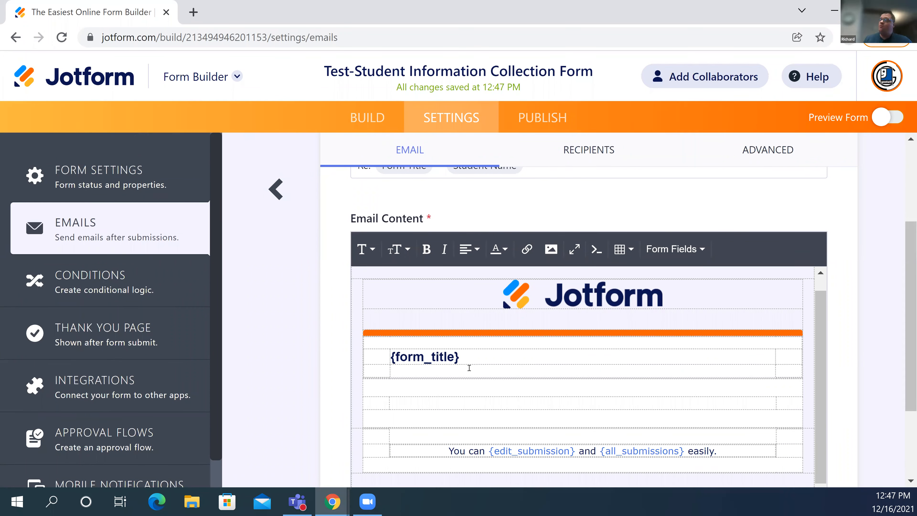
pyautogui.scroll(-2, 468, 375)
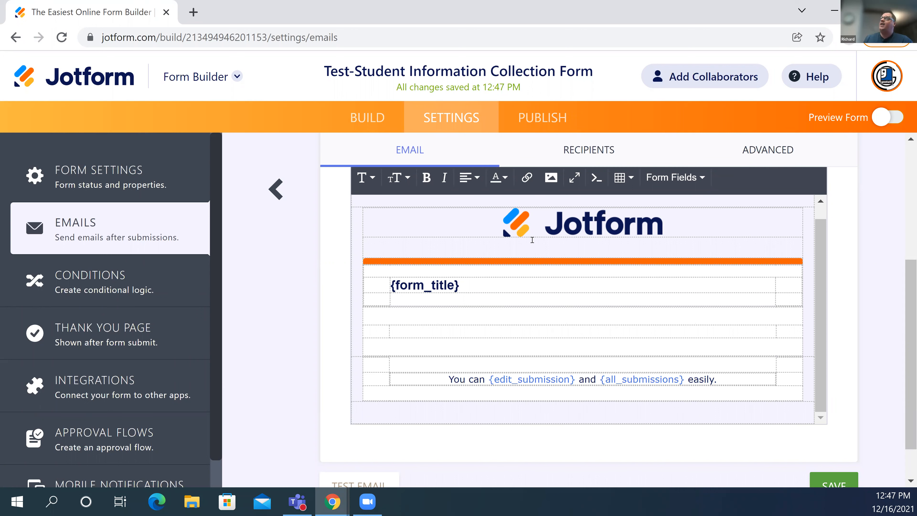
pyautogui.scroll(1, 532, 240)
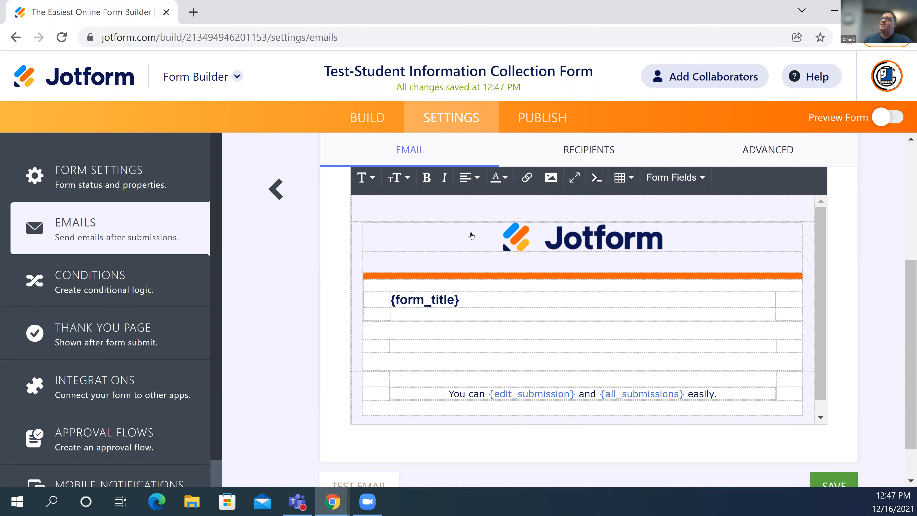
pyautogui.scroll(5, 356, 279)
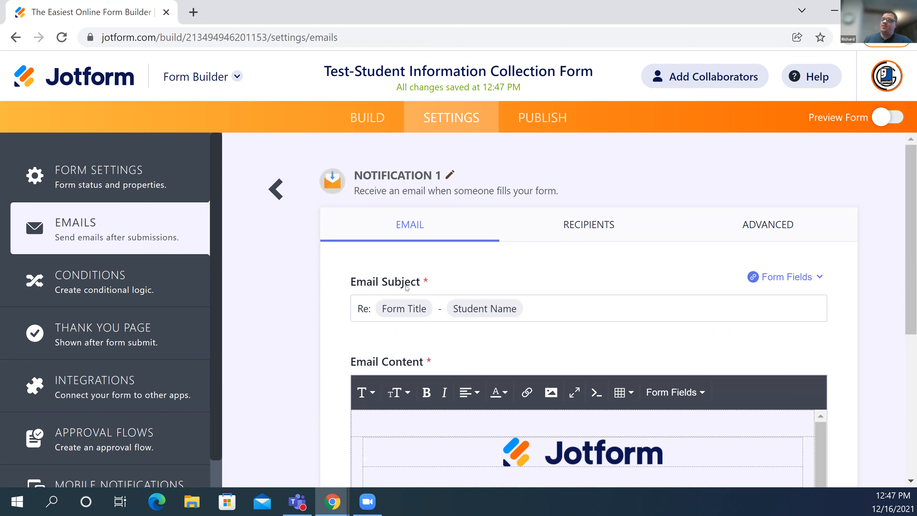
pyautogui.click(373, 310)
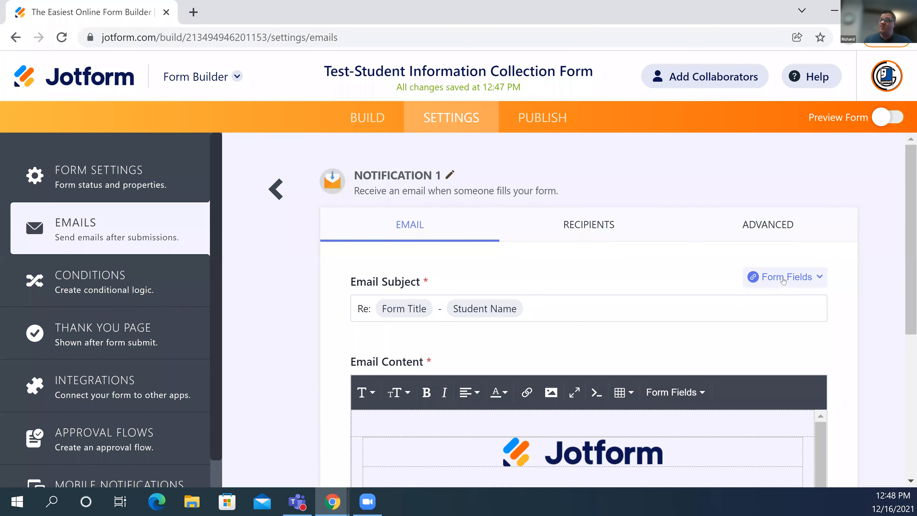
pyautogui.click(783, 281)
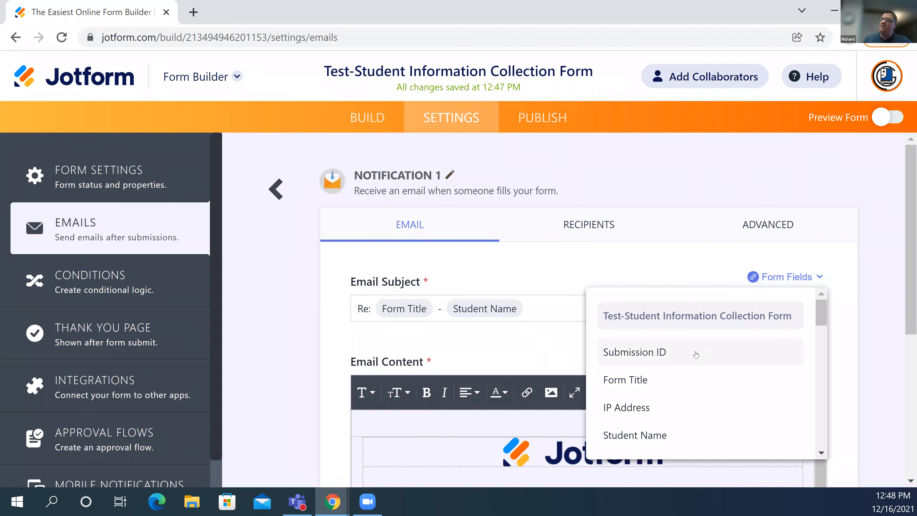
# - Scroll through the form fields available for inserting into the email subject
pyautogui.scroll(-2, 696, 355)
pyautogui.scroll(-5, 696, 355)
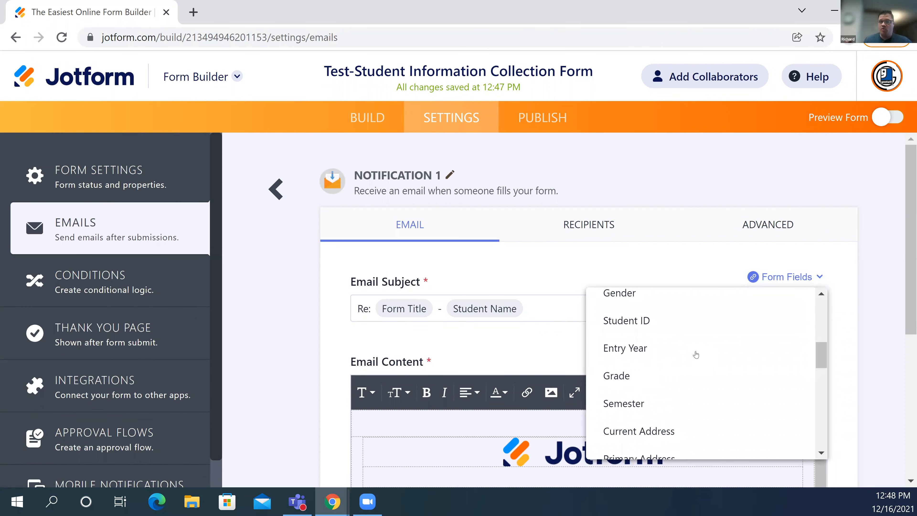
pyautogui.scroll(-1, 696, 355)
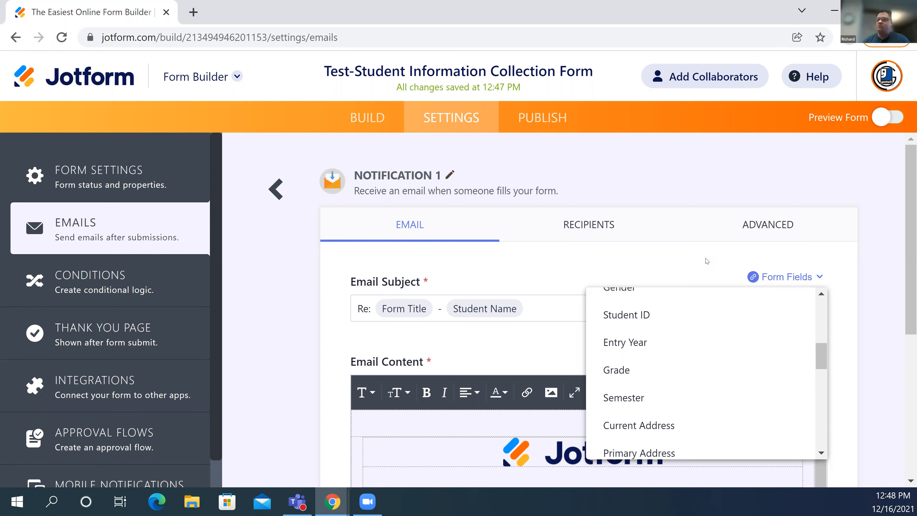
pyautogui.click(613, 221)
# - Check Notification 1's sender Jotform, reply-to Email and recipient, then its attachment and Hide Empty Fields options
pyautogui.scroll(-2, 498, 361)
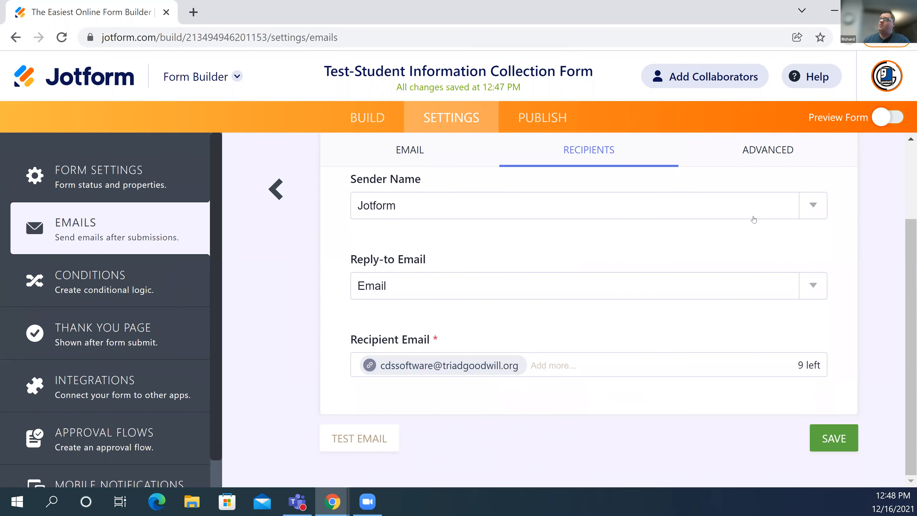
pyautogui.scroll(2, 663, 244)
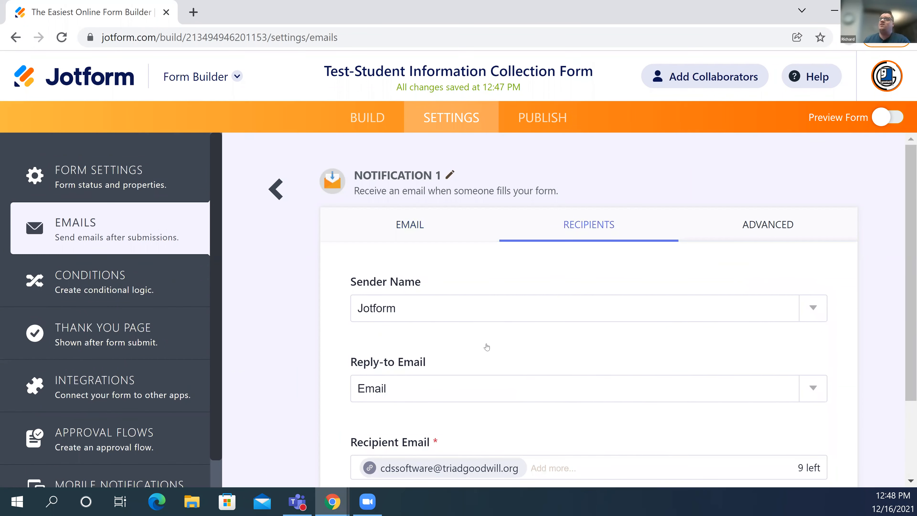
pyautogui.scroll(-4, 488, 347)
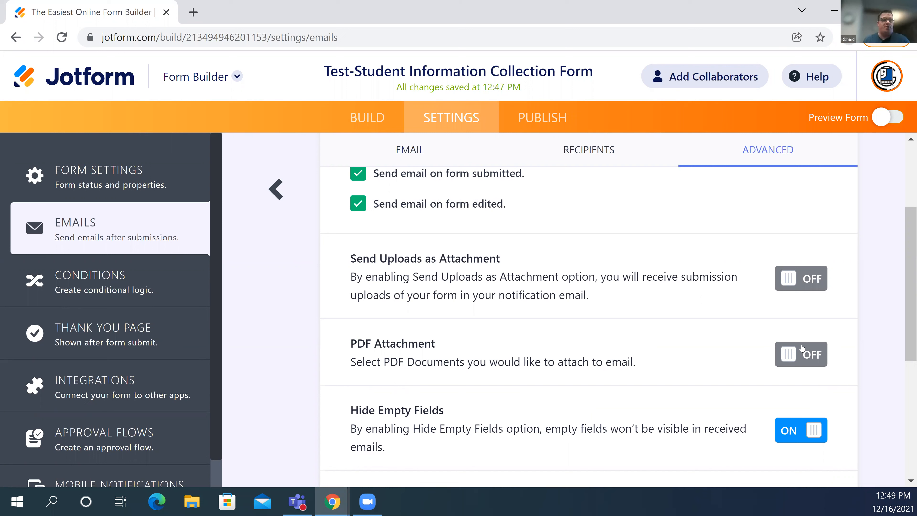
# - Leave Notification 1's editor and return to the Emails list
pyautogui.click(275, 195)
pyautogui.moveTo(396, 340)
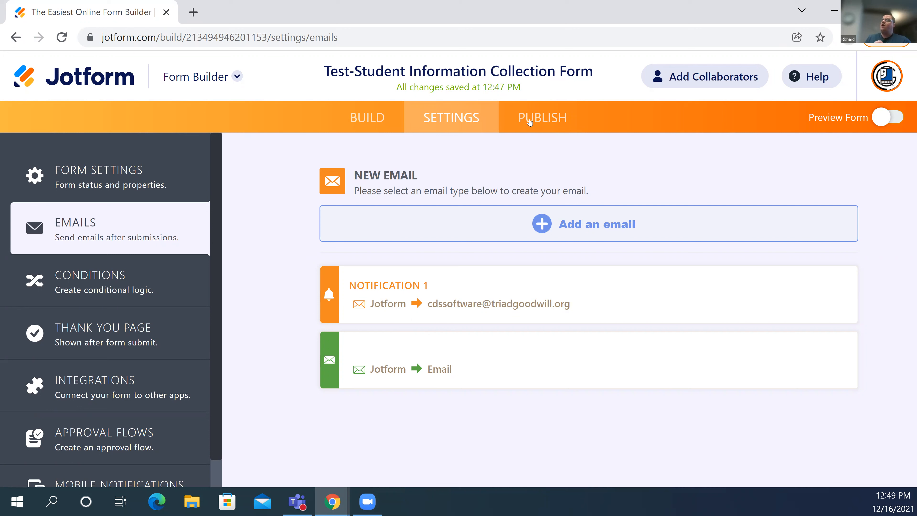
# - Open Conditions to see new condition types like Show / Hide Field and Update / Calculate Field
pyautogui.click(155, 290)
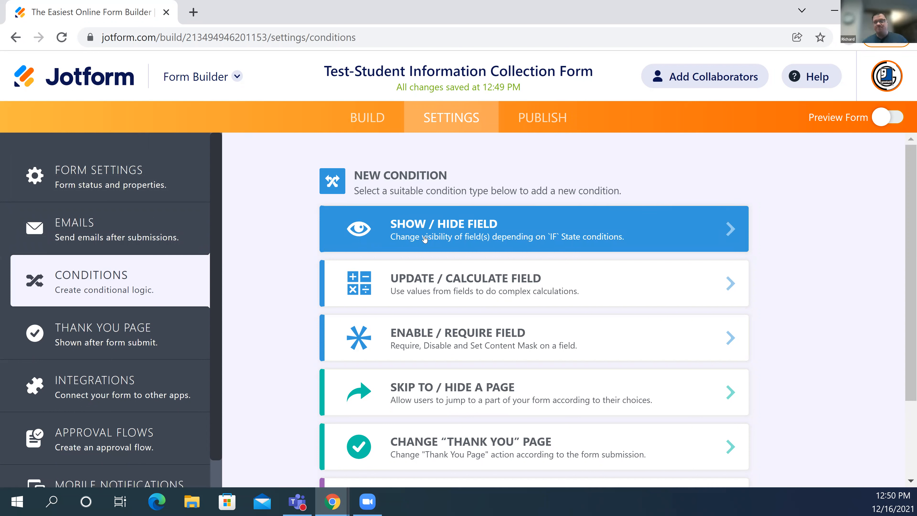
# - Start a Show / Hide Field condition: IF Student Name Is Filled, DO Show Multiple
pyautogui.click(443, 235)
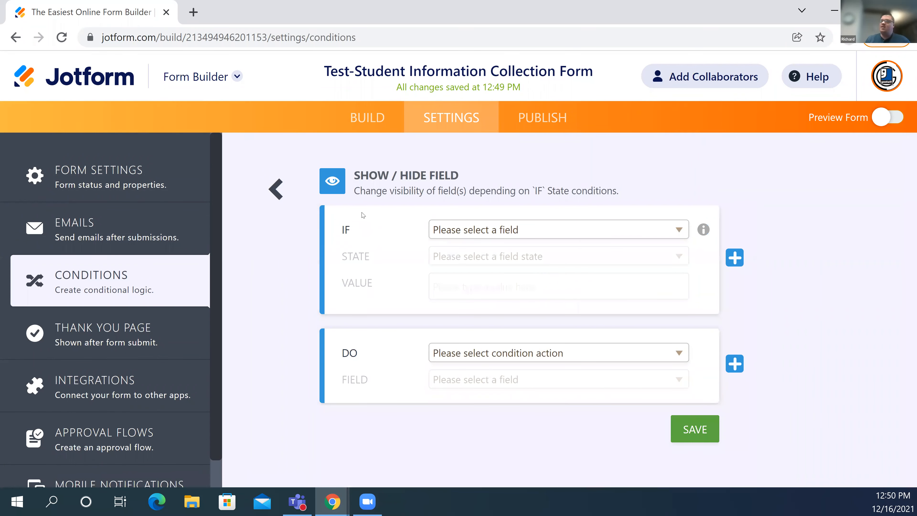
pyautogui.click(554, 230)
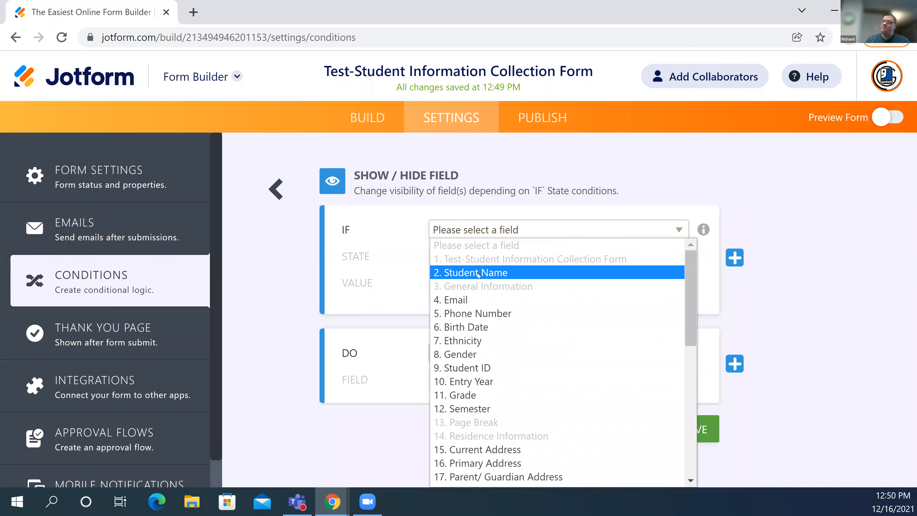
pyautogui.click(448, 273)
pyautogui.click(470, 256)
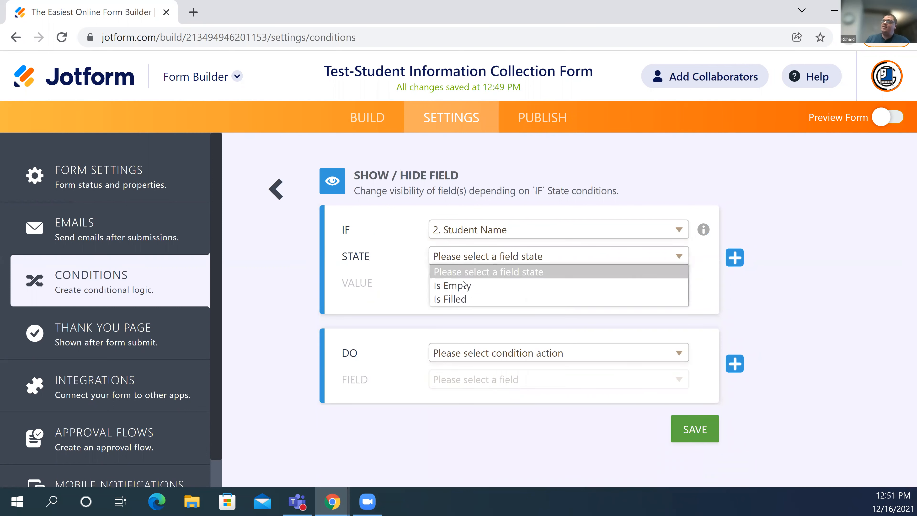
pyautogui.click(463, 299)
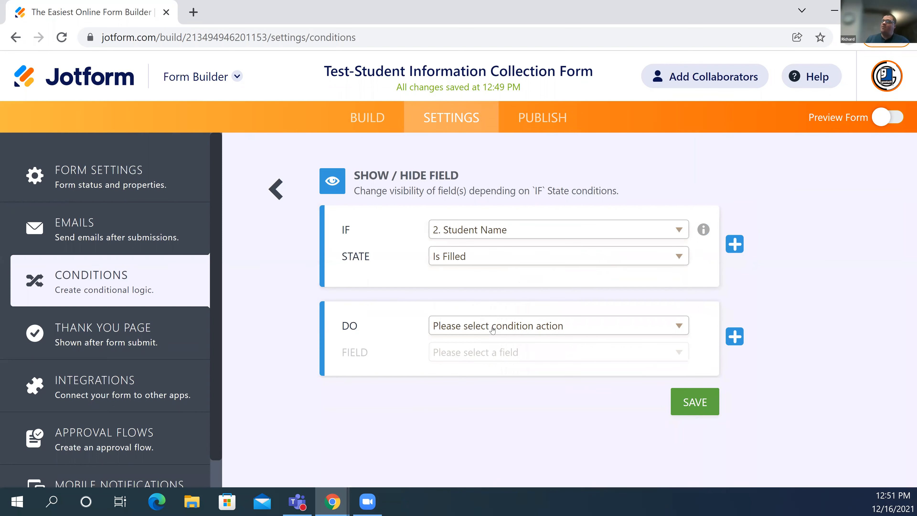
pyautogui.click(493, 330)
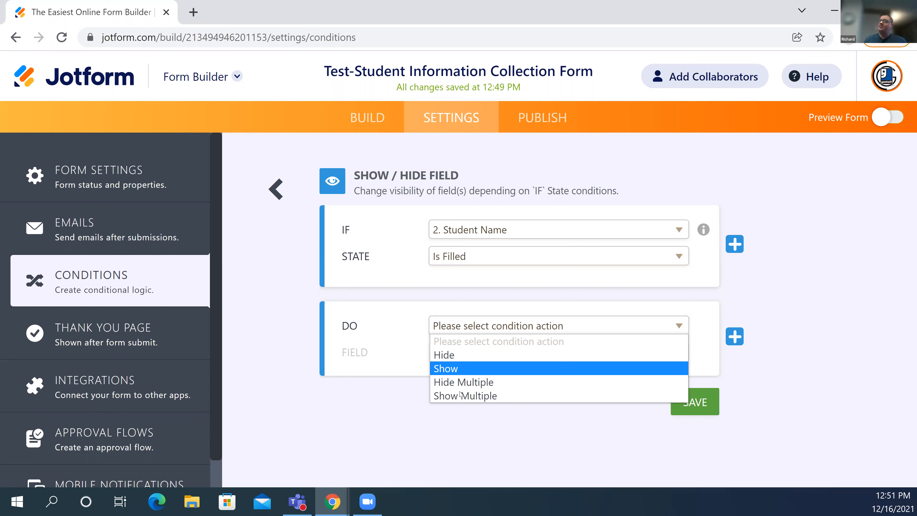
pyautogui.click(527, 399)
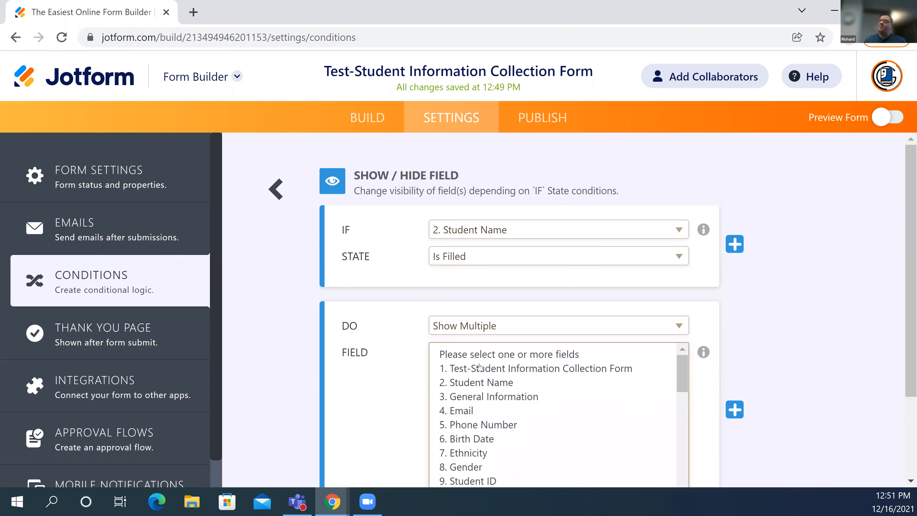
# - Select Birth Date, Ethnicity, Student ID, Grade, Semester, Residence Information and Current Address, then exit unsaved
pyautogui.scroll(-2, 479, 367)
pyautogui.click(479, 367)
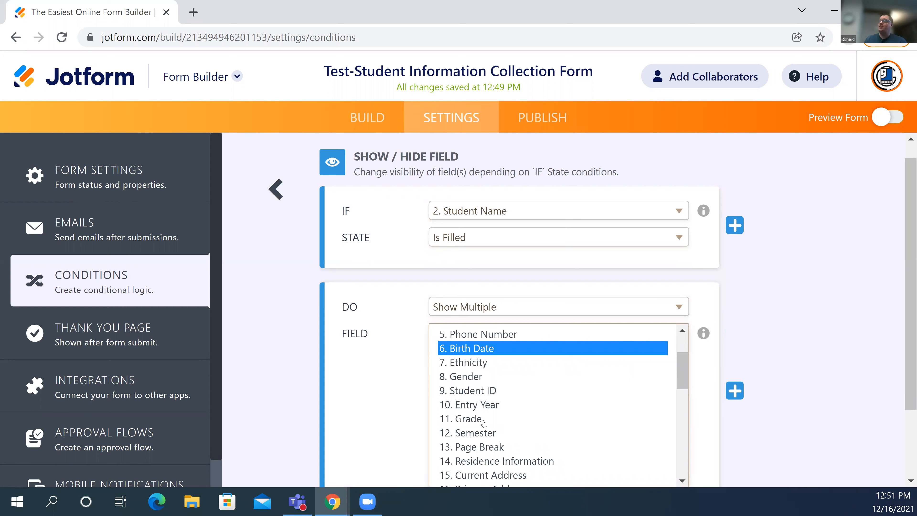
pyautogui.hotkey('shift', 'Down')
pyautogui.keyDown('ctrl'); pyautogui.click(469, 391); pyautogui.keyUp('ctrl')
pyautogui.keyDown('ctrl'); pyautogui.click(469, 419); pyautogui.keyUp('ctrl')
pyautogui.keyDown('ctrl'); pyautogui.click(469, 433); pyautogui.keyUp('ctrl')
pyautogui.keyDown('ctrl'); pyautogui.click(469, 459); pyautogui.keyUp('ctrl')
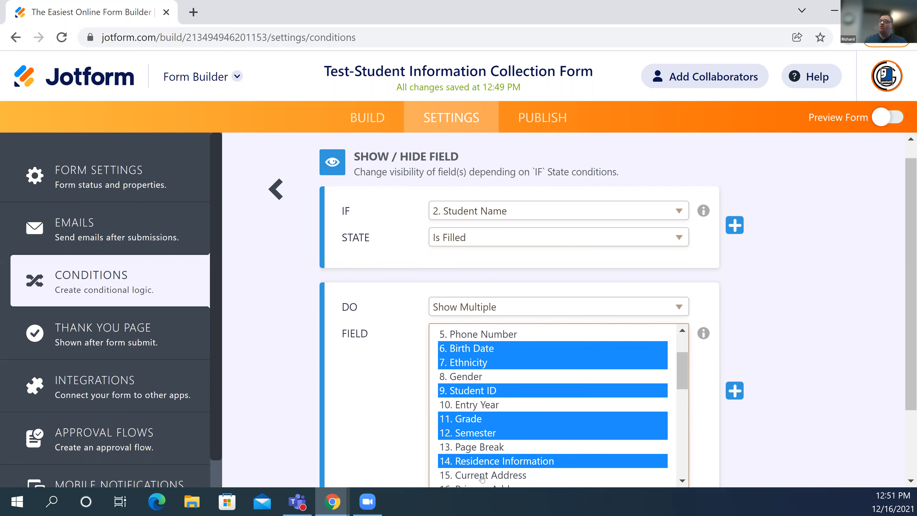
pyautogui.keyDown('ctrl'); pyautogui.click(482, 477); pyautogui.keyUp('ctrl')
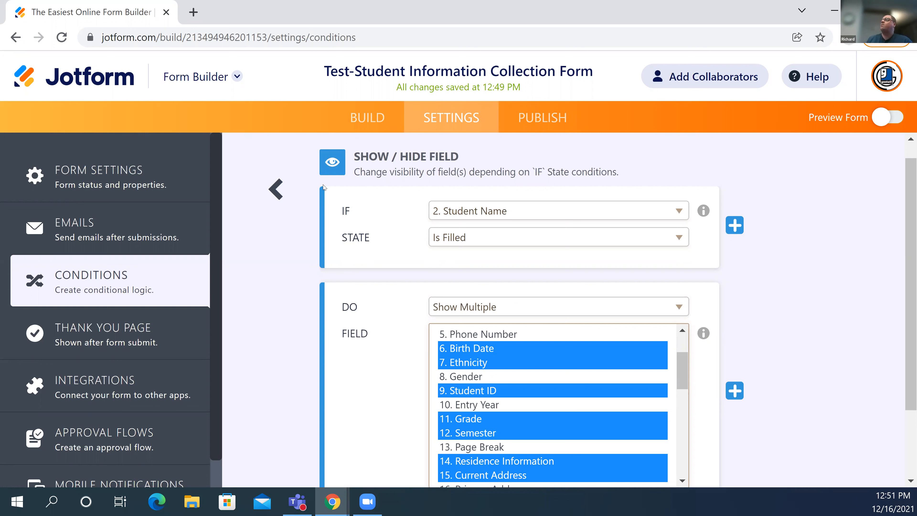
pyautogui.click(296, 190)
pyautogui.click(277, 190)
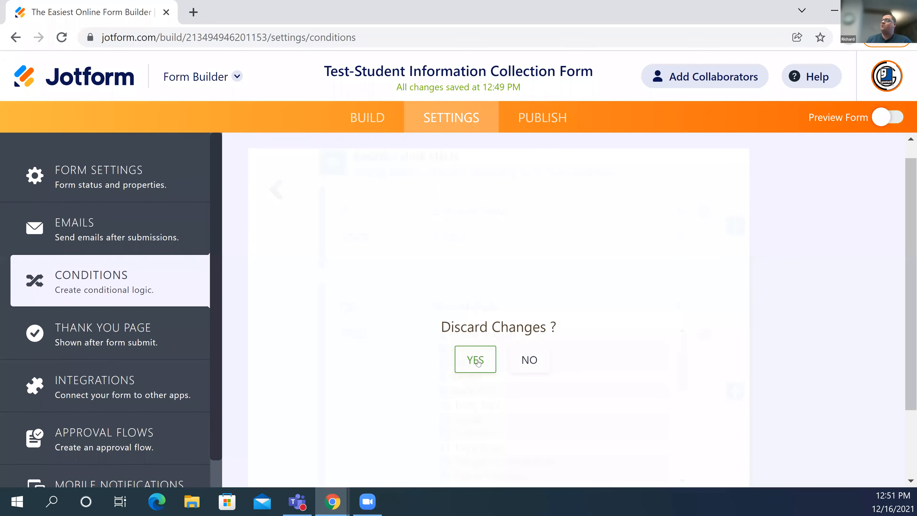
# - Discard the unsaved show/hide condition and move on to the form's Publish page
pyautogui.click(486, 358)
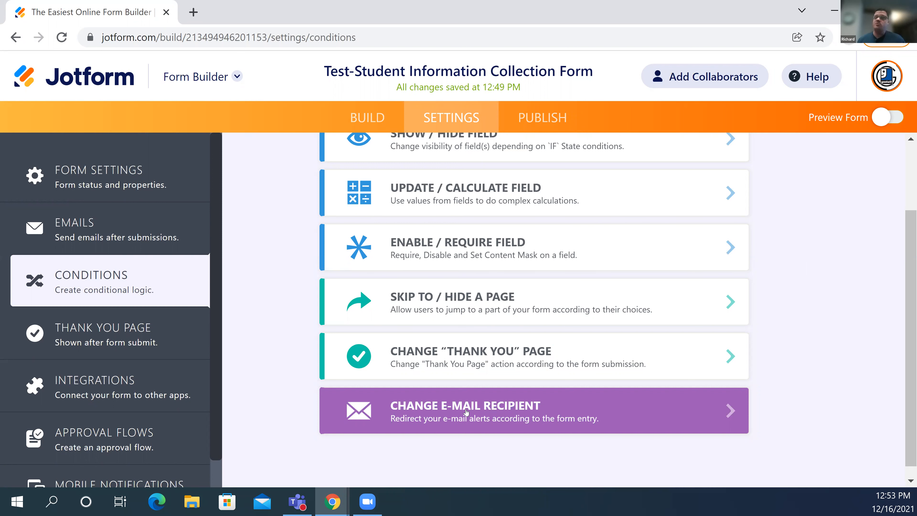
pyautogui.scroll(2, 599, 217)
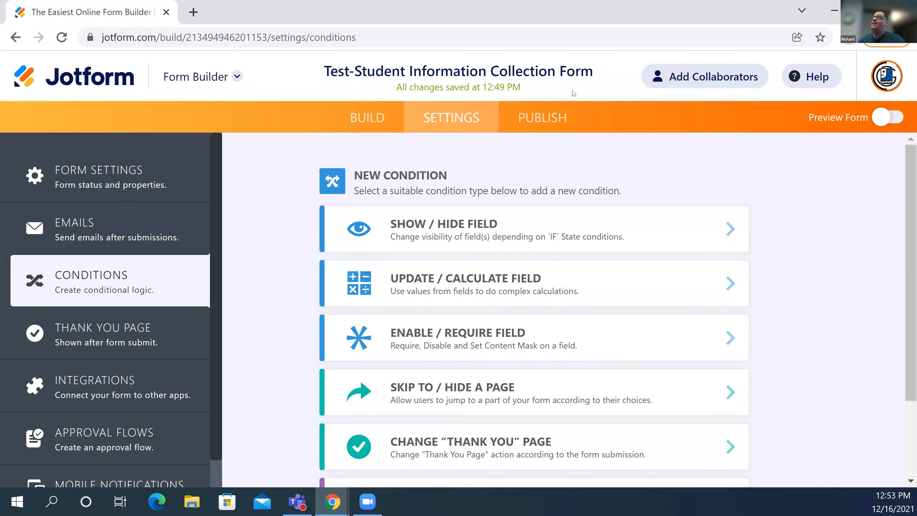
pyautogui.click(563, 119)
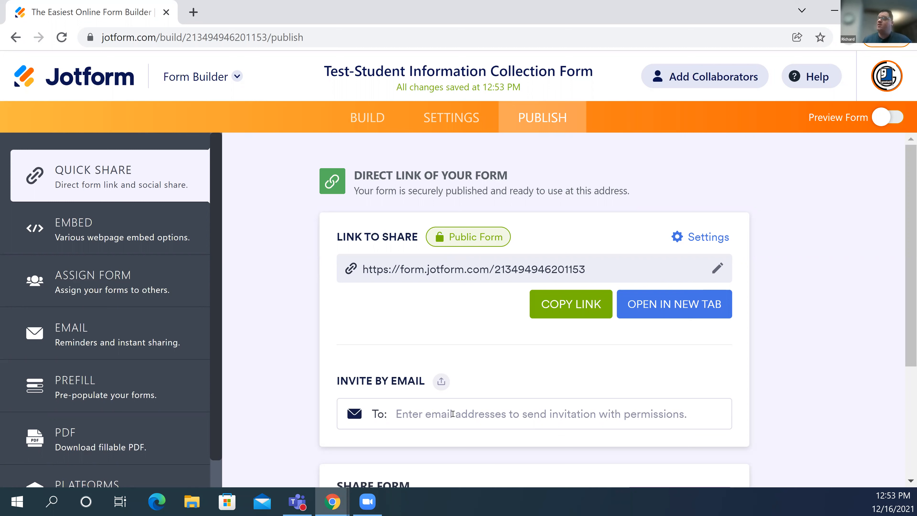
# - Review Quick Share's direct link, Share Form and Create App sections, then view the Embed options
pyautogui.scroll(-4, 665, 365)
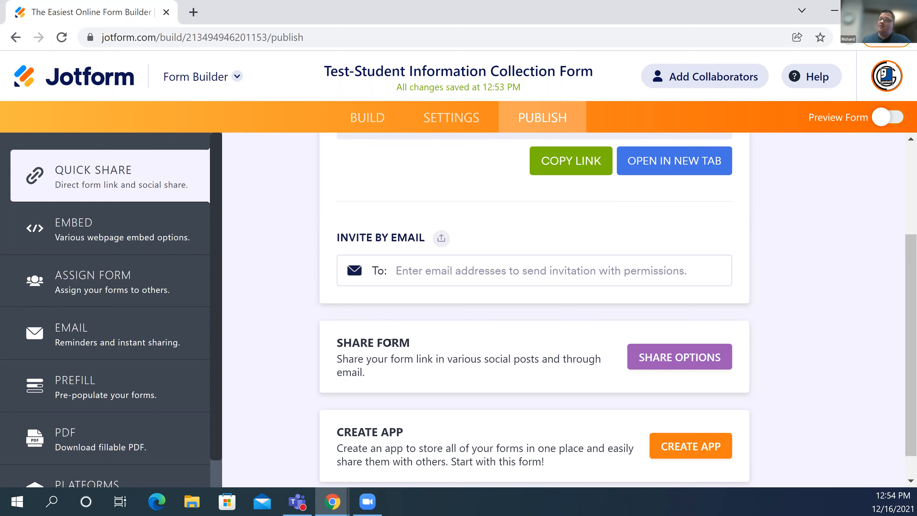
pyautogui.scroll(4, 423, 400)
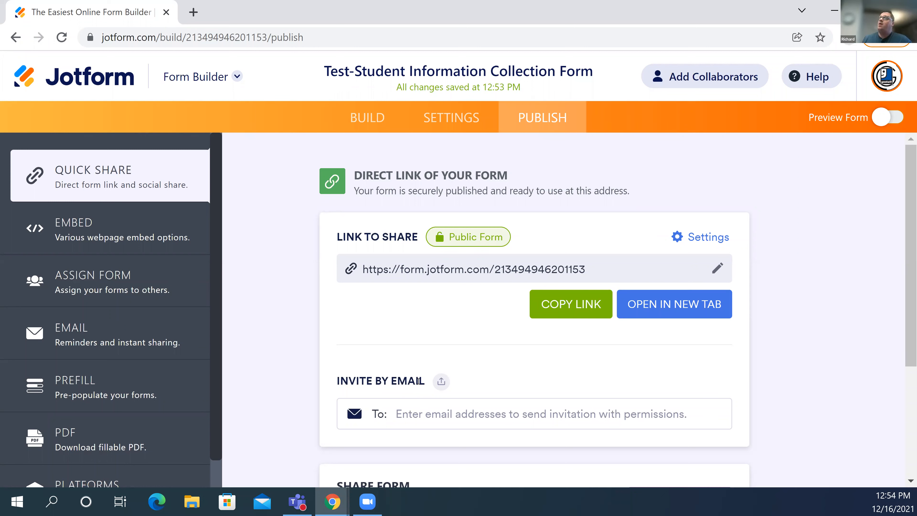
pyautogui.click(116, 222)
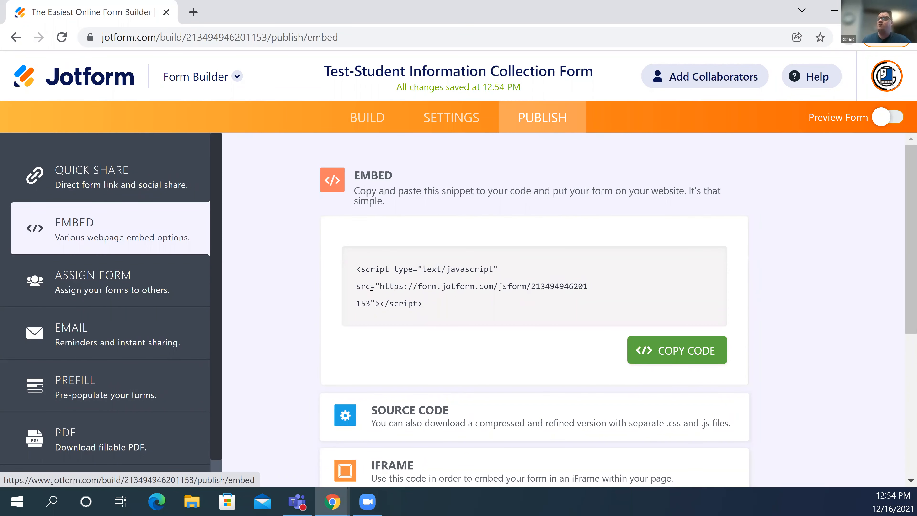
# - Copy the form's JavaScript embed script snippet
pyautogui.scroll(-1, 325, 295)
pyautogui.scroll(-2, 310, 298)
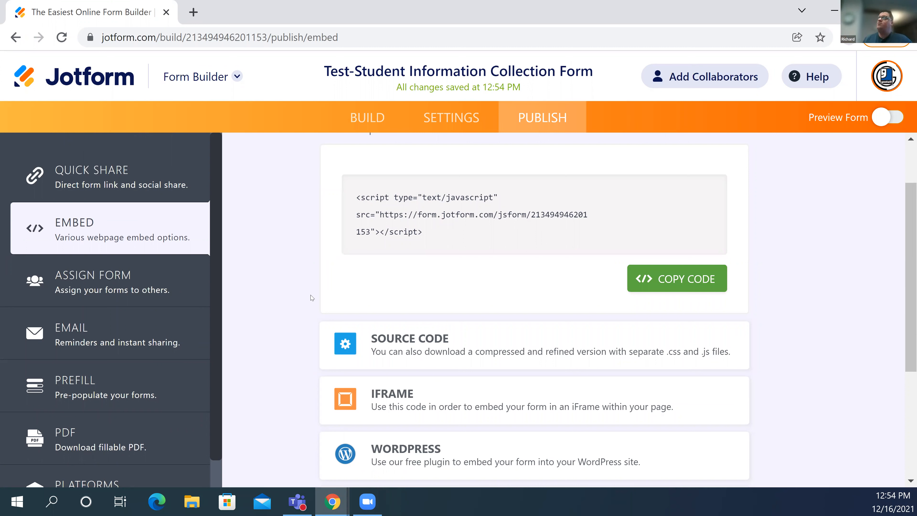
pyautogui.scroll(2, 372, 174)
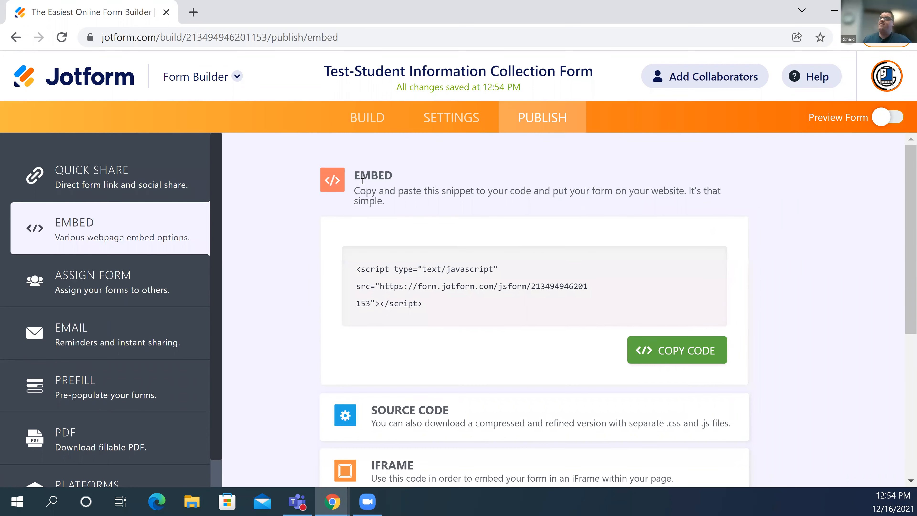
pyautogui.click(677, 351)
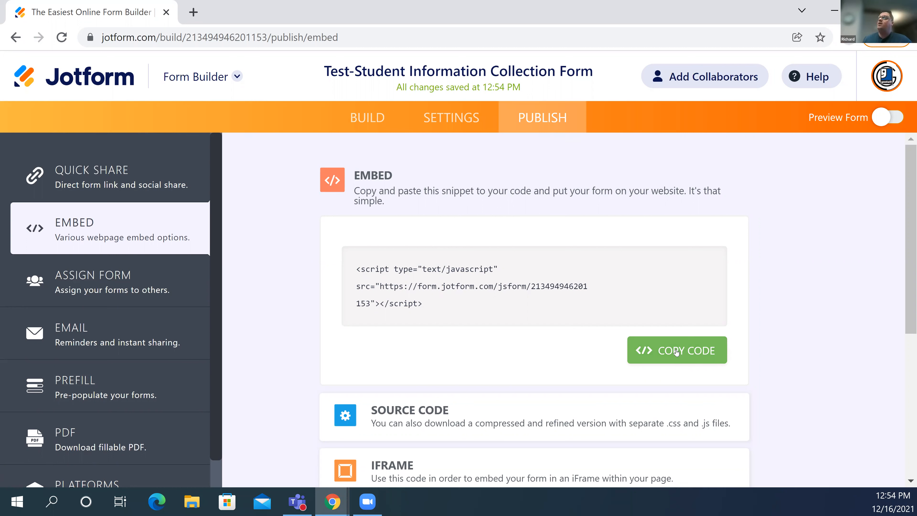
# - Look through the pop-up and iFrame embedding alternatives, ending back at the script snippet
pyautogui.scroll(-3, 396, 286)
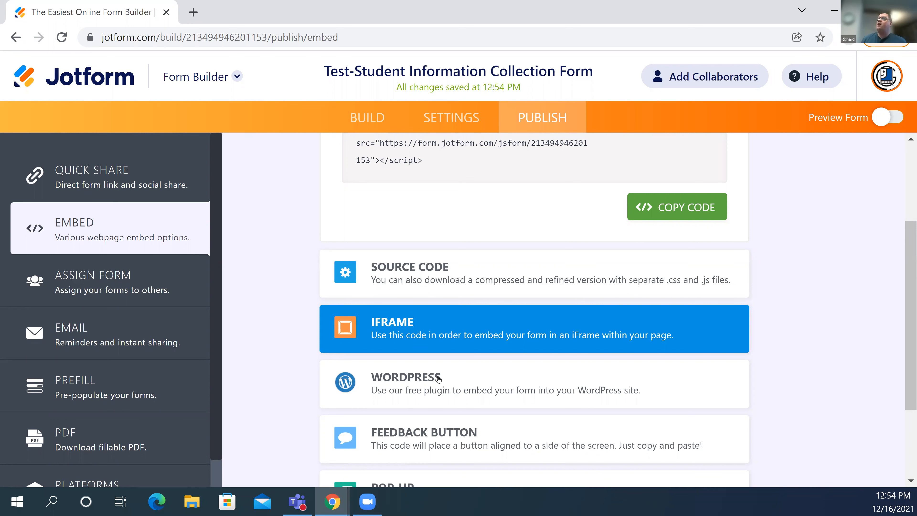
pyautogui.scroll(-2, 439, 380)
pyautogui.scroll(-1, 422, 275)
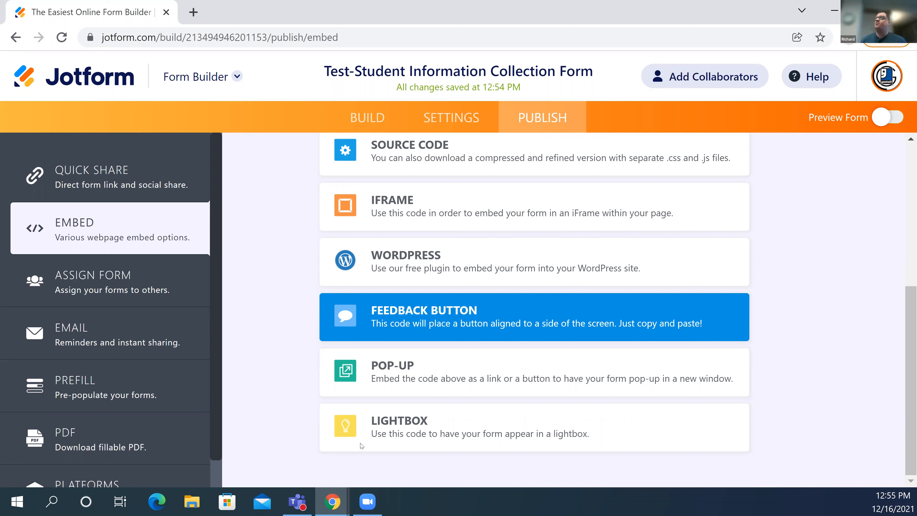
pyautogui.click(387, 378)
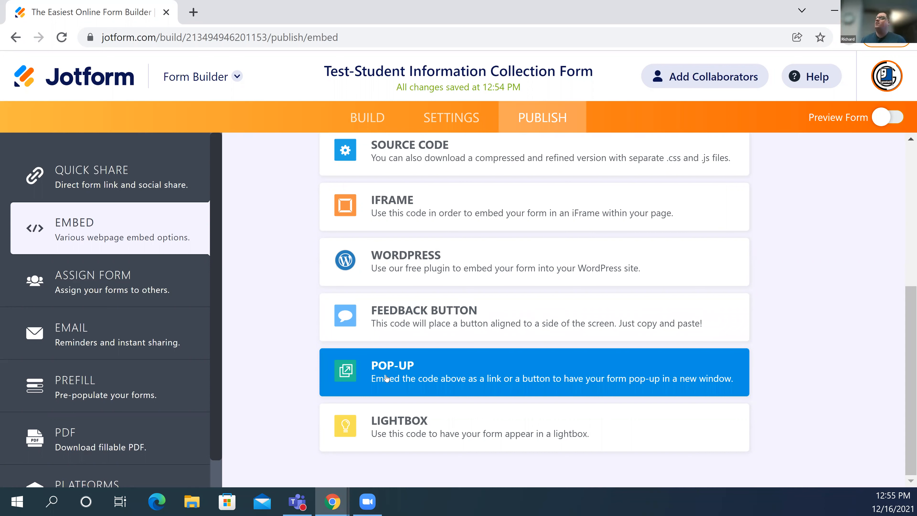
pyautogui.scroll(2, 332, 259)
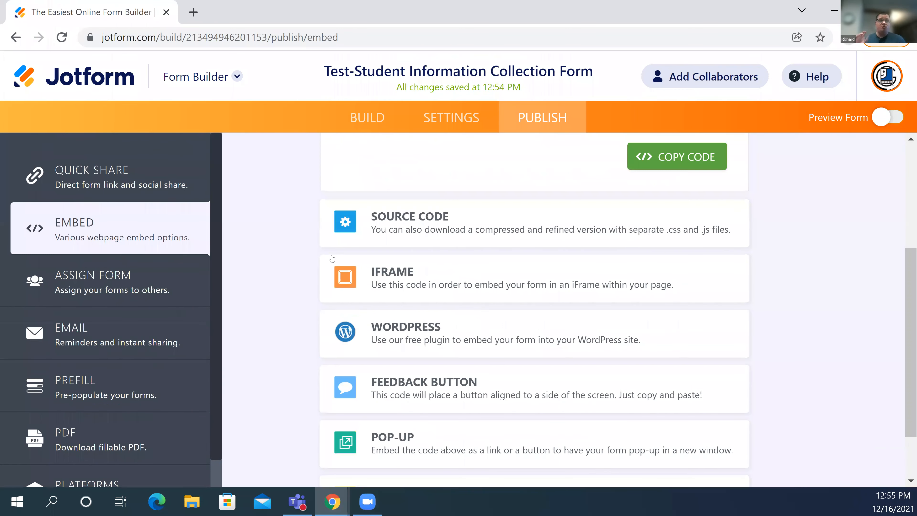
pyautogui.click(332, 258)
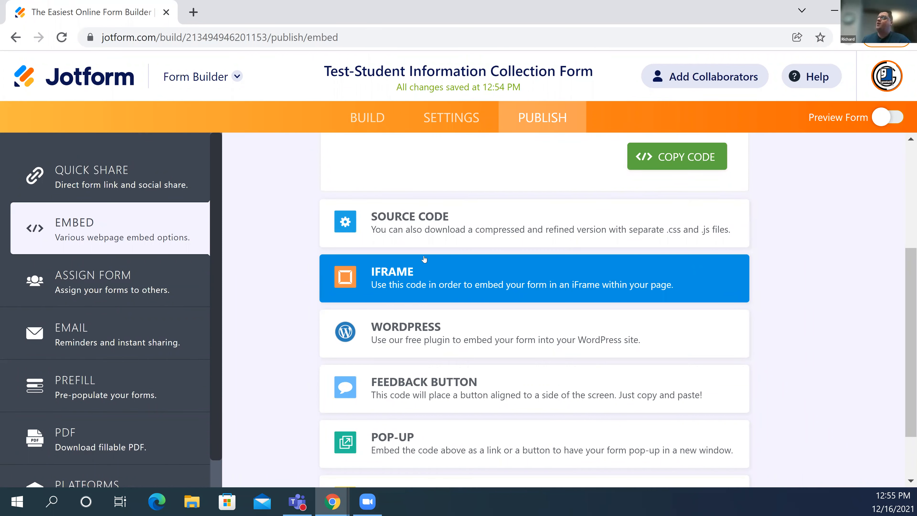
pyautogui.scroll(5, 494, 260)
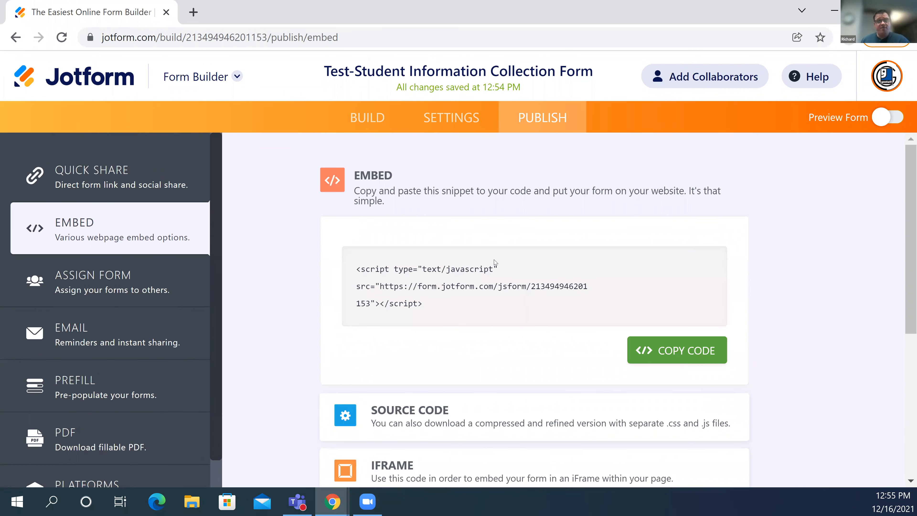